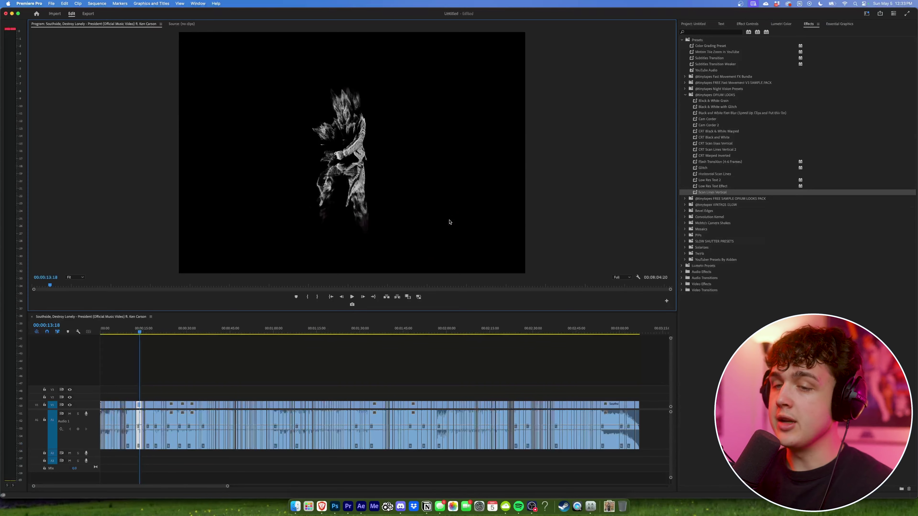
Replace the music video clip just after 00:00:28:07 in the sequence with a linked After Effects composition.
scroll(133, 356, up, 10)
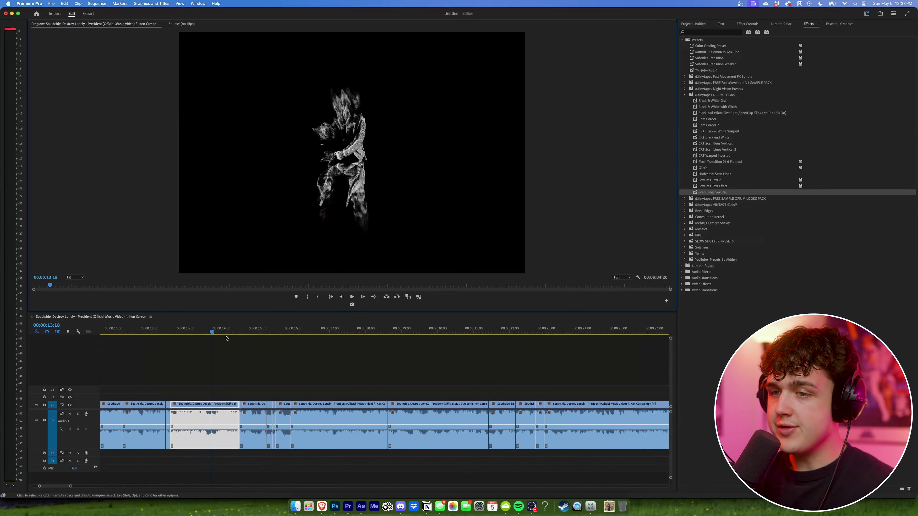
click(246, 329)
drag(246, 329, 570, 347)
scroll(553, 350, down, 5)
mouse_move(431, 332)
mouse_down()
mouse_move(494, 335)
mouse_move(439, 334)
mouse_move(446, 335)
mouse_up()
scroll(457, 379, up, 3)
key(super+k)
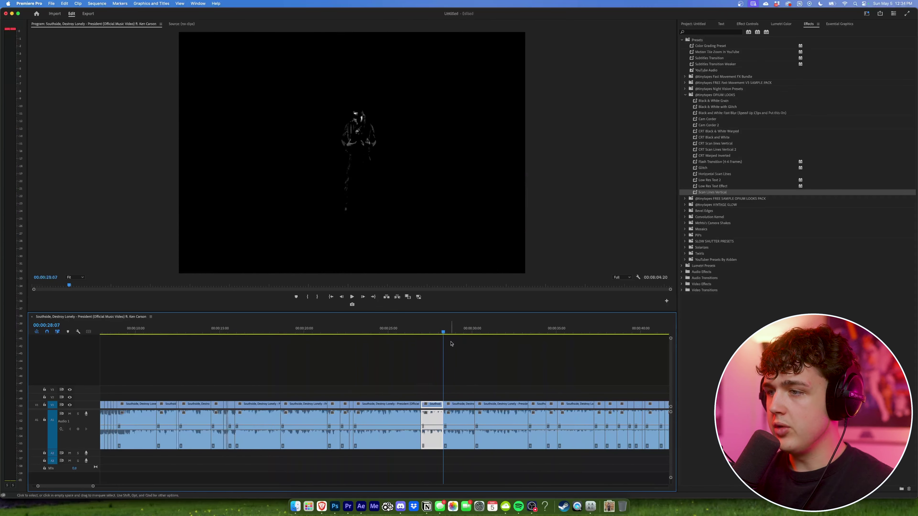
click(469, 332)
right_click(462, 405)
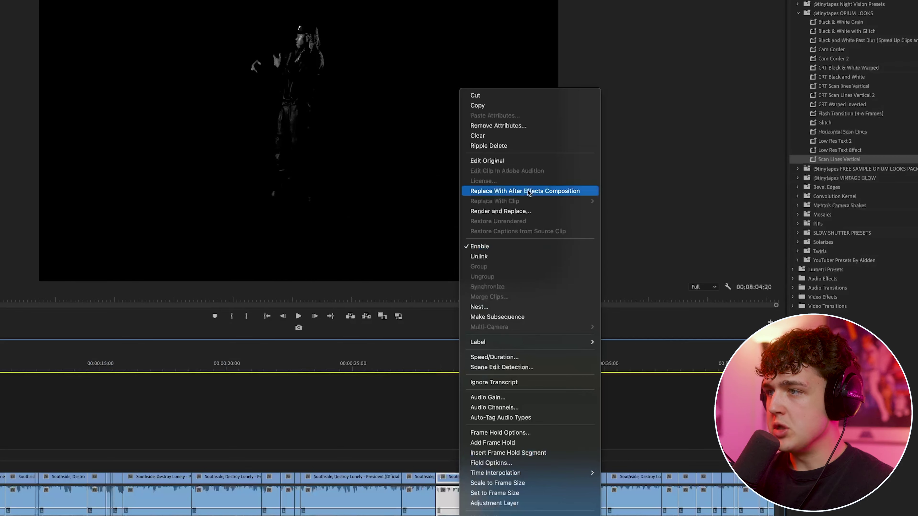
click(539, 191)
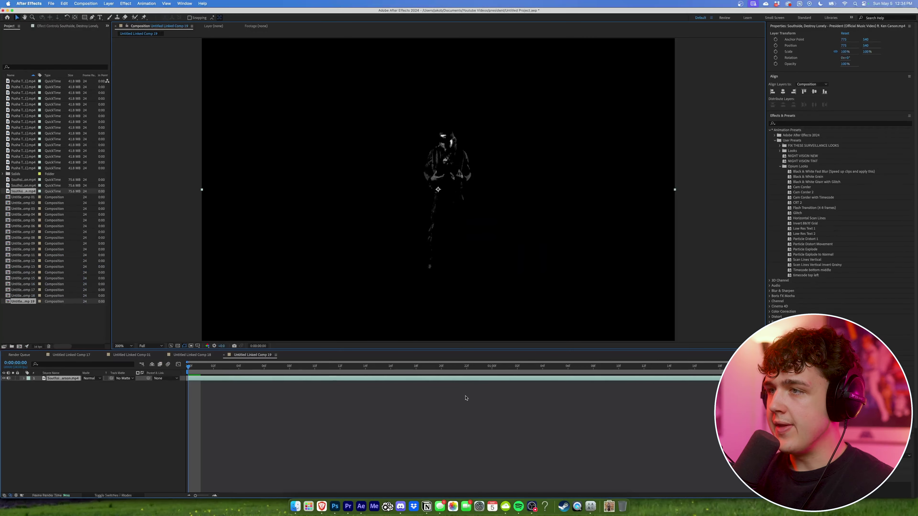
Preview the linked clip and try applying the Particle Distort 1 preset to its layer.
key(space)
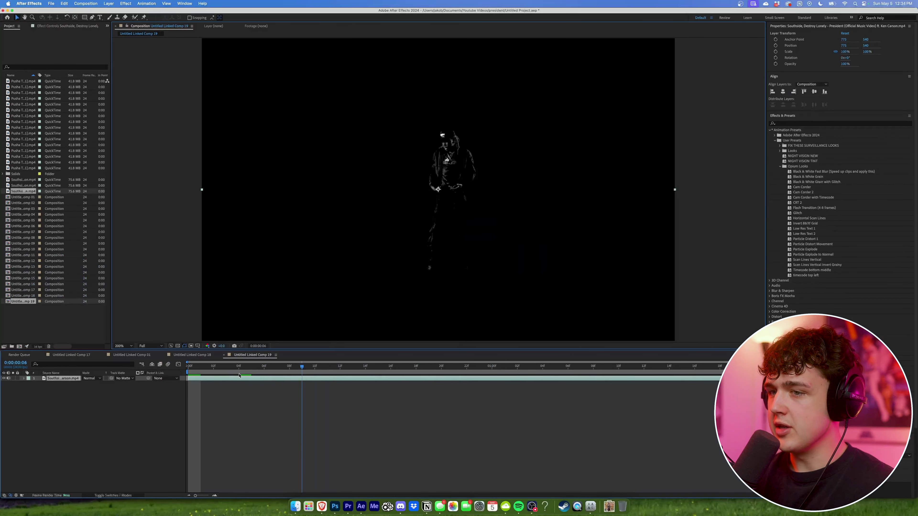
key(space)
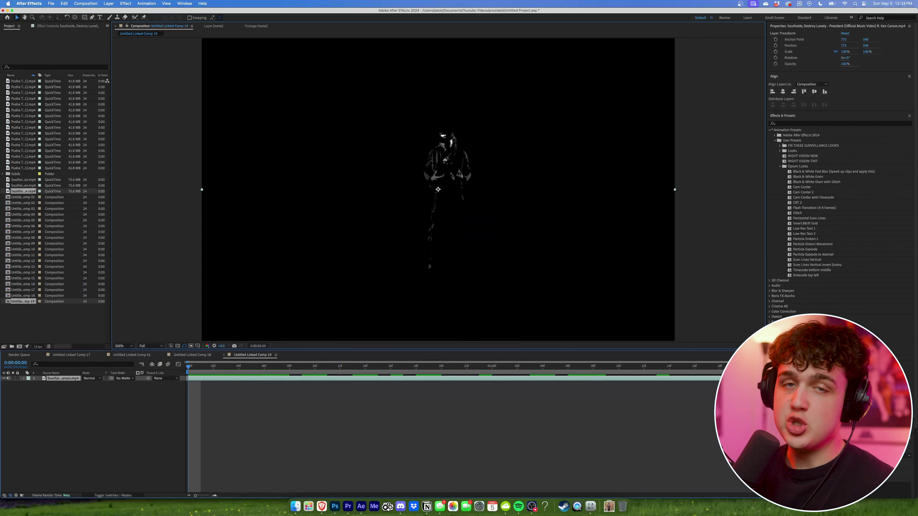
click(809, 205)
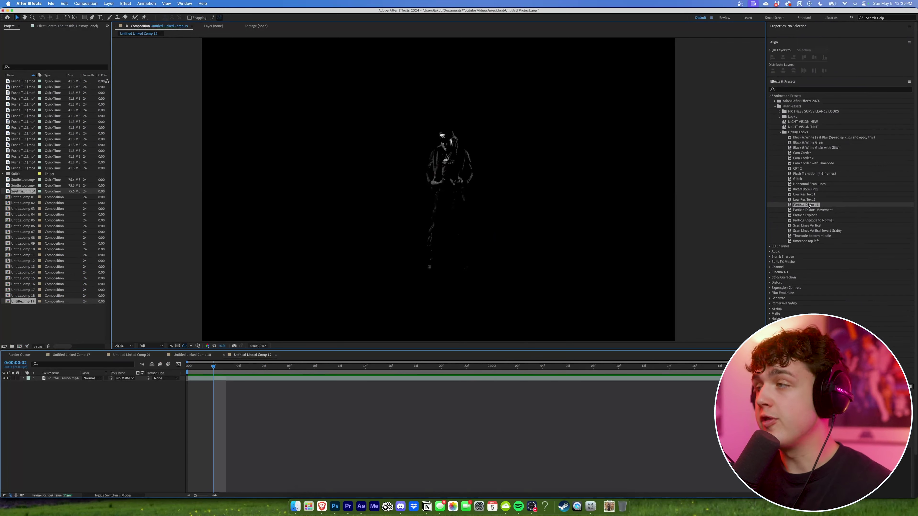
drag(805, 206, 568, 378)
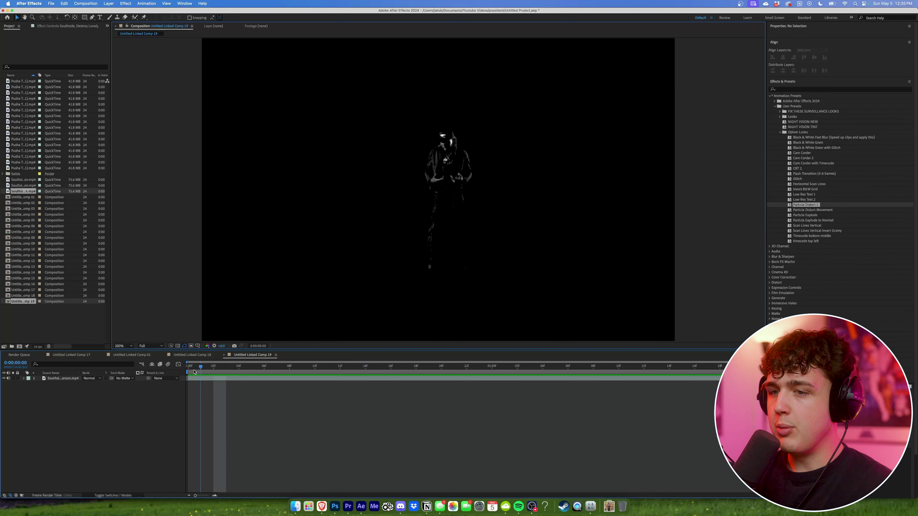
Split the clip layer into ten consecutive segments, most of them about 3 to 6 frames long.
drag(194, 372, 277, 368)
click(226, 379)
key(super+shift+d)
key(super+shift+d)
drag(277, 369, 417, 368)
key(super+shift+d)
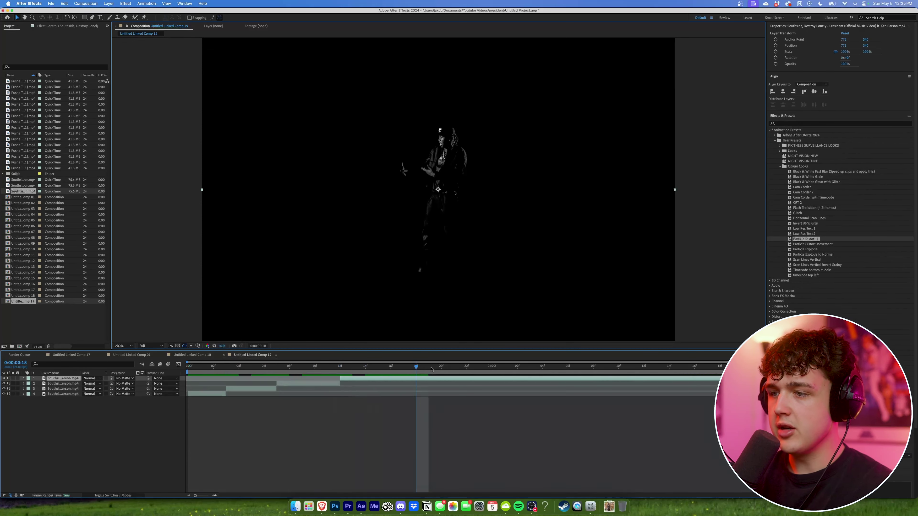
drag(581, 375, 669, 374)
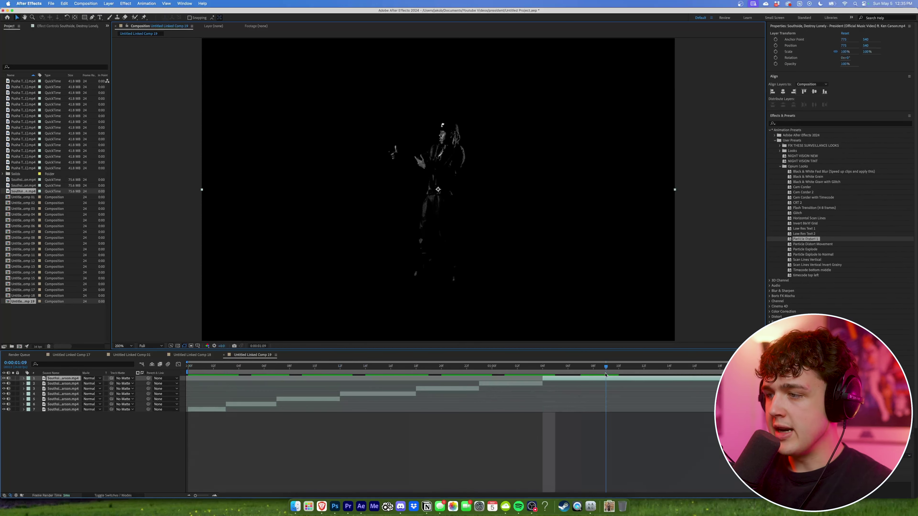
key(super+shift+d)
key(super+shift+d)
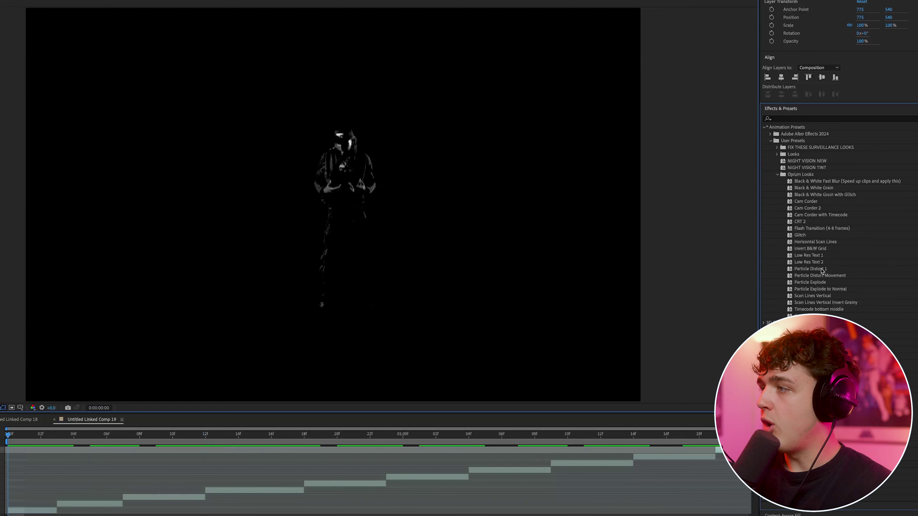
Apply the Particle Distort 1 preset to the first segment and Particle Distort Movement to the third segment.
click(805, 239)
drag(42, 510, 42, 510)
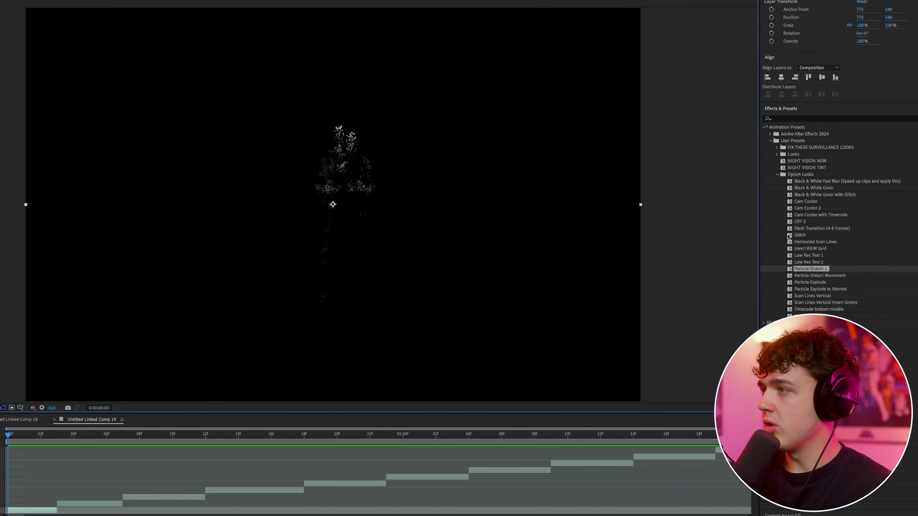
drag(822, 277, 136, 499)
drag(90, 436, 106, 435)
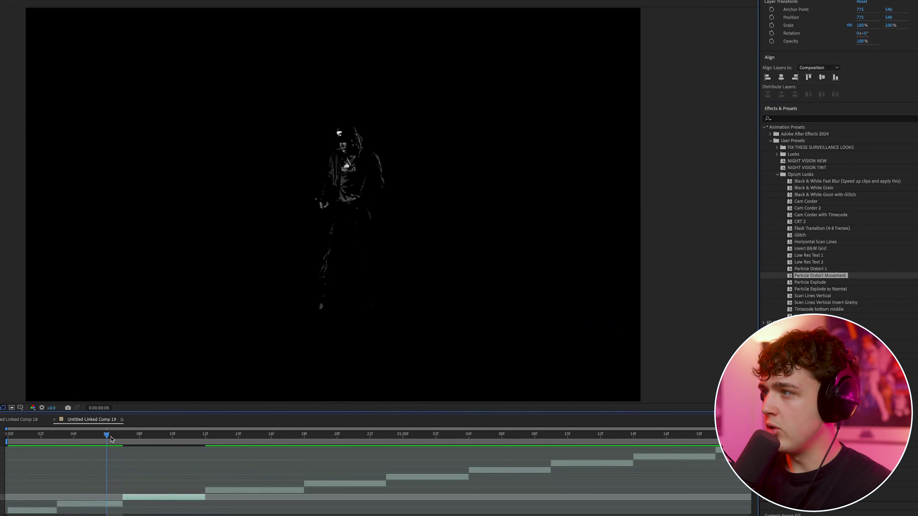
Apply the Particle Explode to Normal preset to the fourth segment, which starts at frame 12.
click(272, 492)
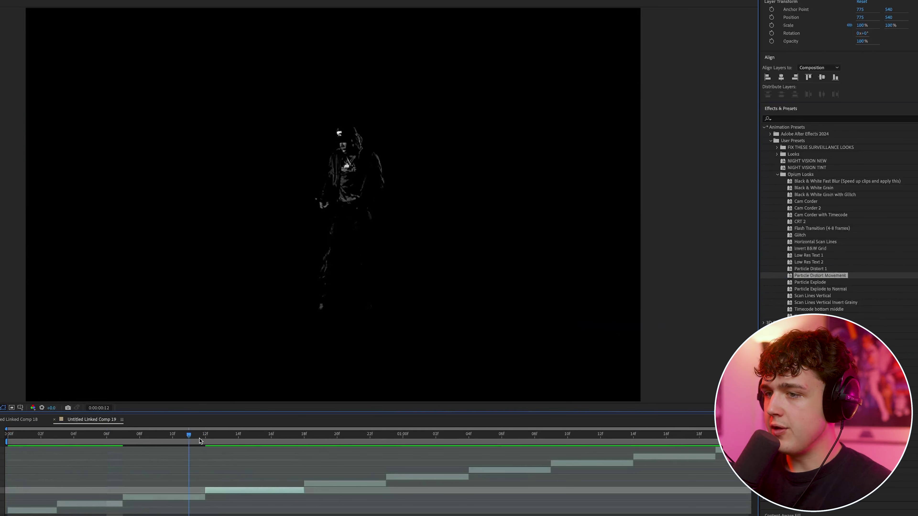
drag(199, 439, 239, 436)
drag(820, 289, 274, 492)
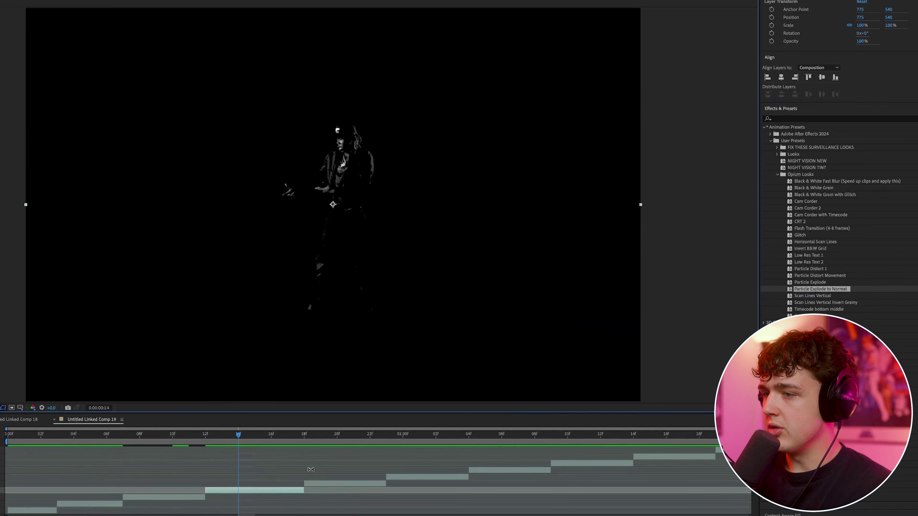
Try the Scan Lines Vertical preset on the sixth segment and undo it.
click(337, 436)
click(342, 484)
drag(822, 296, 406, 476)
click(419, 436)
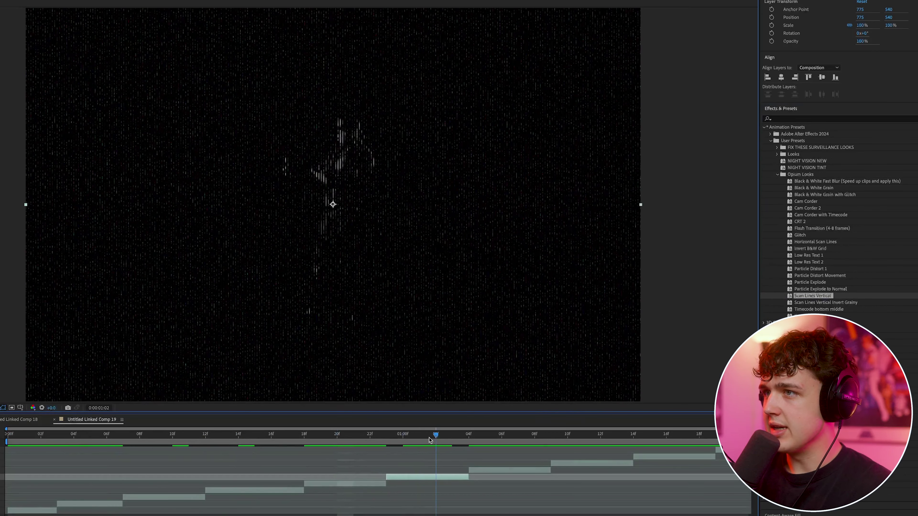
key(ctrl+z)
click(419, 436)
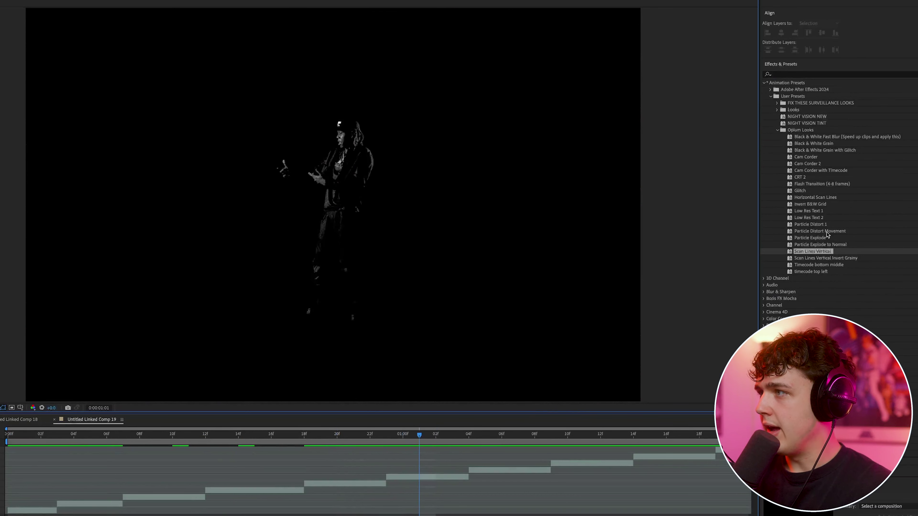
Apply the Particle Distort 1 preset to the seventh segment and Particle Explode to the last segment.
drag(810, 224, 484, 471)
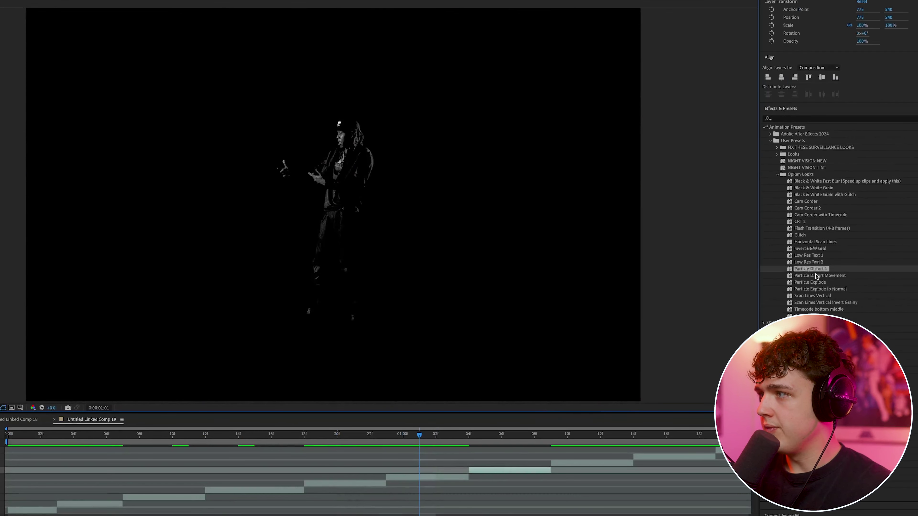
drag(816, 275, 720, 450)
click(815, 269)
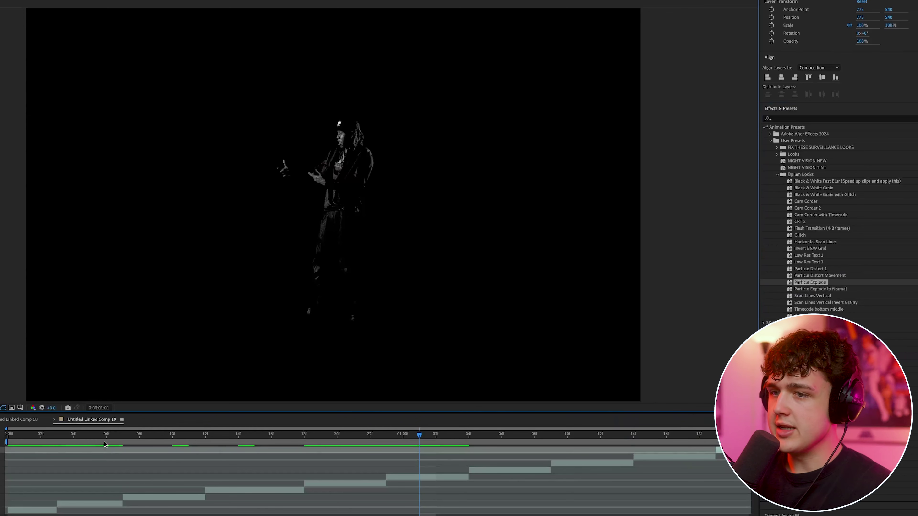
Play back the composition from the start to preview the applied particle presets.
drag(41, 435, 8, 436)
key(space)
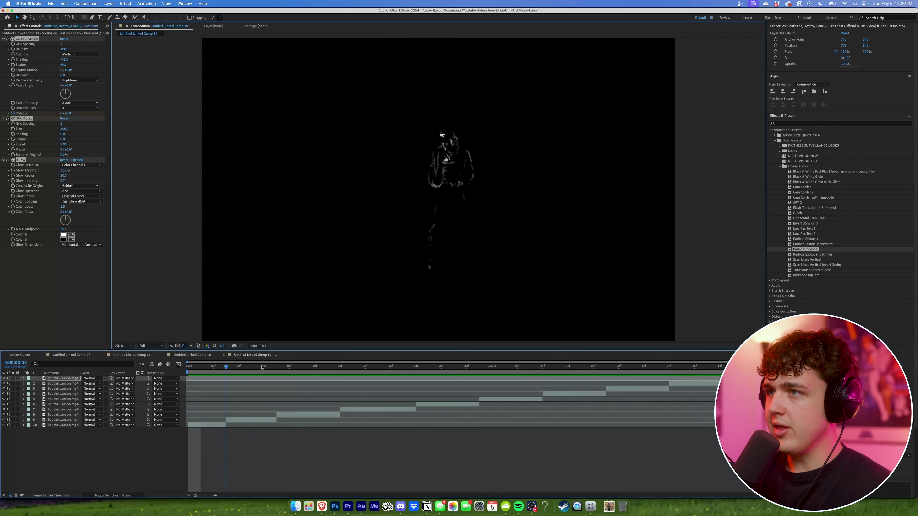
Pre-compose all ten clip segments, moving all attributes into the new composition and turning off Open New Composition.
shift+click(62, 385)
shift+click(62, 389)
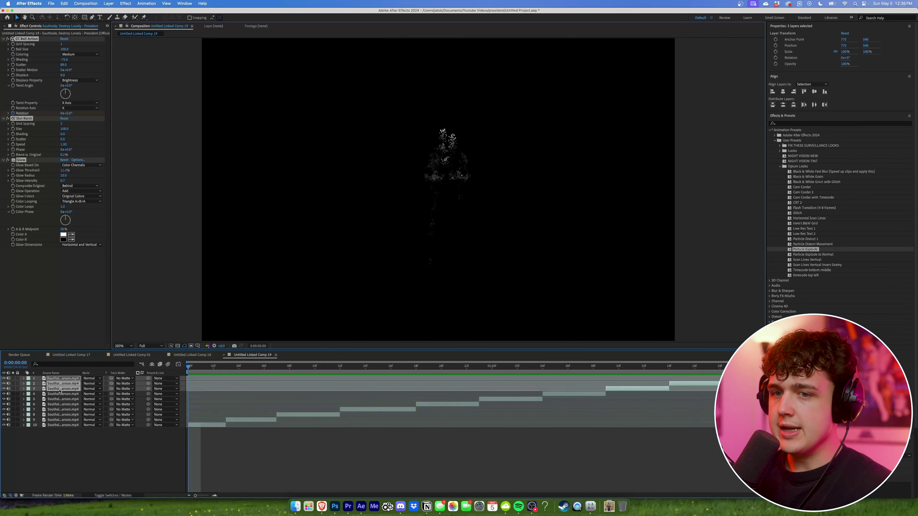
shift+click(62, 395)
shift+click(62, 399)
shift+click(62, 405)
shift+click(62, 410)
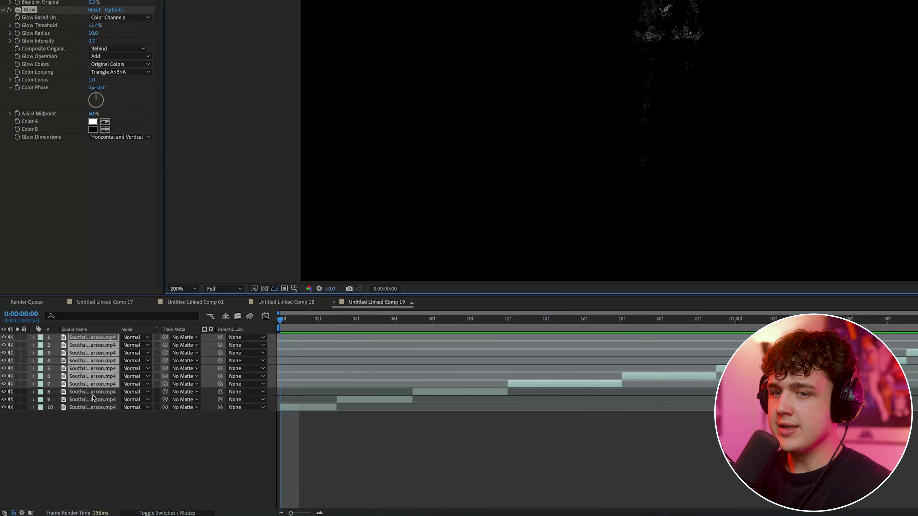
shift+click(94, 392)
shift+click(94, 399)
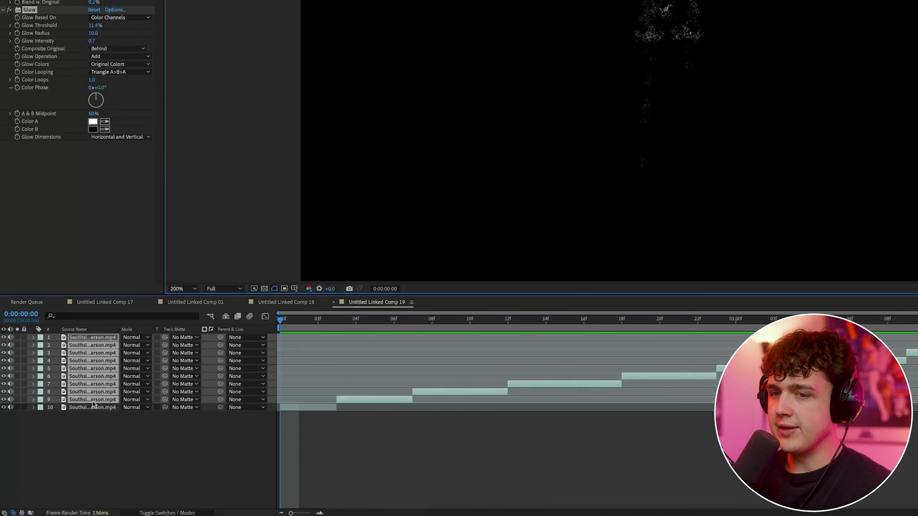
shift+click(93, 408)
right_click(105, 369)
mouse_move(127, 357)
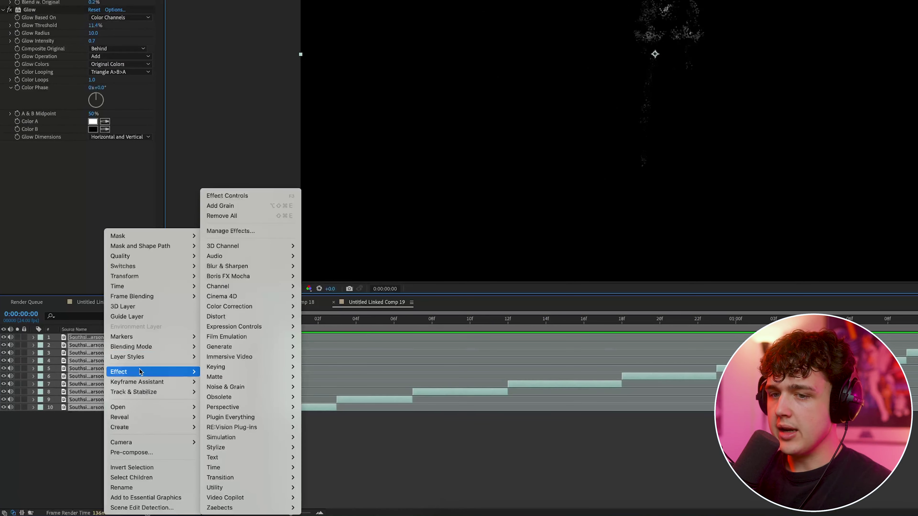
click(143, 452)
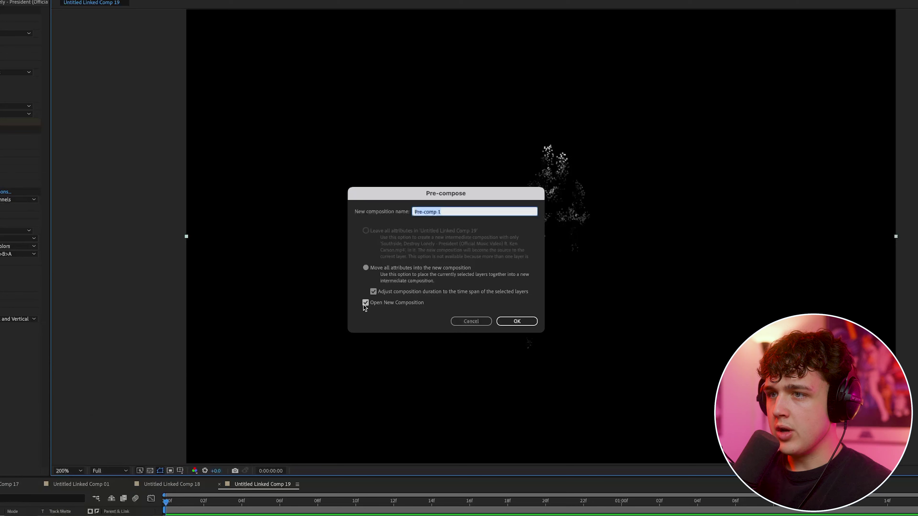
click(479, 122)
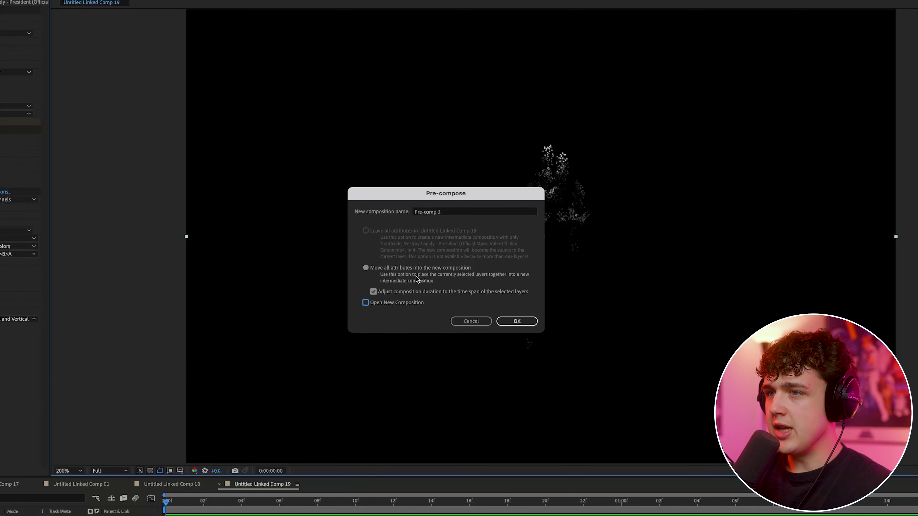
click(510, 320)
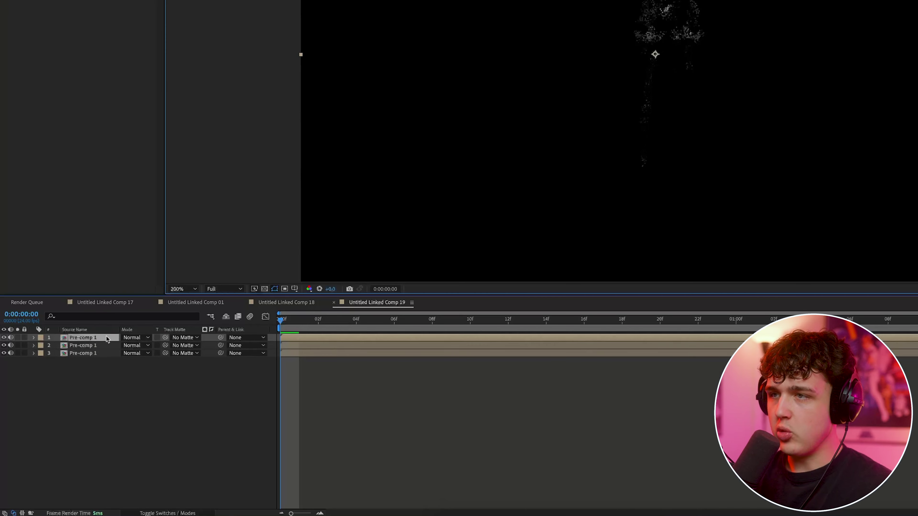
Scale the top pre-comp copy to 205% at the right of the frame, and place another enlarged duplicate at the left.
key(s)
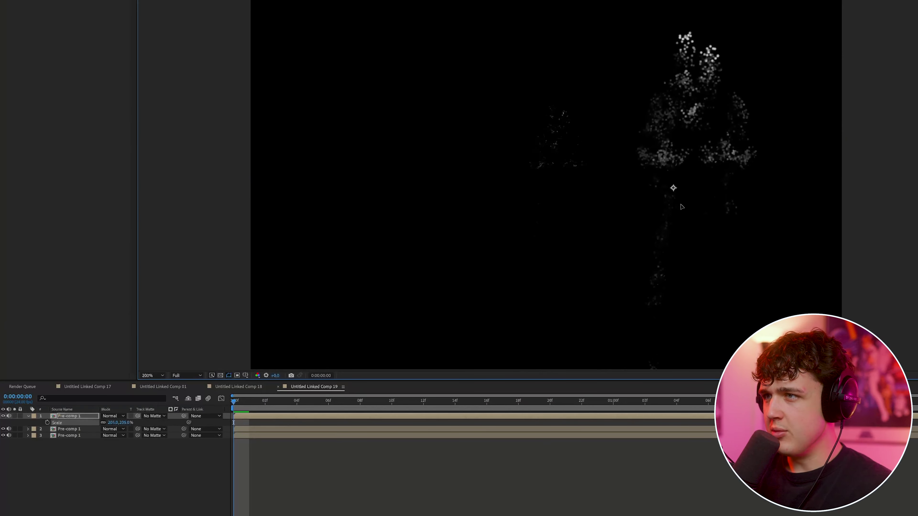
key(ctrl+d)
key(s)
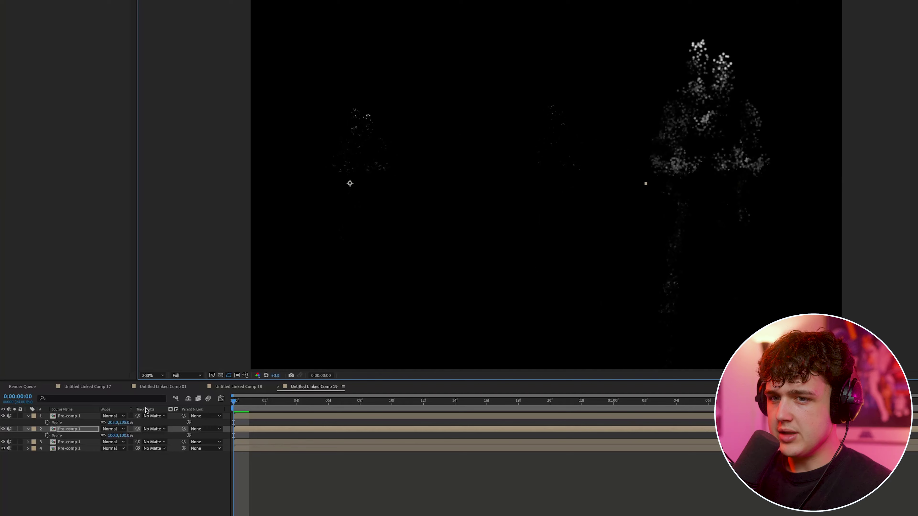
drag(112, 435, 138, 435)
drag(391, 195, 377, 209)
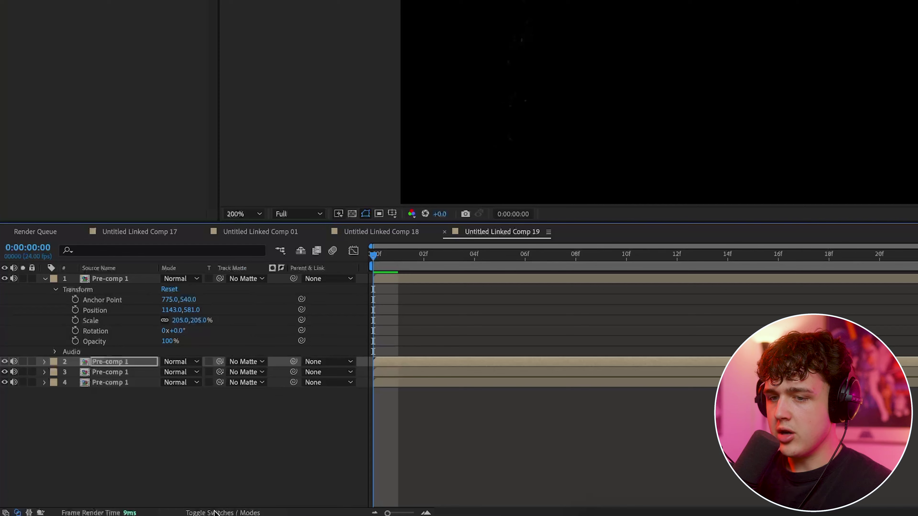
Set the blending mode of the two enlarged pre-comp copies to Screen and hide the bottom pre-comp layer.
click(142, 515)
key(F4)
click(174, 279)
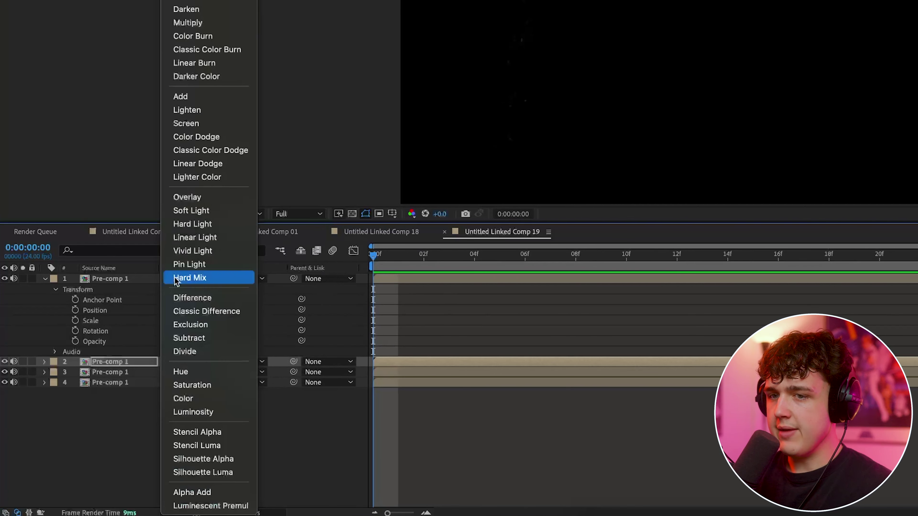
click(204, 125)
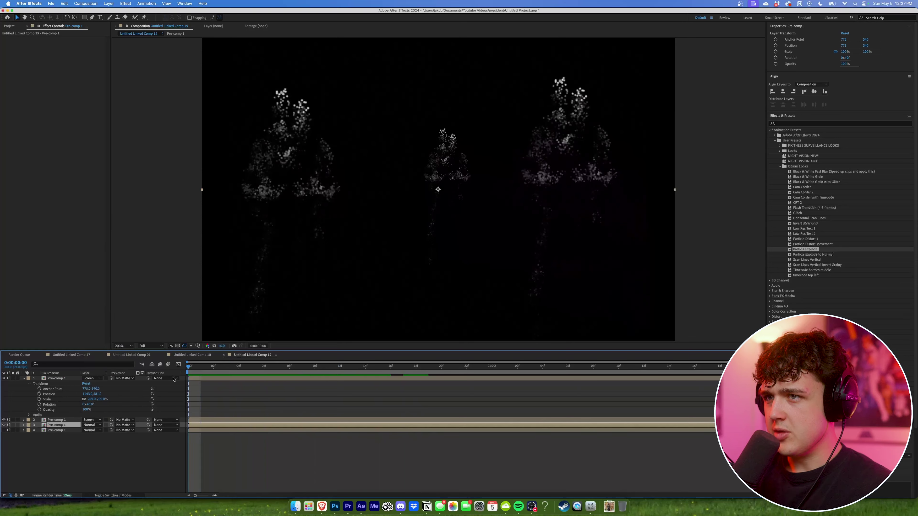
drag(373, 254, 632, 249)
drag(318, 364, 151, 387)
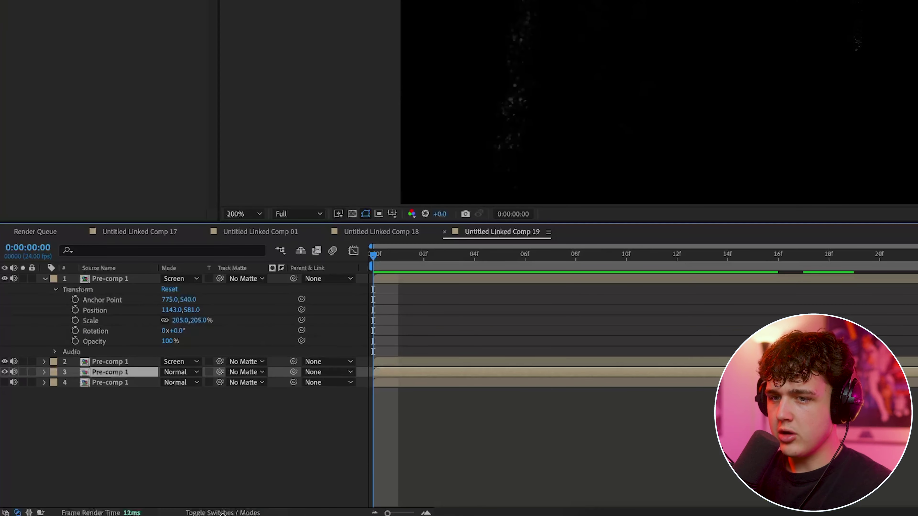
Make the three visible pre-comp layers 3D and enable motion blur on them.
click(246, 513)
click(229, 278)
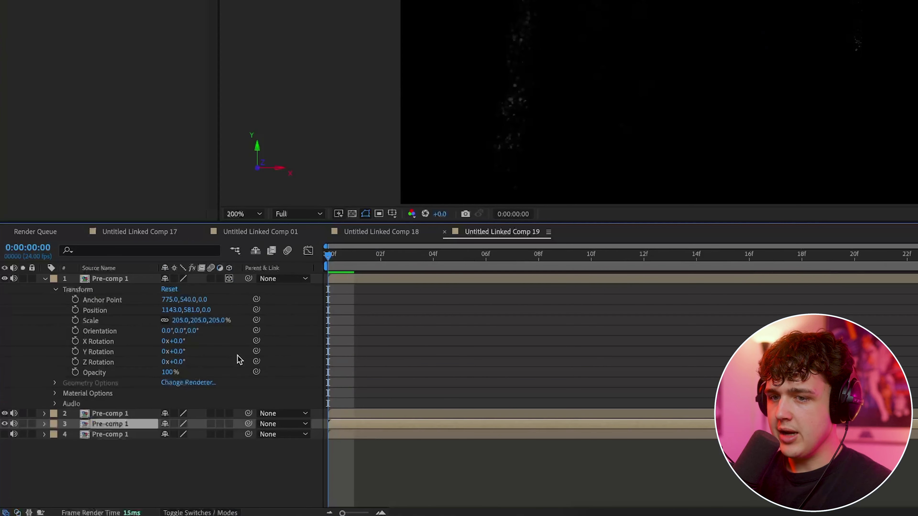
click(229, 424)
click(211, 278)
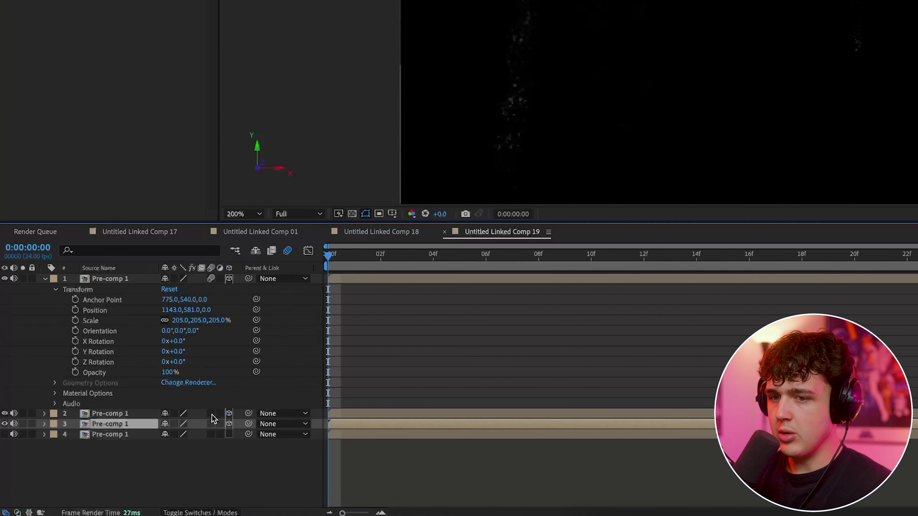
Add a new two-node camera named Camera 1 to the composition with its default settings.
right_click(211, 458)
mouse_move(220, 361)
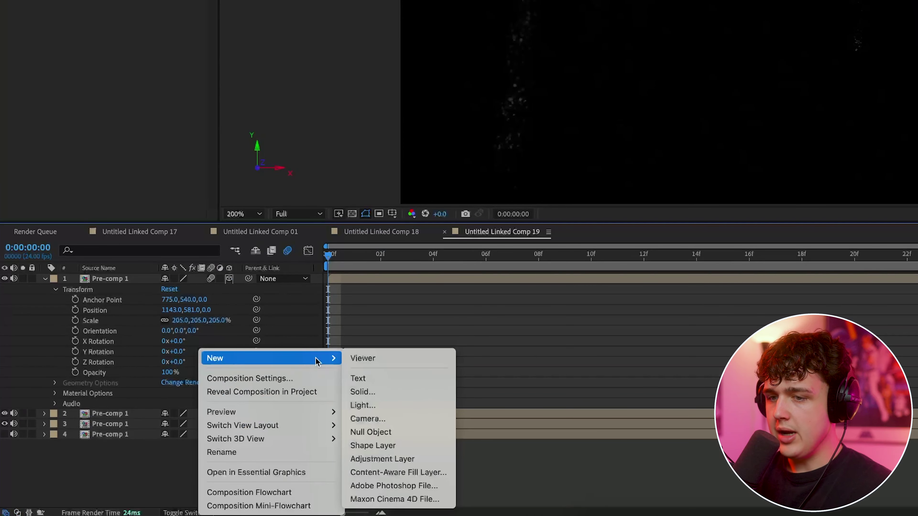
click(372, 418)
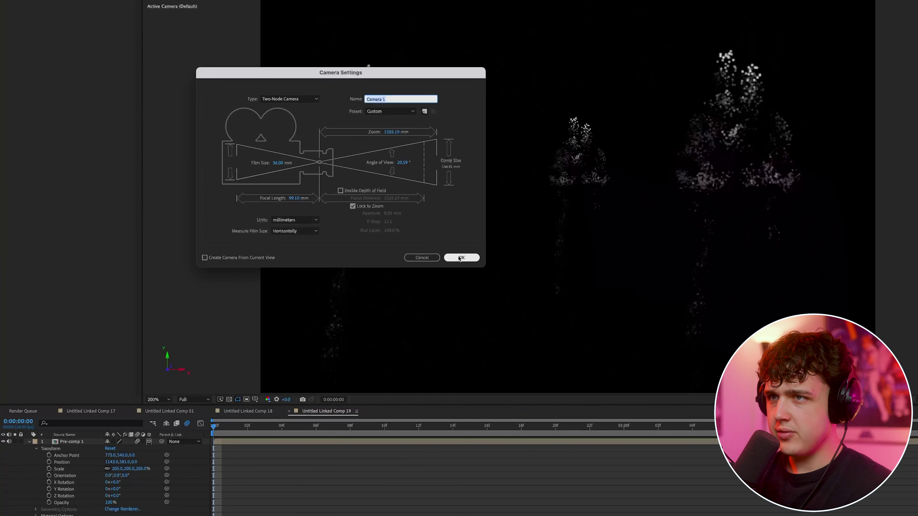
click(460, 258)
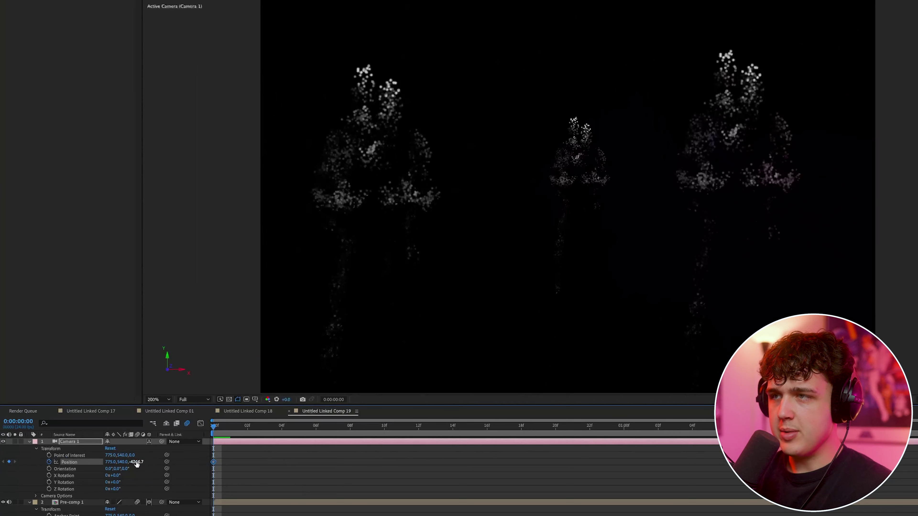
Adjust the camera's keyframed Z position to push in on the particle copies of the performer, previewing the movement.
drag(136, 465, 297, 462)
key(space)
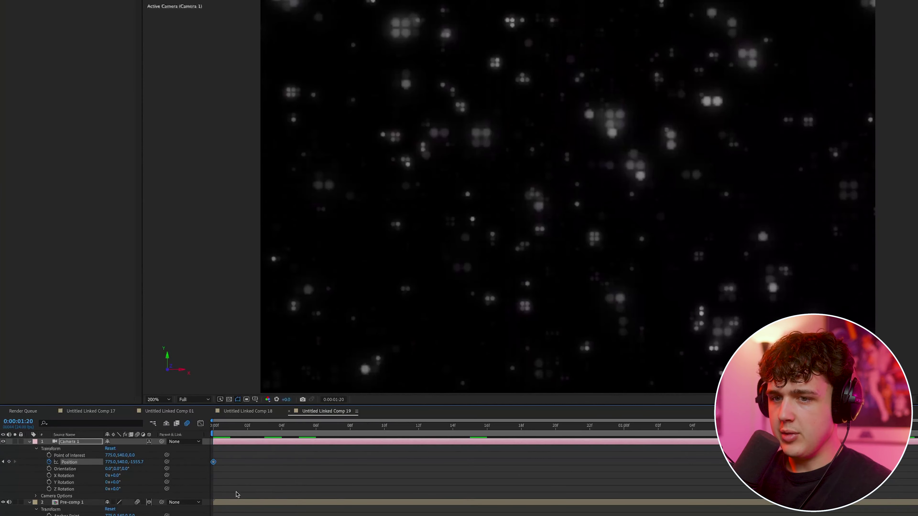
drag(136, 462, 72, 462)
click(137, 462)
text(-)
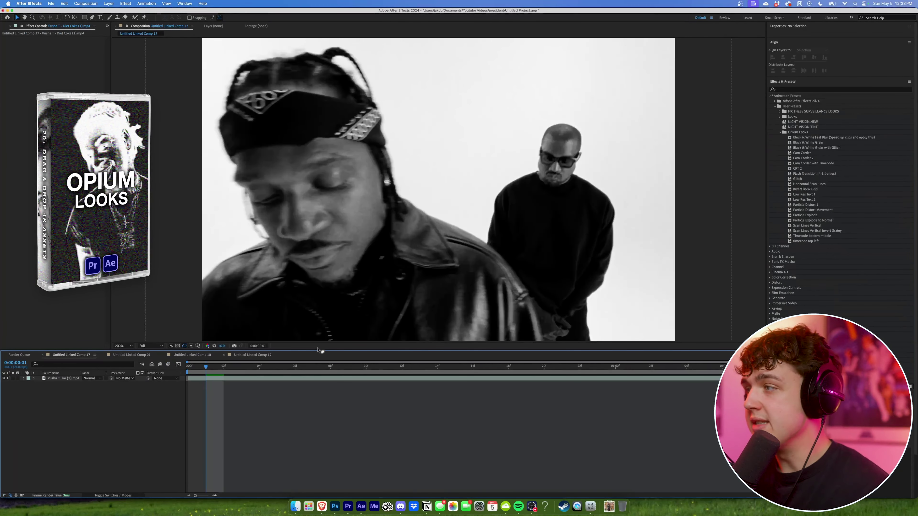
Apply the Invert B&W Grid preset to the clip in Untitled Linked Comp 17 and play back the look.
drag(805, 189, 436, 173)
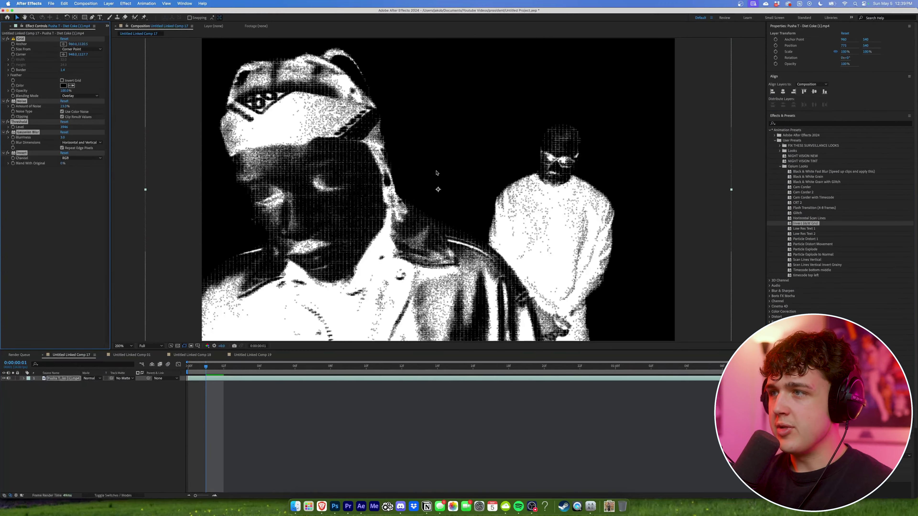
key(space)
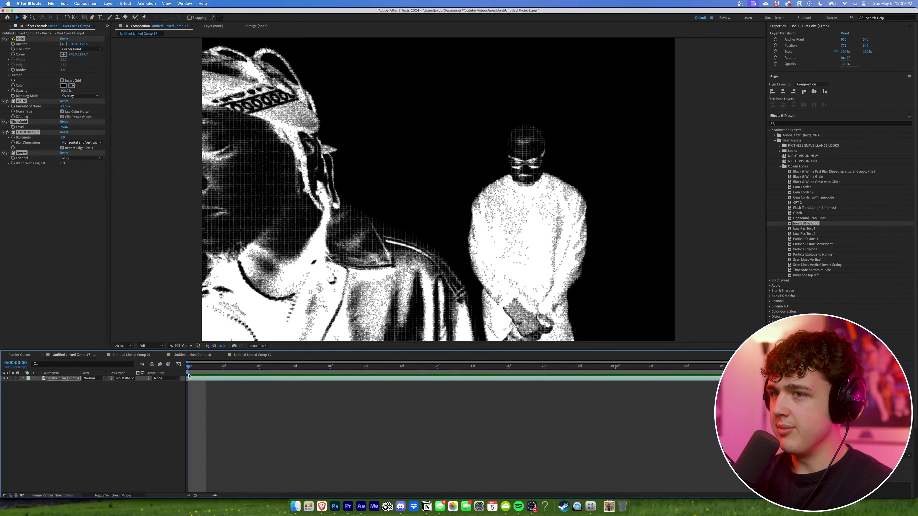
click(200, 380)
key(space)
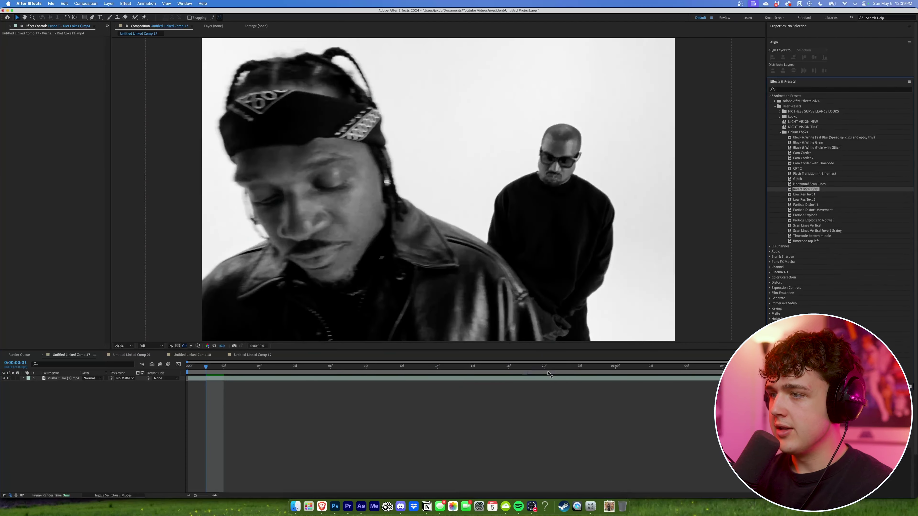
Try the Particle Distort Movement and Cam Corder presets on the clip and preview them along the timeline.
click(541, 379)
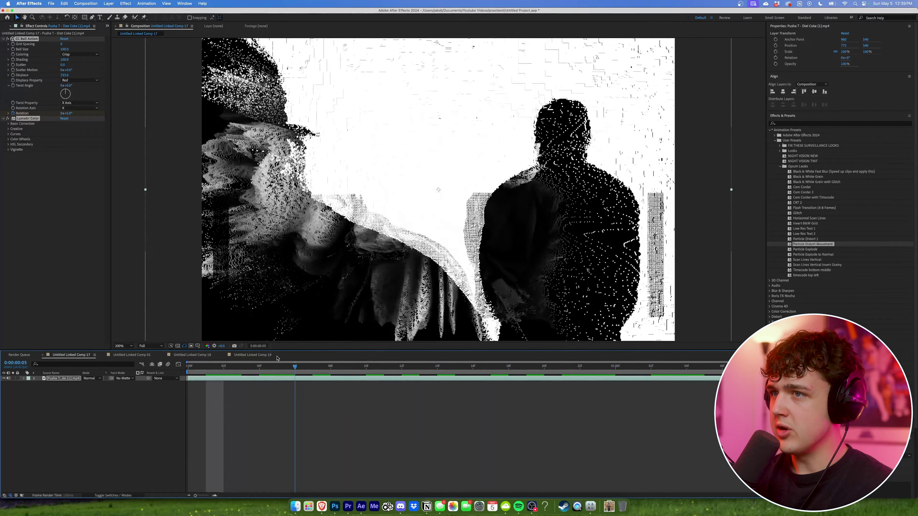
key(space)
key(space)
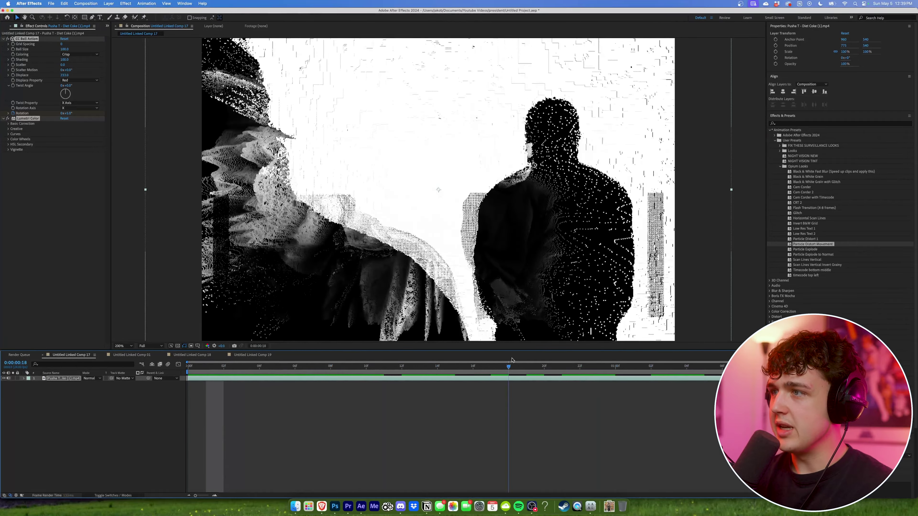
key(space)
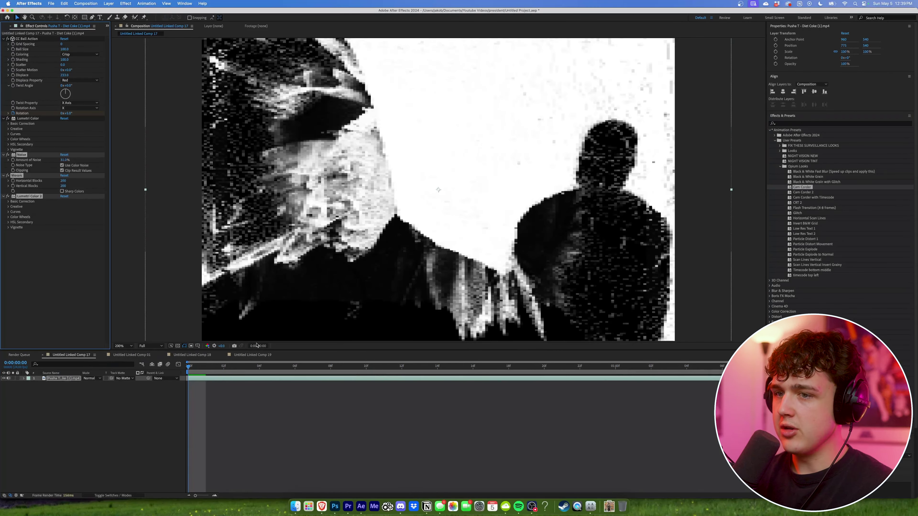
drag(221, 367, 527, 366)
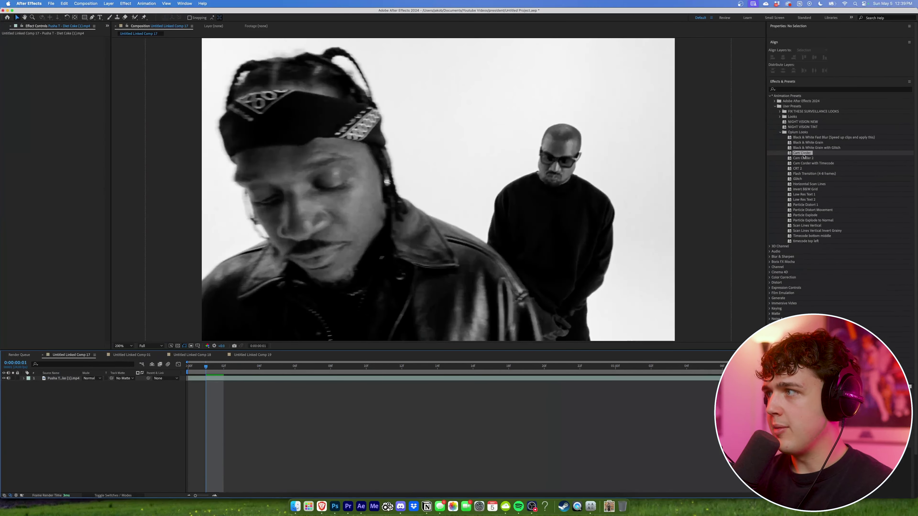
Try further camcorder and timecode presets on the clip, including timecode top left and Timecode bottom middle.
drag(804, 156, 370, 379)
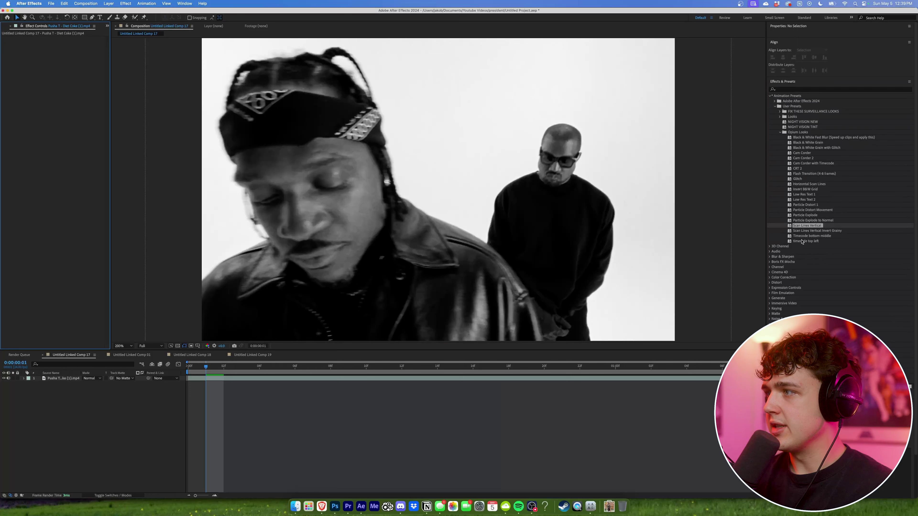
drag(801, 241, 439, 190)
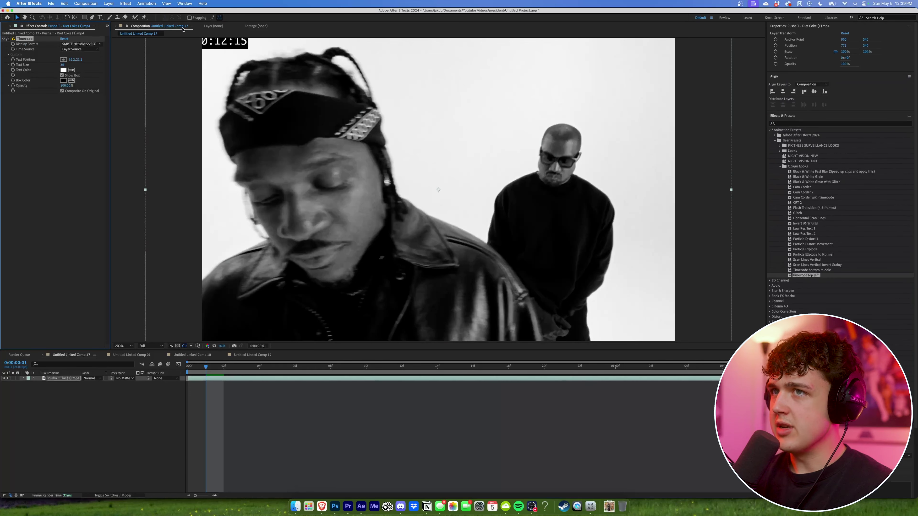
drag(812, 270, 439, 190)
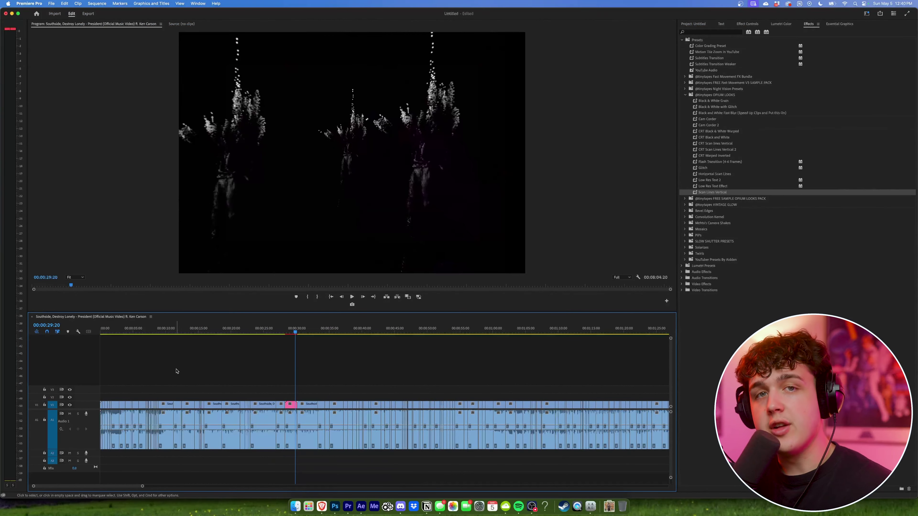
Go to the PRESIDENT title card at the start of the music video sequence in Premiere Pro to examine it.
click(103, 330)
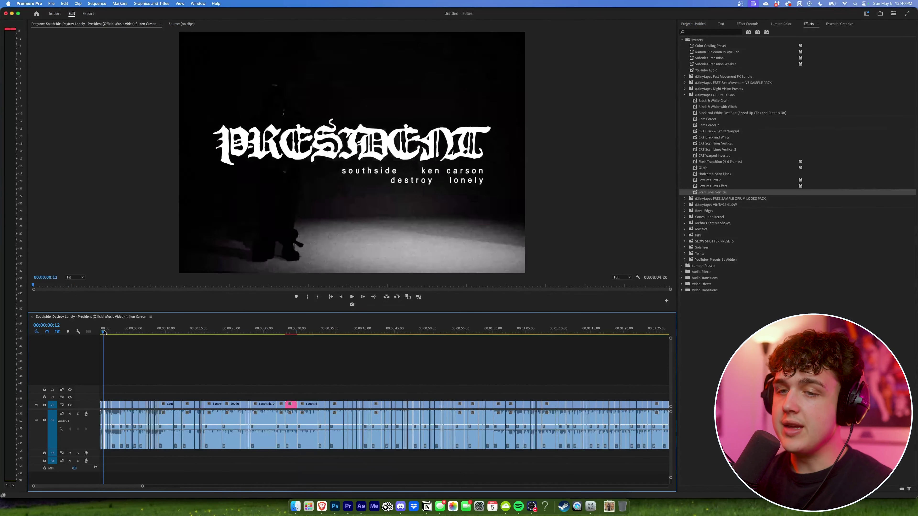
scroll(125, 363, up, 3)
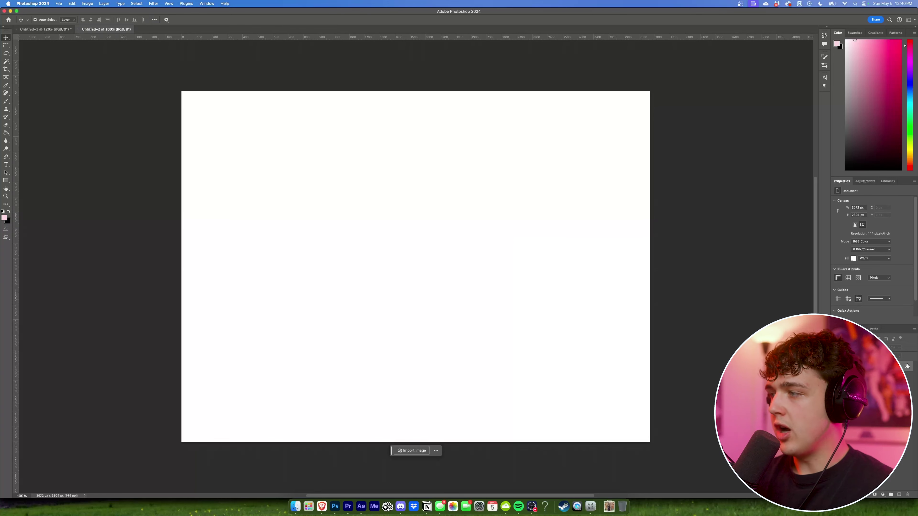
Unlock the background layer of the blank Photoshop document and fill it with black.
click(907, 365)
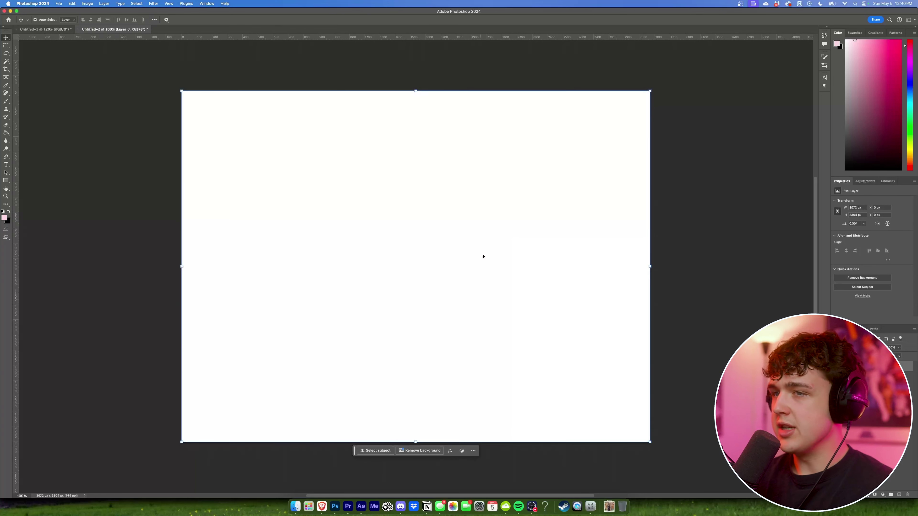
click(6, 133)
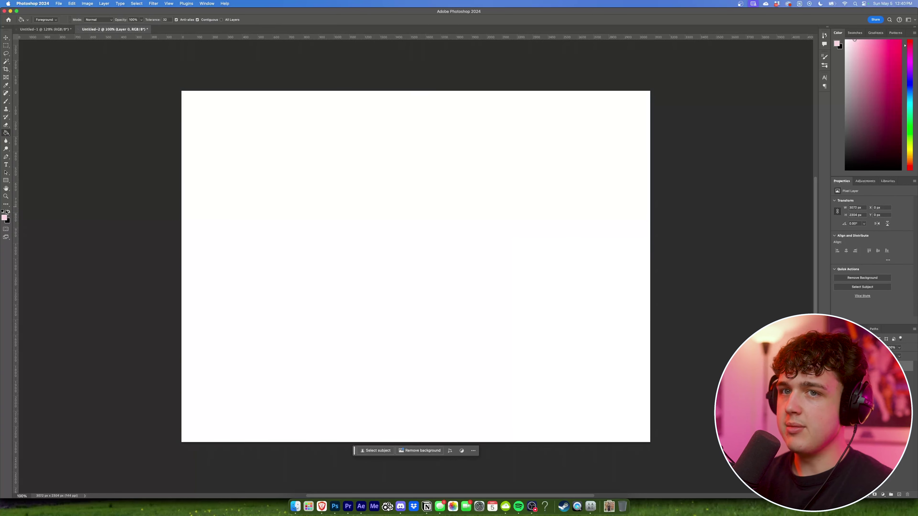
click(265, 194)
Create a wide horizontal text box across the black canvas and set its text color to white.
click(5, 165)
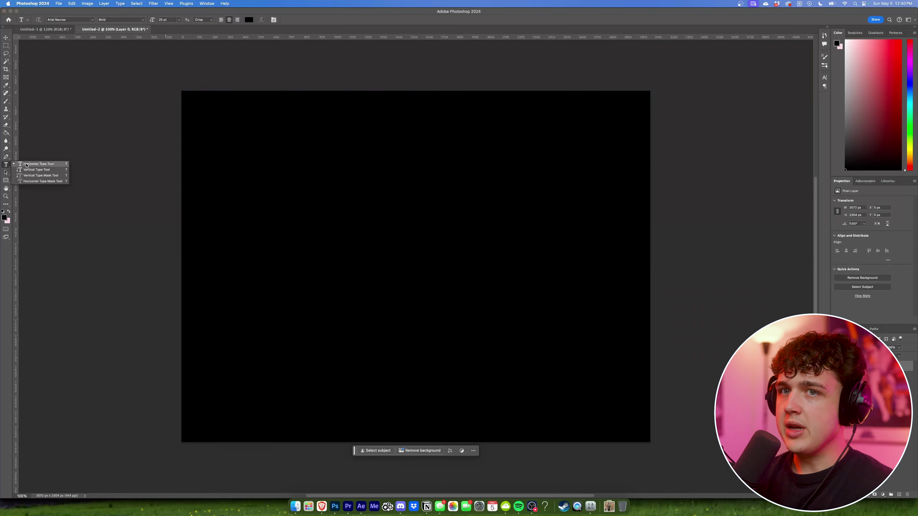
drag(219, 152, 620, 357)
click(249, 20)
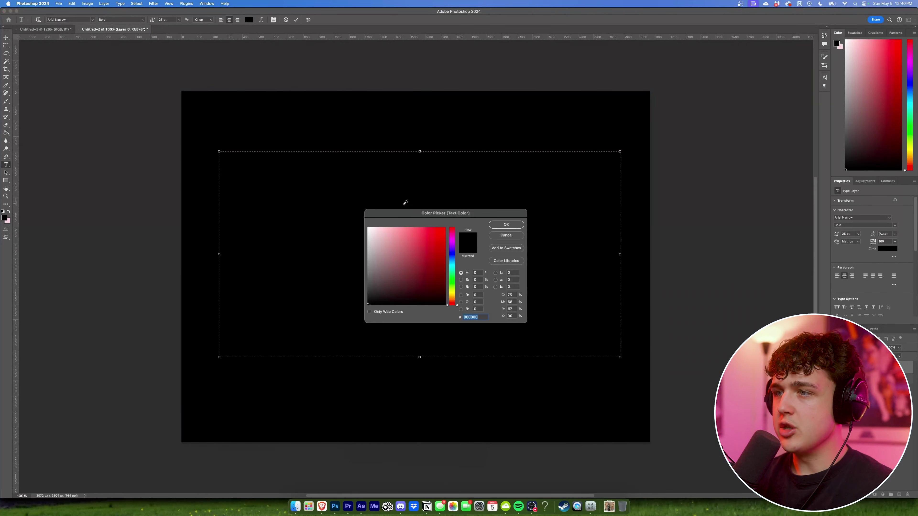
click(374, 227)
click(503, 224)
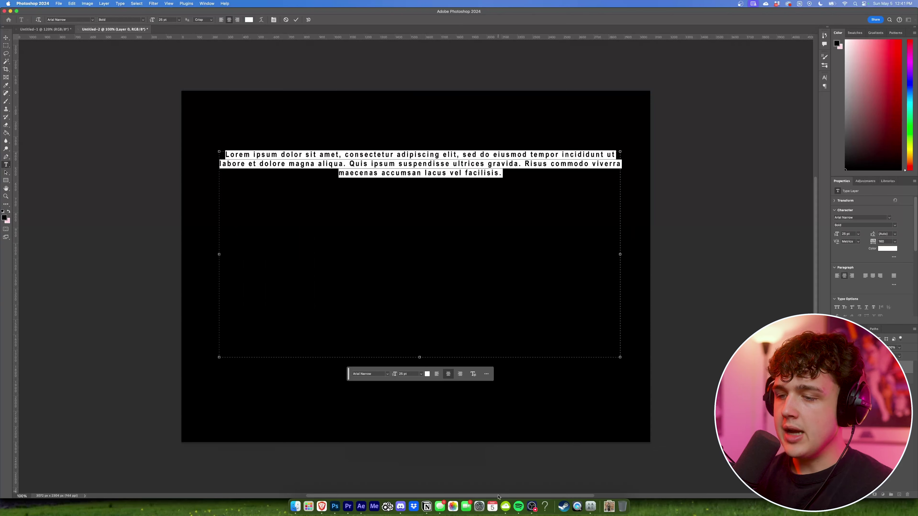
Check the title card in Premiere Pro, replace Photoshop's placeholder text with "southside ken carson destroy lonely" and move that line lower on the canvas.
click(343, 508)
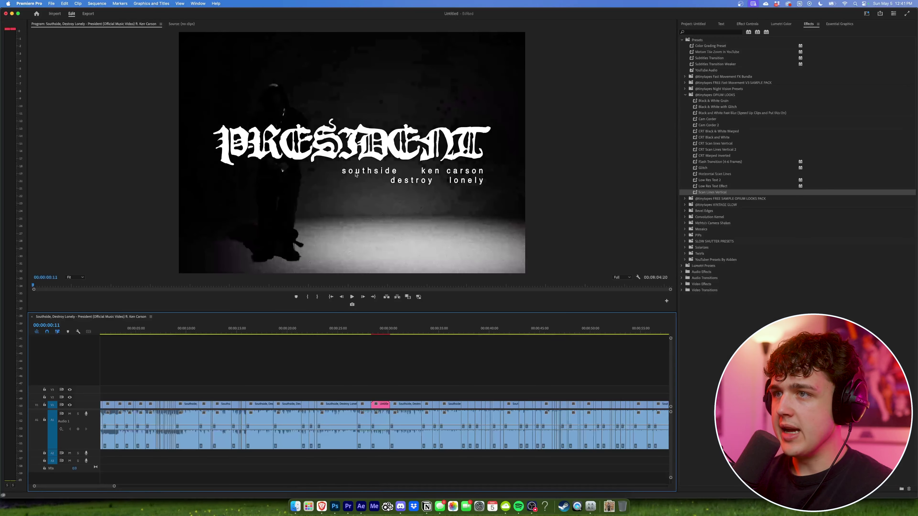
click(335, 507)
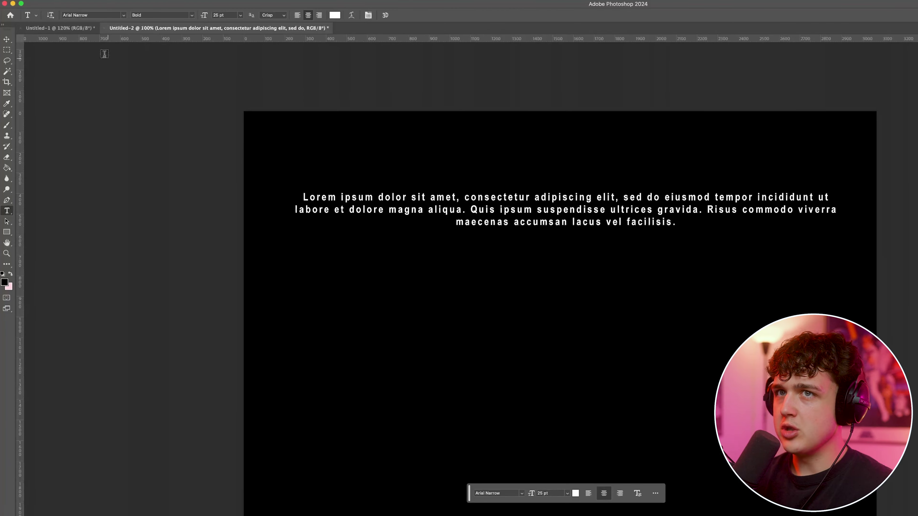
drag(309, 199, 776, 251)
text(southside ken carson destroy lonely)
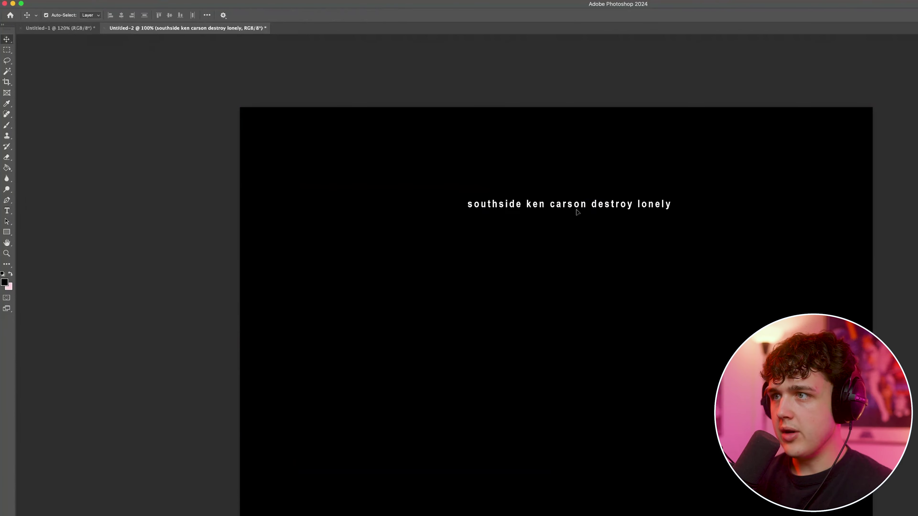
drag(576, 210, 675, 363)
Add a second text box above the credits line reading "PRESIDENT" in the EngrvrsOldEng Bd BT font.
key(t)
drag(277, 148, 862, 339)
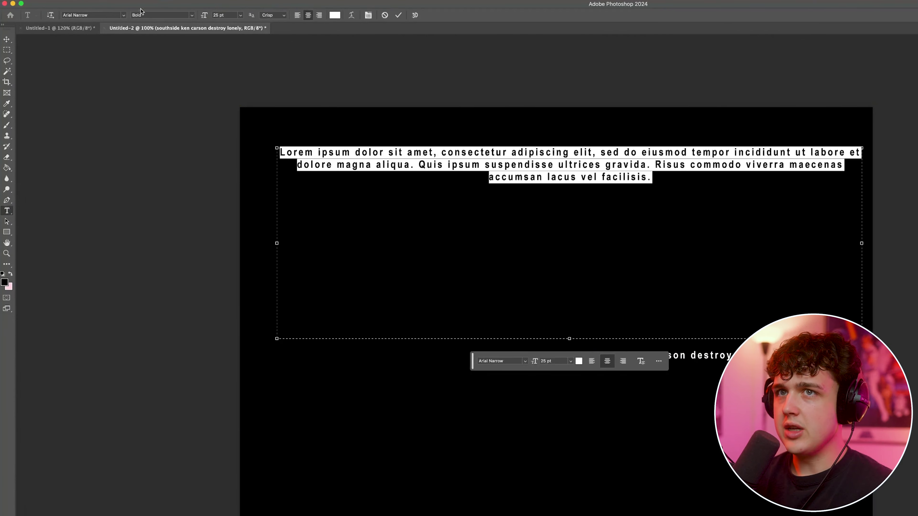
click(124, 15)
click(198, 74)
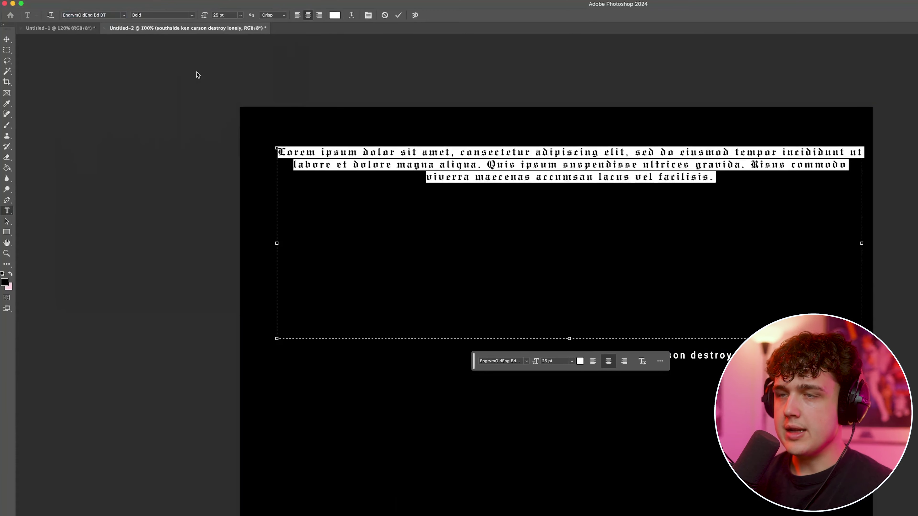
text(PRES)
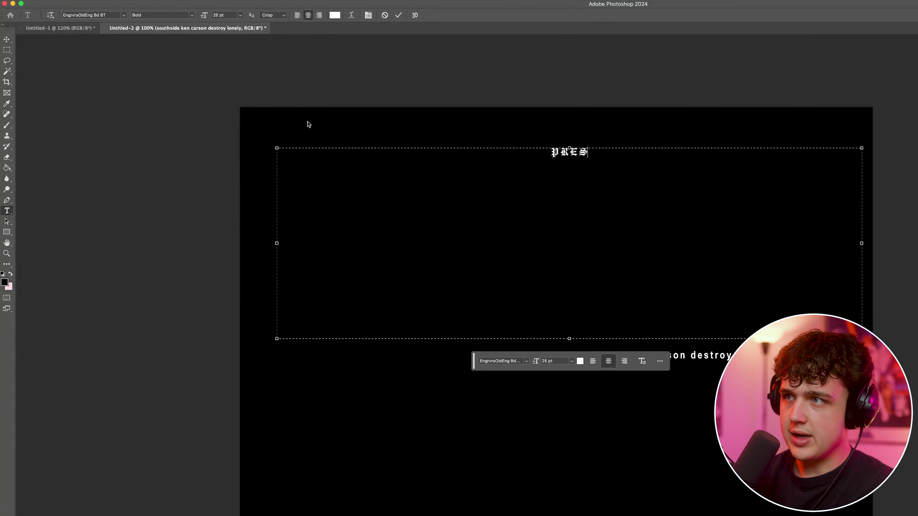
text(IDENT)
Set the PRESIDENT text to 174 pt and tighten its tracking so the letters nearly touch.
drag(652, 188, 443, 144)
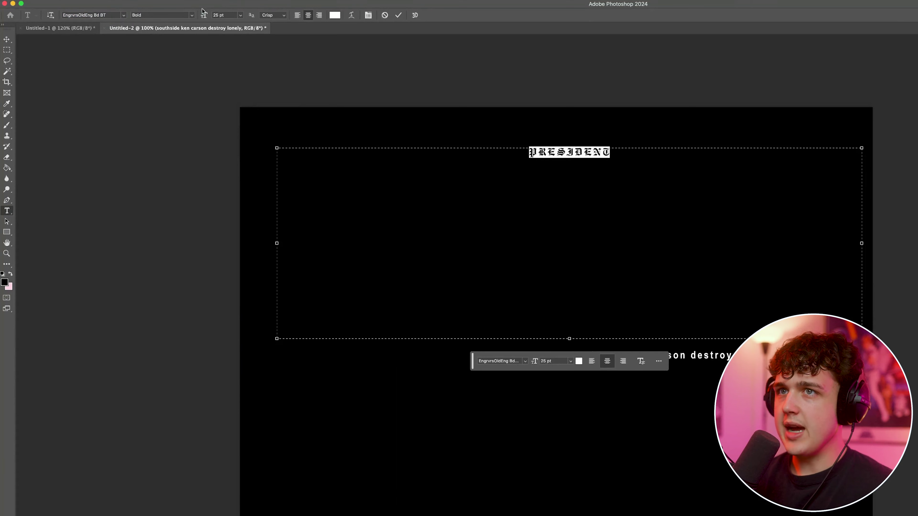
drag(204, 15, 263, 19)
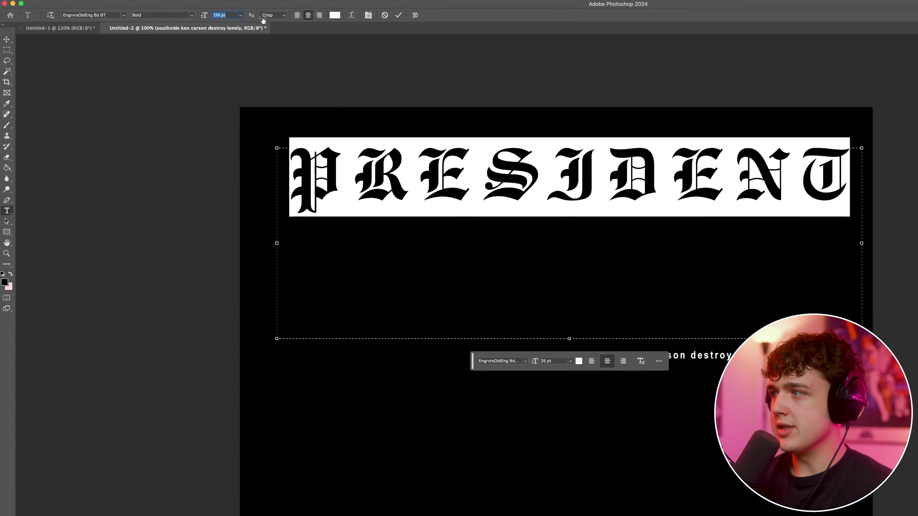
key(alt+Left)
key(alt+Left)
key(alt+Left)
key(alt+Left)
key(alt+Left)
key(alt+Left)
key(alt+Left)
key(alt+Left)
key(alt+Left)
key(alt+Left)
key(alt+Left)
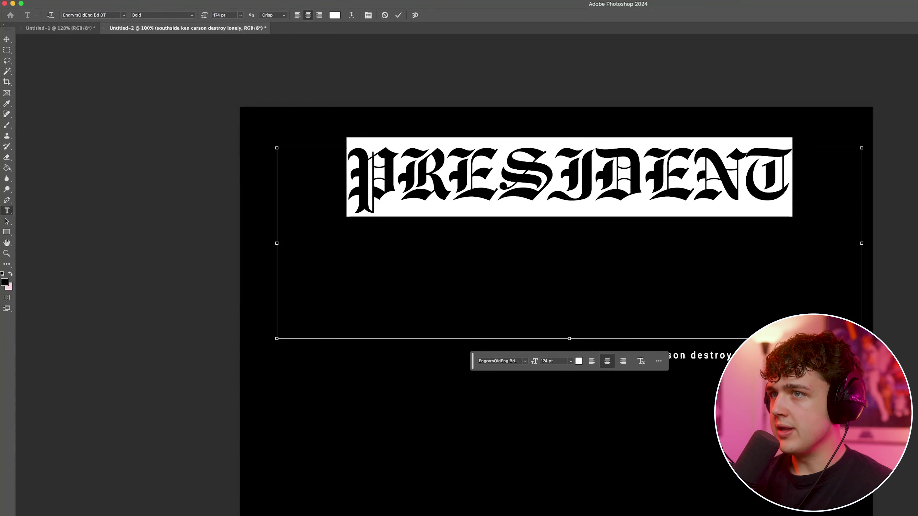
key(alt+Left)
key(alt+Left)
key(alt+Left)
key(alt+Right)
key(alt+Right)
Enlarge the PRESIDENT title to nearly the full canvas width and move it down toward the credits line.
drag(569, 338, 575, 422)
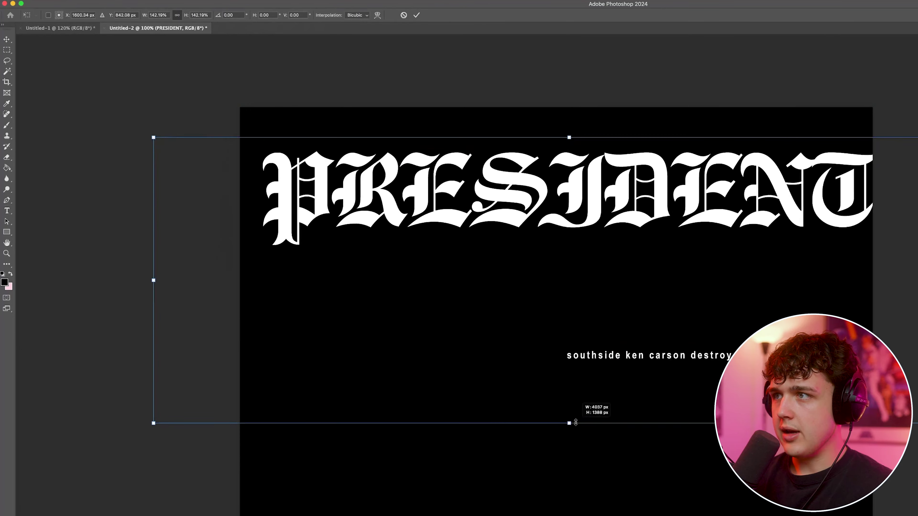
drag(584, 377, 582, 498)
key(Return)
Paste the reference image of the original PRESIDENT title into the document.
key(super+v)
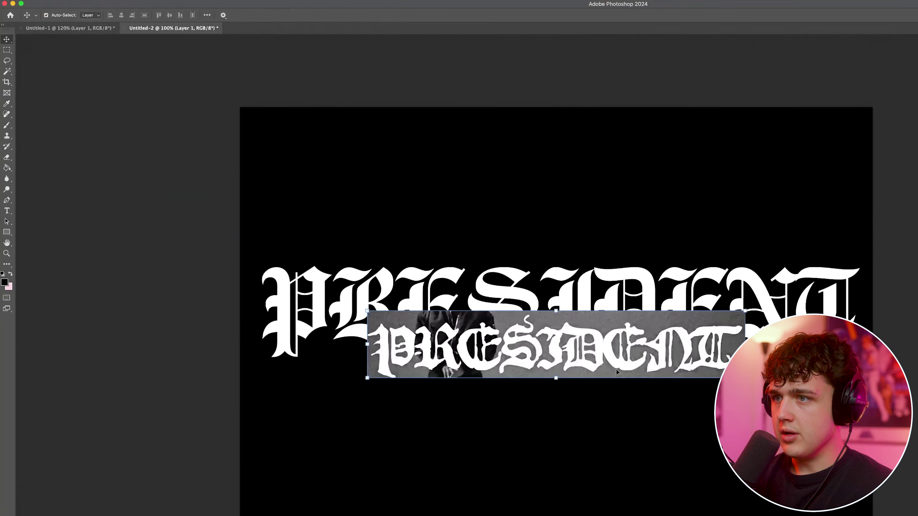
Enlarge the reference image, place it over the PRESIDENT title to compare the lettering, and hide it.
drag(555, 311, 556, 286)
drag(575, 338, 592, 294)
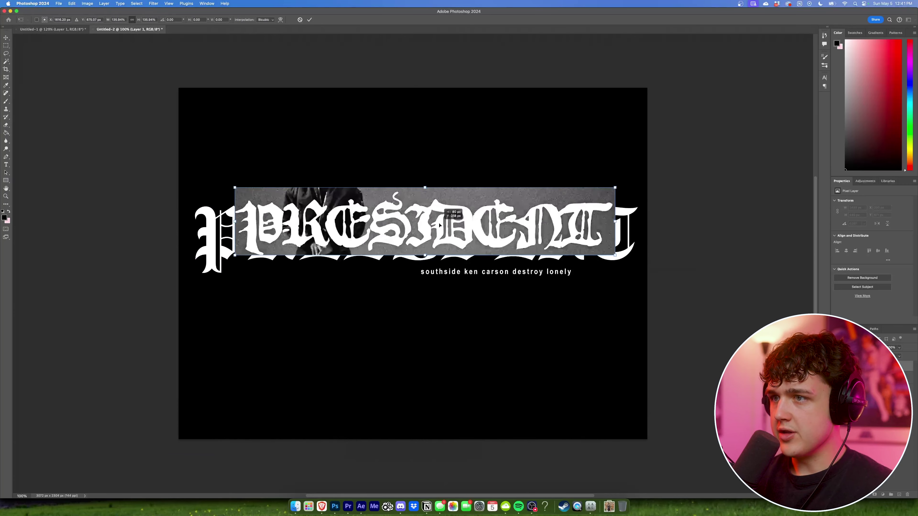
mouse_move(439, 225)
mouse_down()
mouse_move(429, 357)
mouse_move(428, 234)
mouse_up()
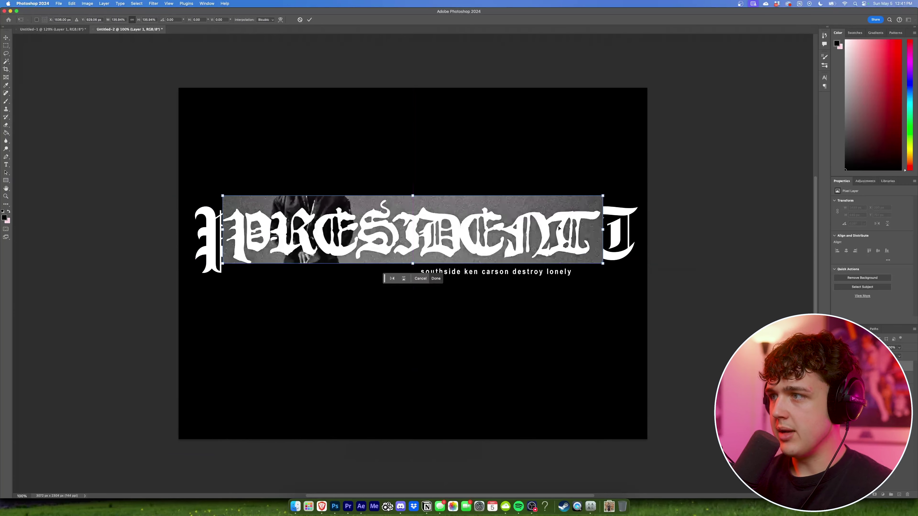
mouse_move(559, 228)
mouse_down()
mouse_move(541, 262)
mouse_move(555, 233)
mouse_up()
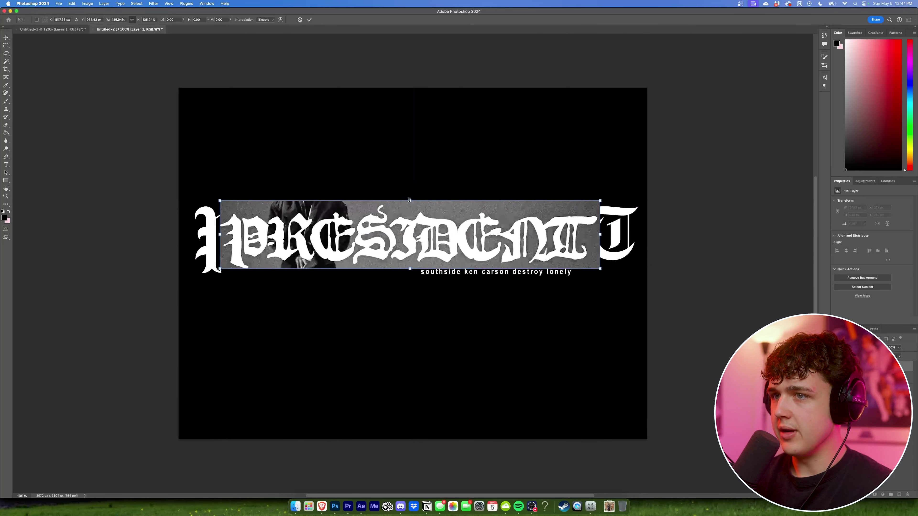
drag(410, 200, 409, 188)
key(Return)
key(BackSpace)
click(580, 340)
Duplicate the PRESIDENT text layer with the original hidden, and rasterize the copy.
click(579, 258)
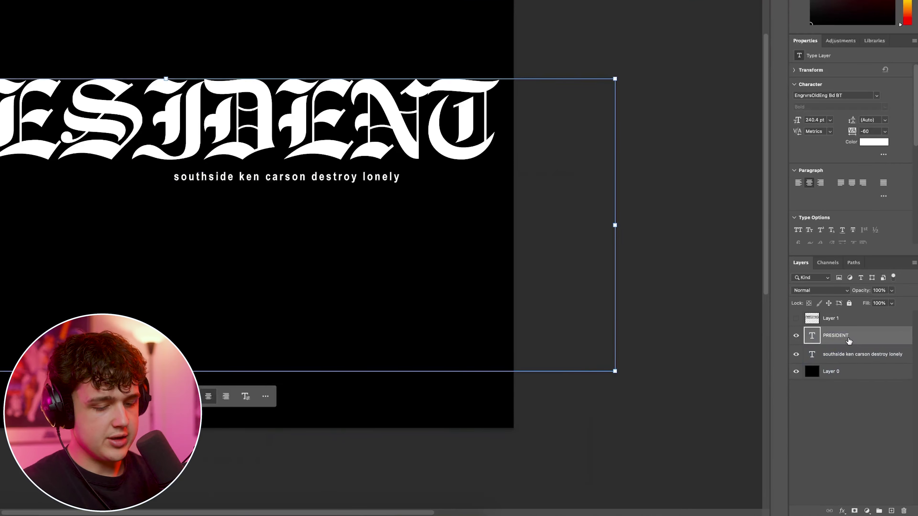
key(super+j)
click(796, 355)
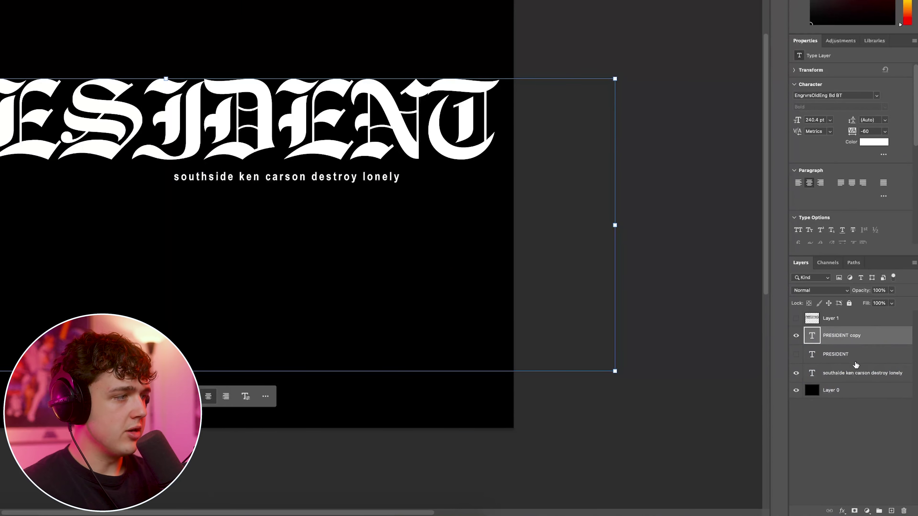
right_click(877, 337)
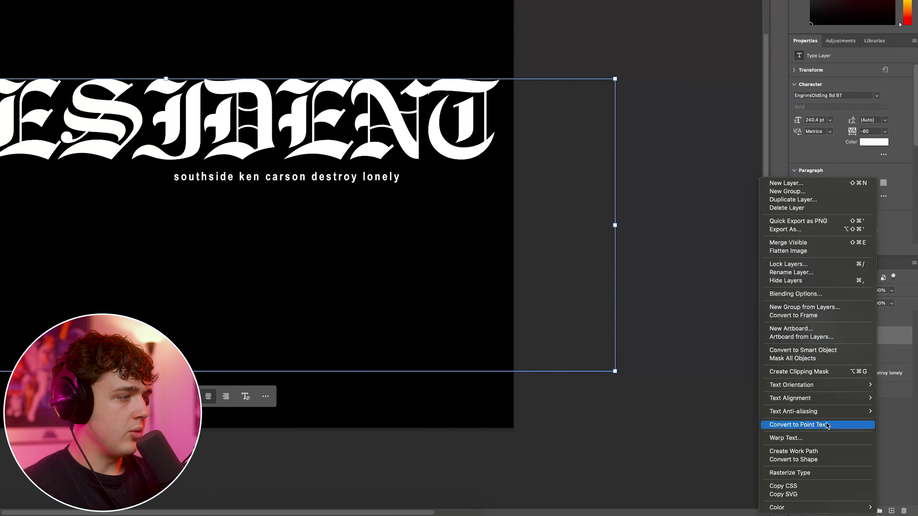
click(816, 472)
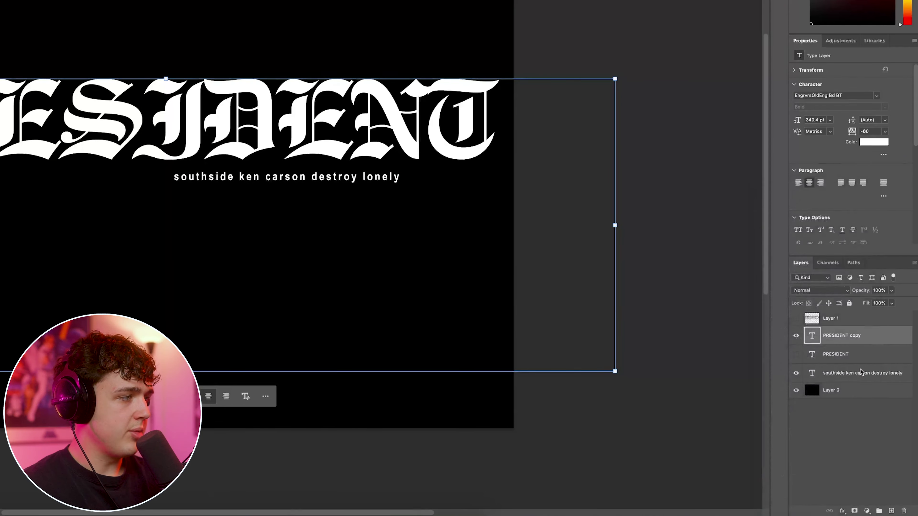
Try a Ripple distortion of 100% at Medium size on the rasterized title, and undo it.
click(197, 5)
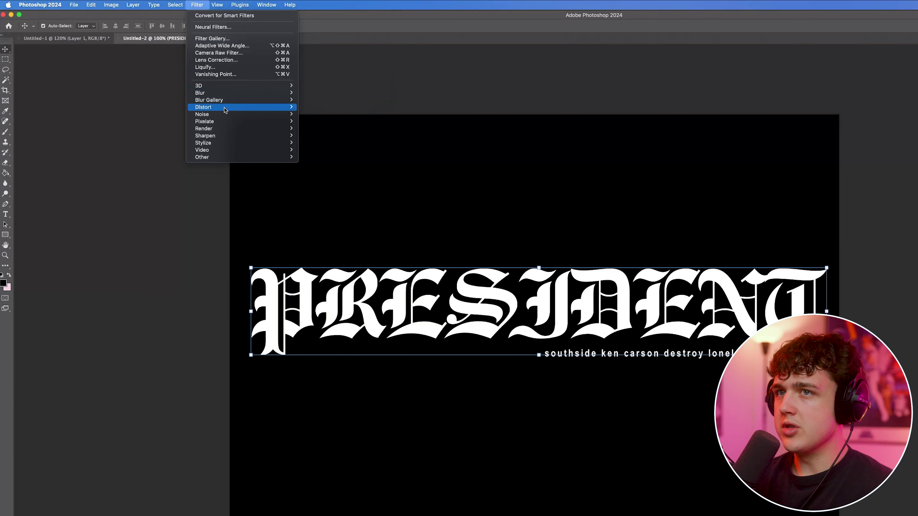
click(317, 128)
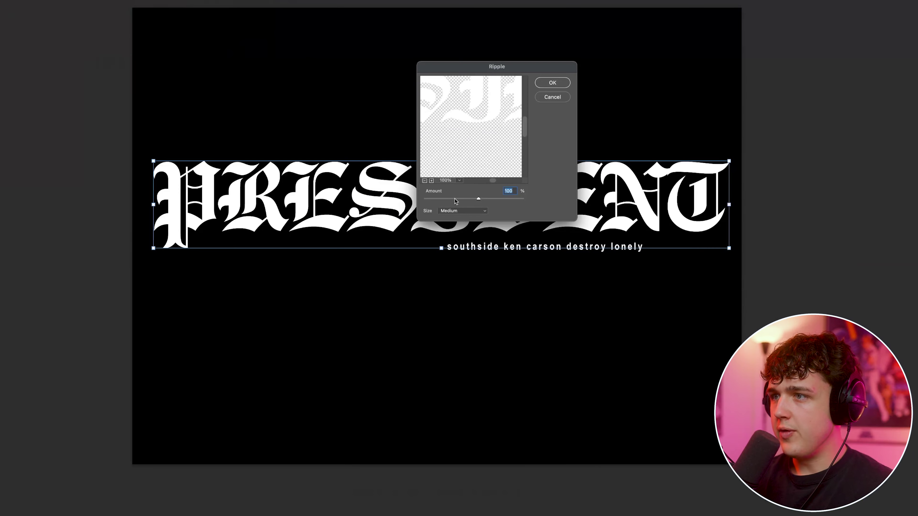
click(550, 83)
scroll(269, 200, up, 5)
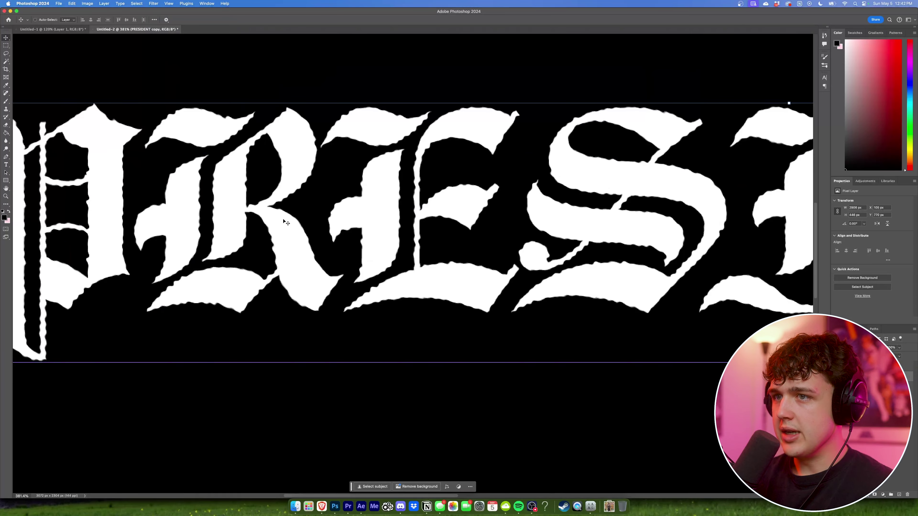
key(super+z)
Distort the rasterized PRESIDENT title with the Ripple filter, using the Large size and a reduced amount.
click(153, 3)
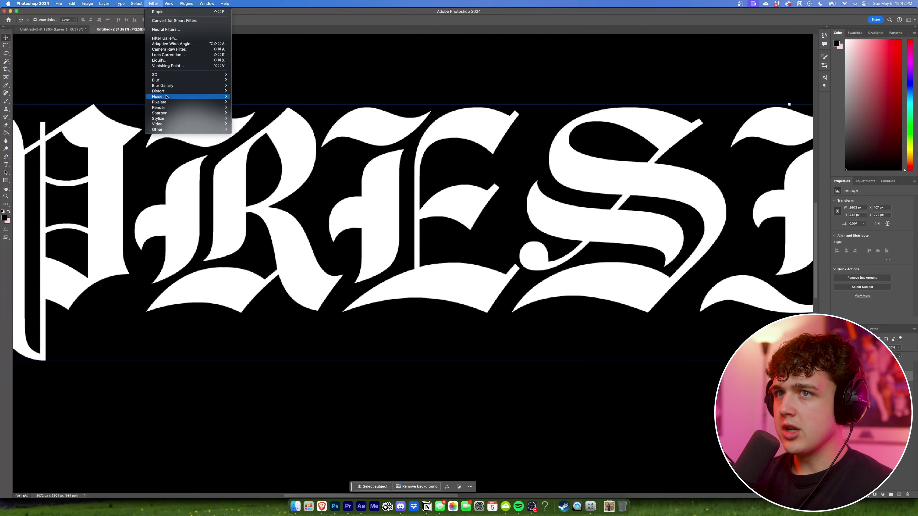
mouse_move(169, 93)
click(245, 108)
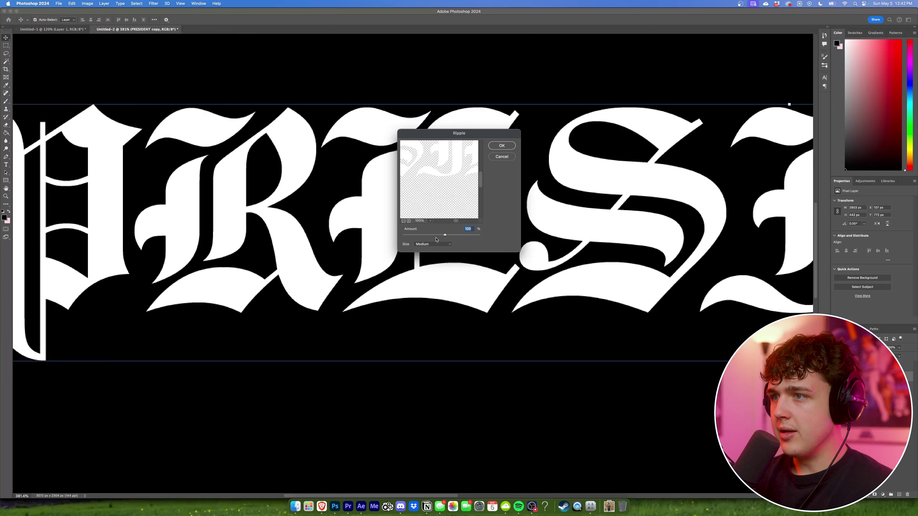
click(430, 244)
click(435, 237)
click(439, 242)
click(443, 256)
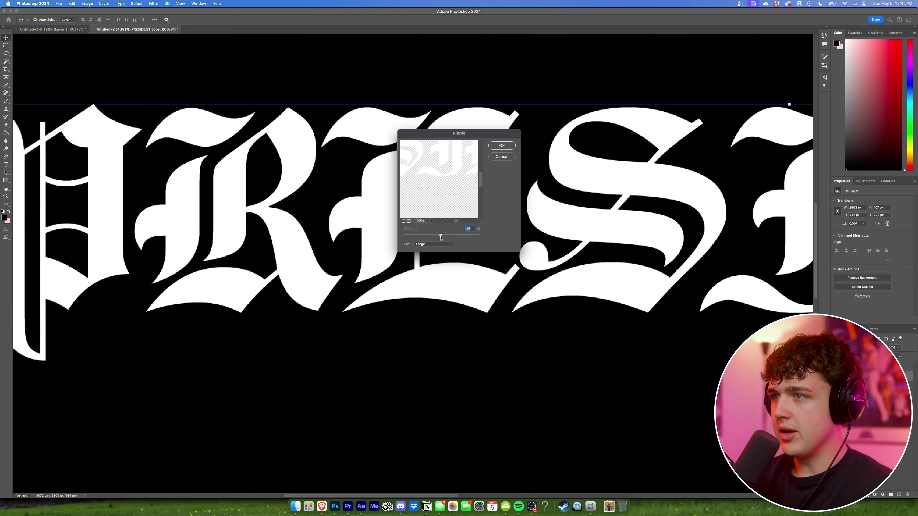
click(503, 146)
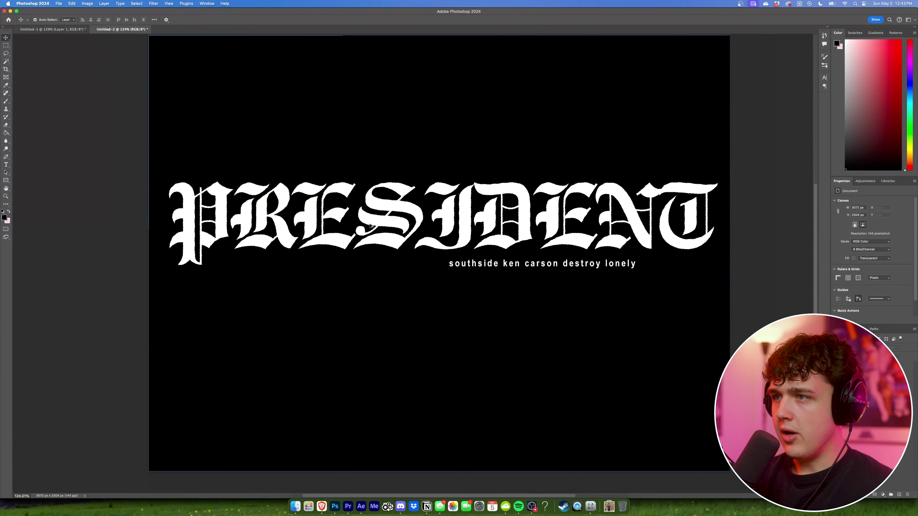
Roughen the title's edges with the Displace filter at horizontal and vertical scale 10, using a displacement map file.
scroll(616, 204, up, 4)
scroll(576, 183, down, 2)
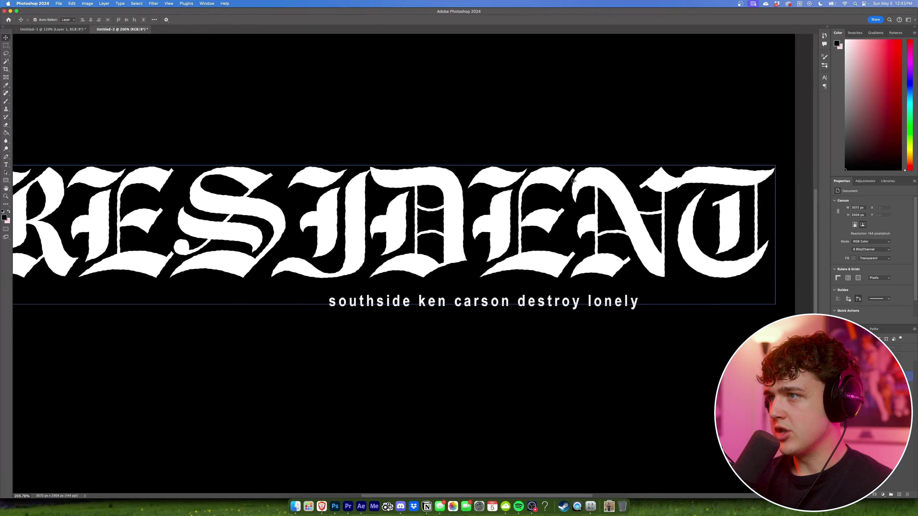
scroll(541, 163, up, 6)
scroll(528, 165, down, 7)
scroll(526, 165, down, 3)
scroll(525, 165, up, 3)
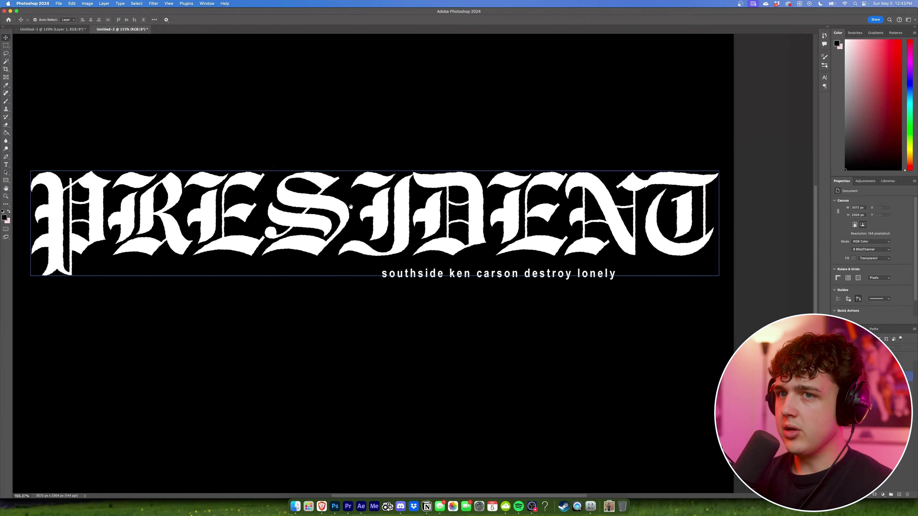
click(154, 3)
mouse_move(202, 91)
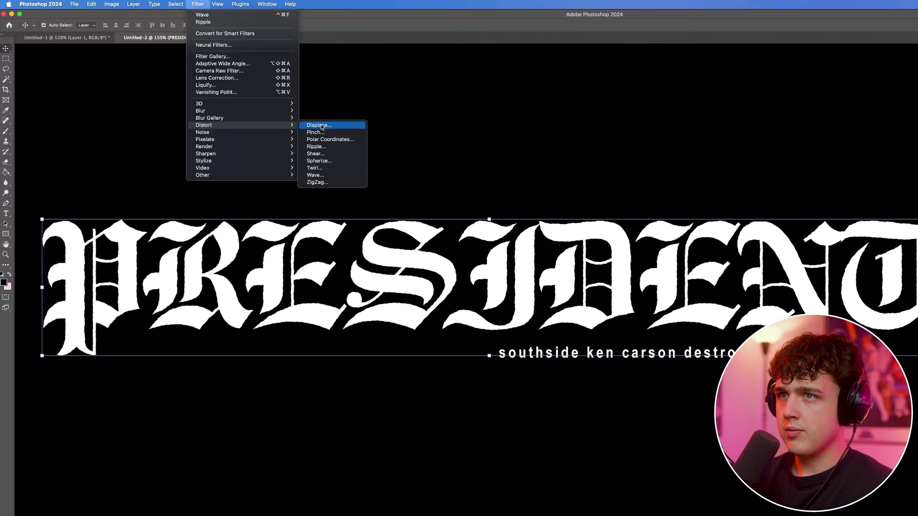
click(247, 91)
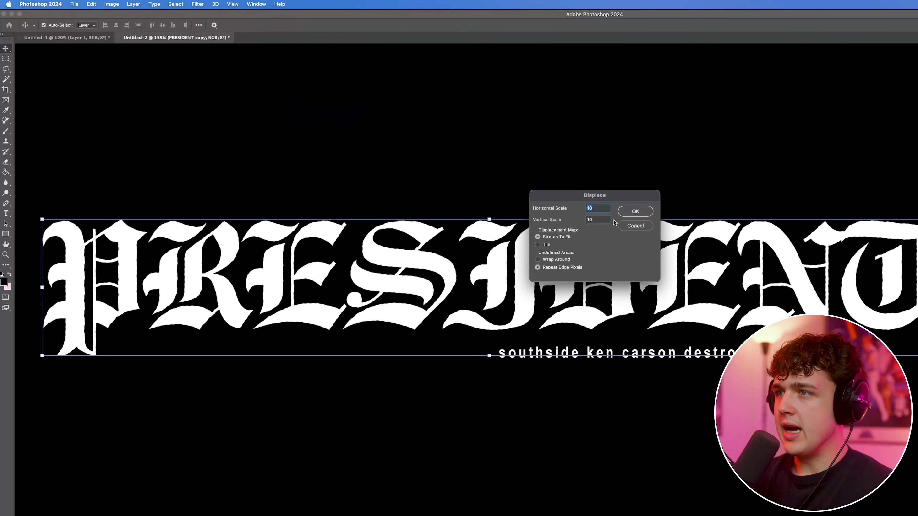
click(635, 211)
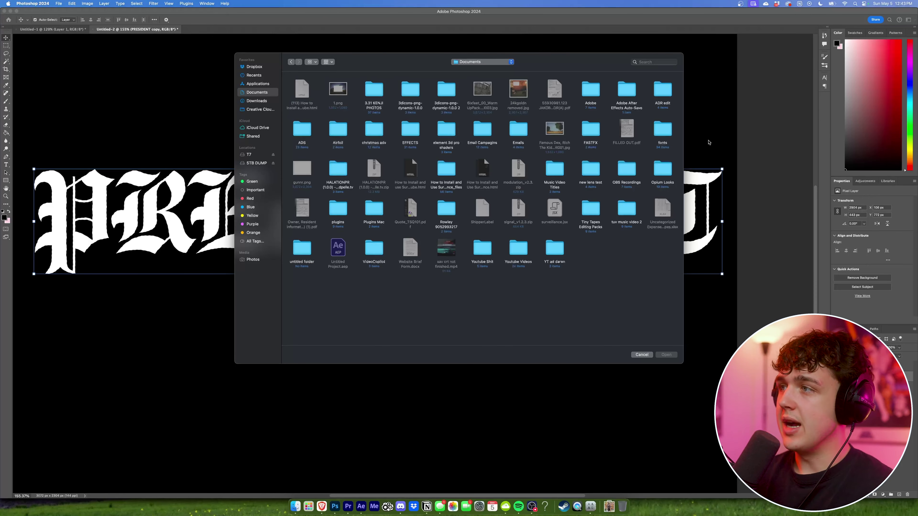
double_click(446, 132)
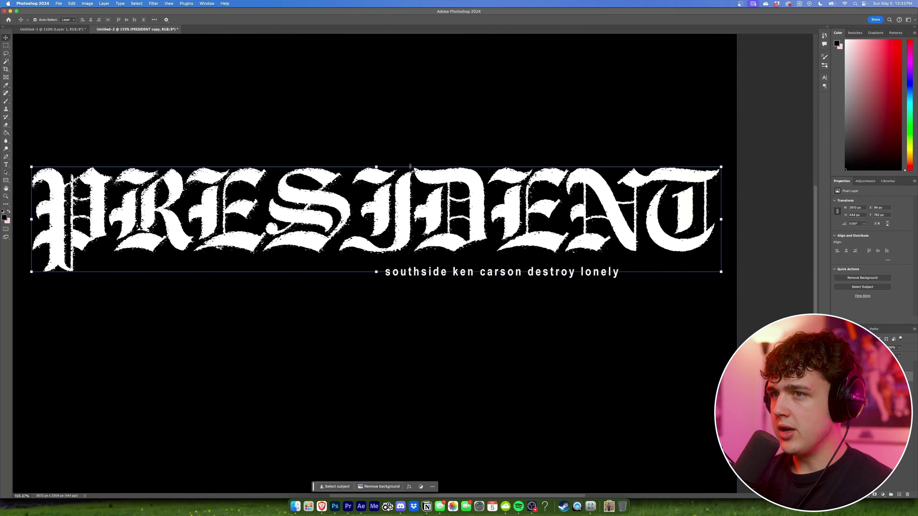
scroll(400, 156, down, 1)
click(44, 48)
scroll(222, 109, down, 5)
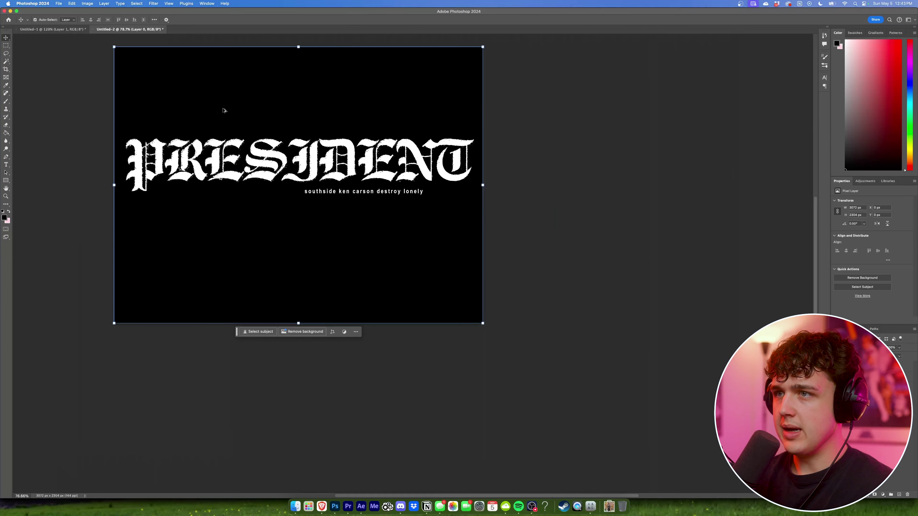
drag(298, 322, 299, 325)
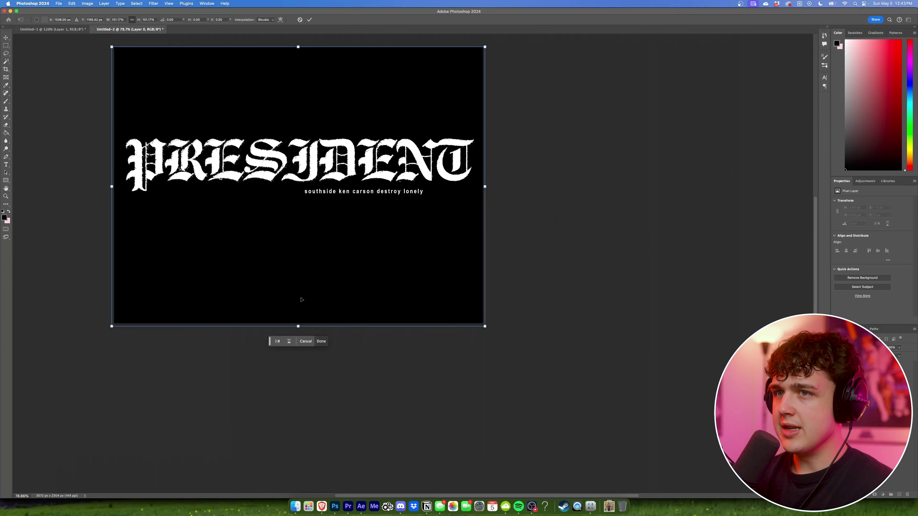
key(super+z)
key(Escape)
click(16, 40)
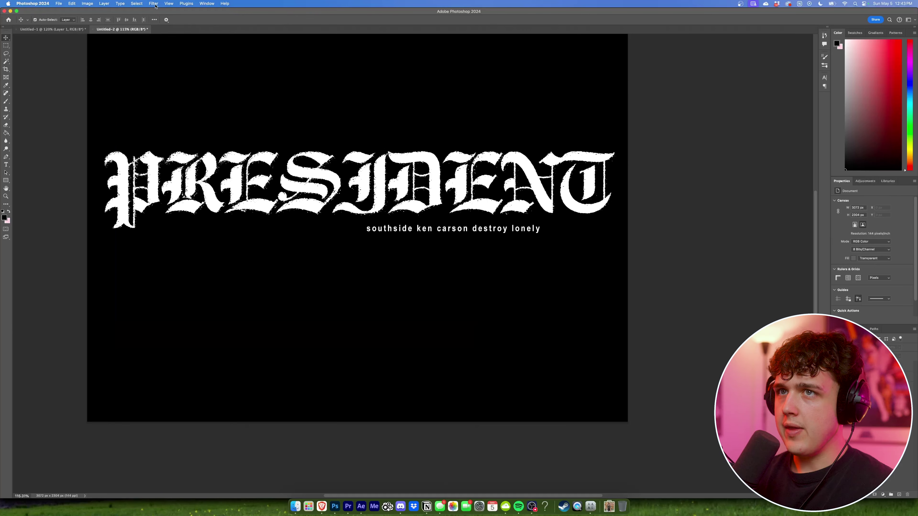
Soften the displaced PRESIDENT title with a Gaussian Blur of 0.1 pixel radius.
click(153, 4)
key(Escape)
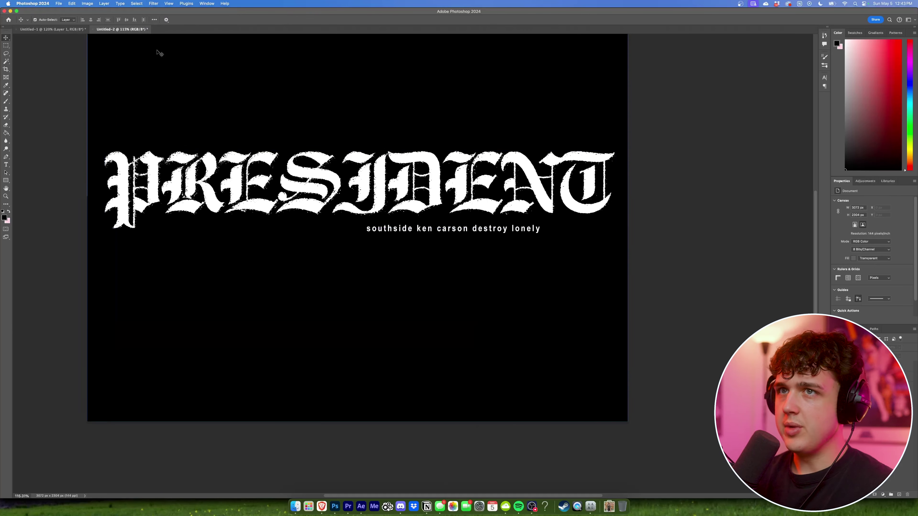
click(152, 4)
mouse_move(156, 90)
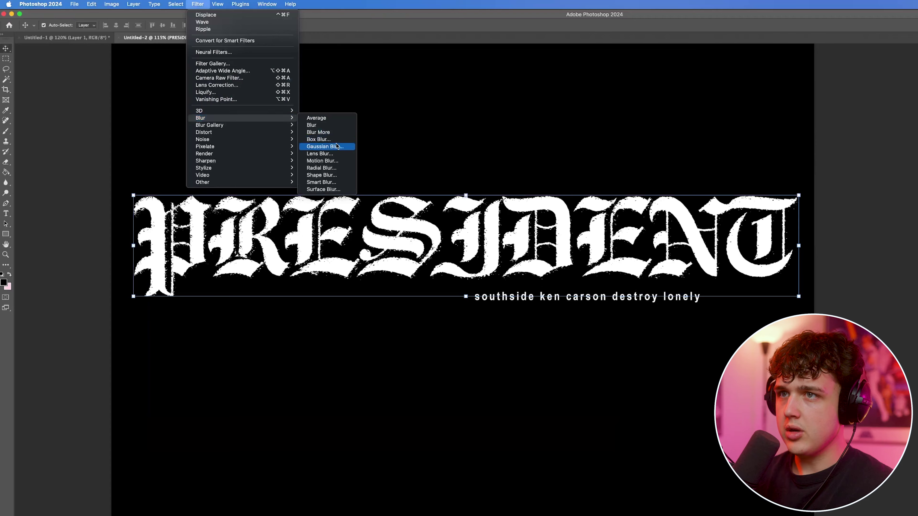
click(249, 113)
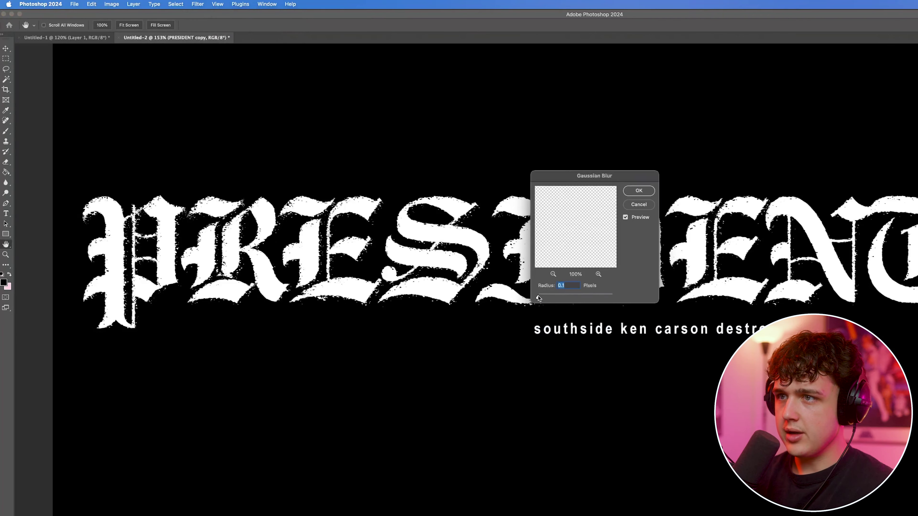
click(638, 190)
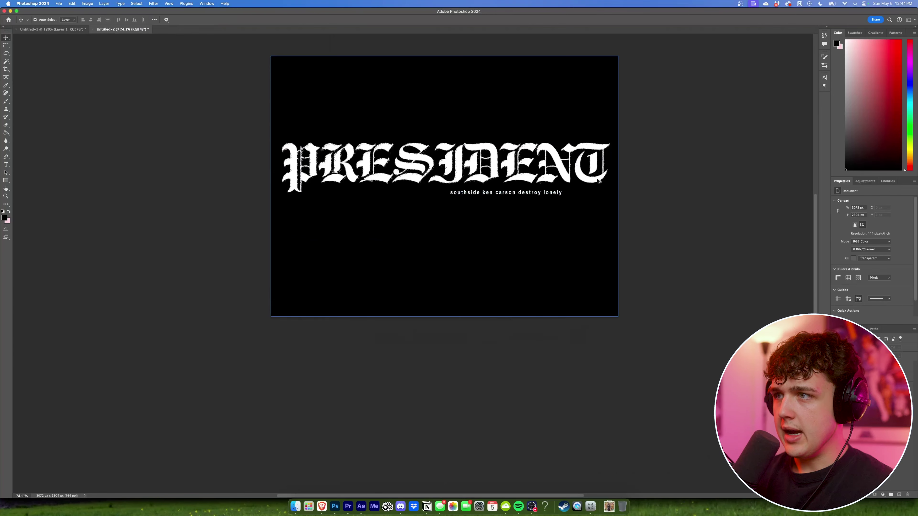
Hide the black background layer to make the title card transparent, and save it as a new file.
key(ctrl+0)
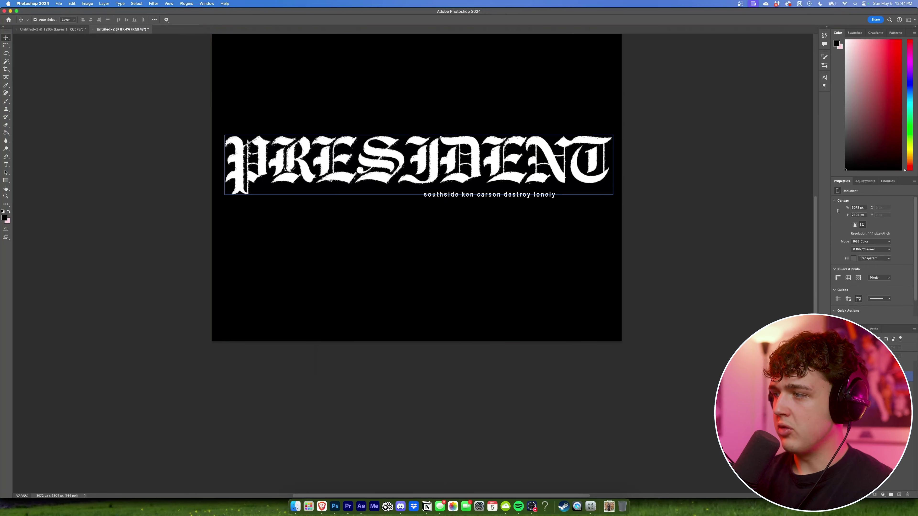
key(ctrl+t)
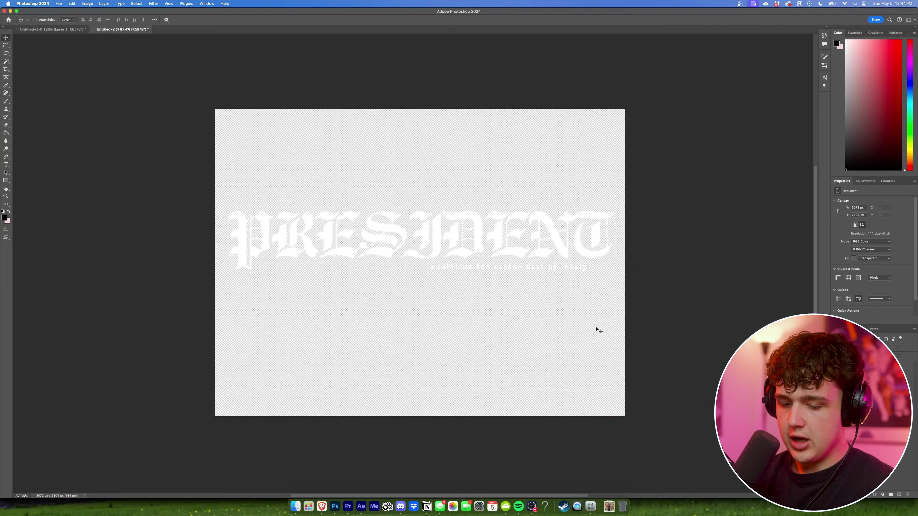
key(super+shift+s)
click(447, 278)
click(446, 379)
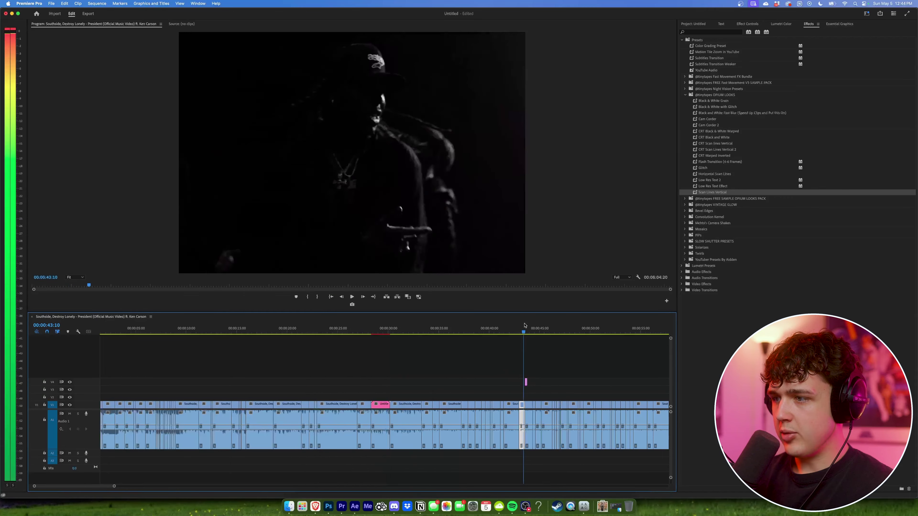
Switch to Premiere Pro, open the effect settings of the PRESIDENT title clip, and play it over the footage.
click(524, 384)
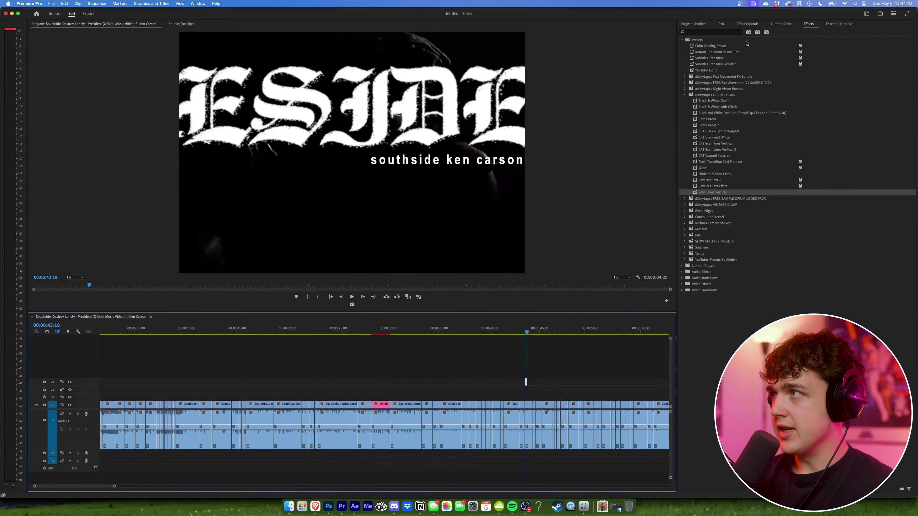
click(745, 24)
key(space)
drag(529, 330, 525, 330)
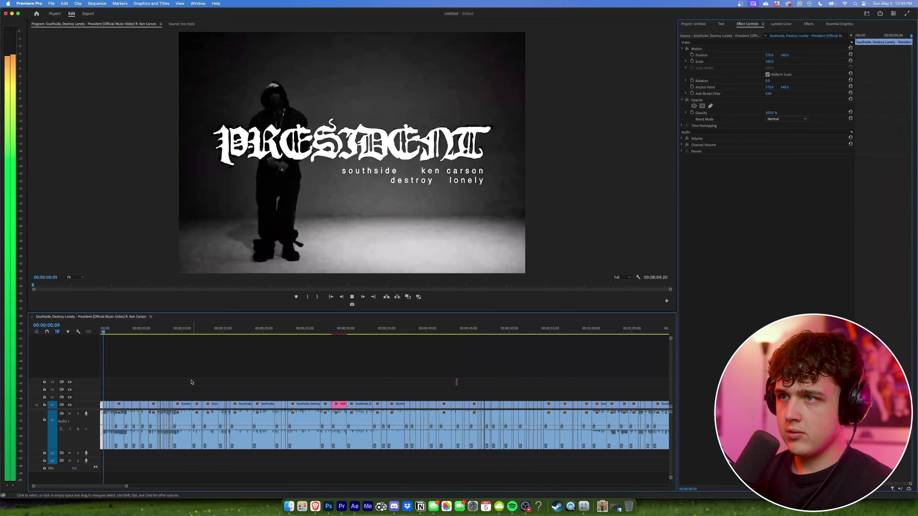
Play the opening of the official music video in an enlarged preview to examine its title card and following shots.
key(=)
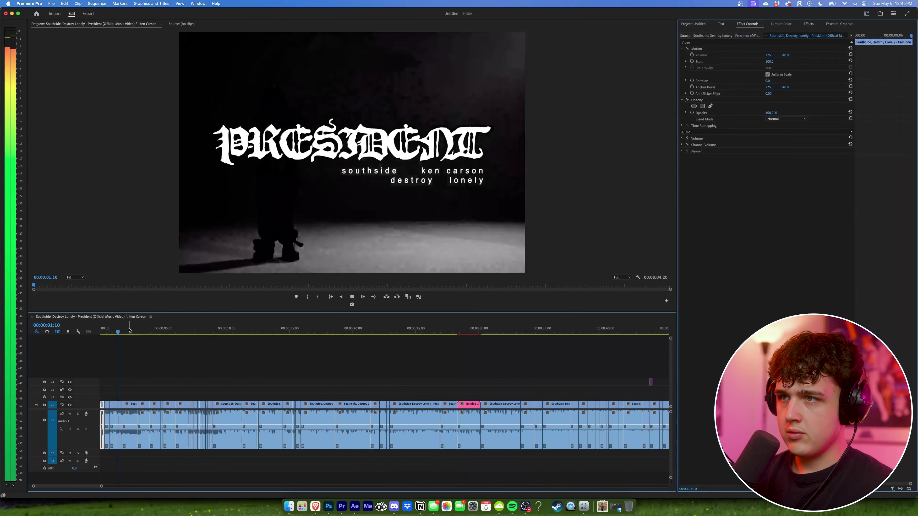
key(grave)
key(space)
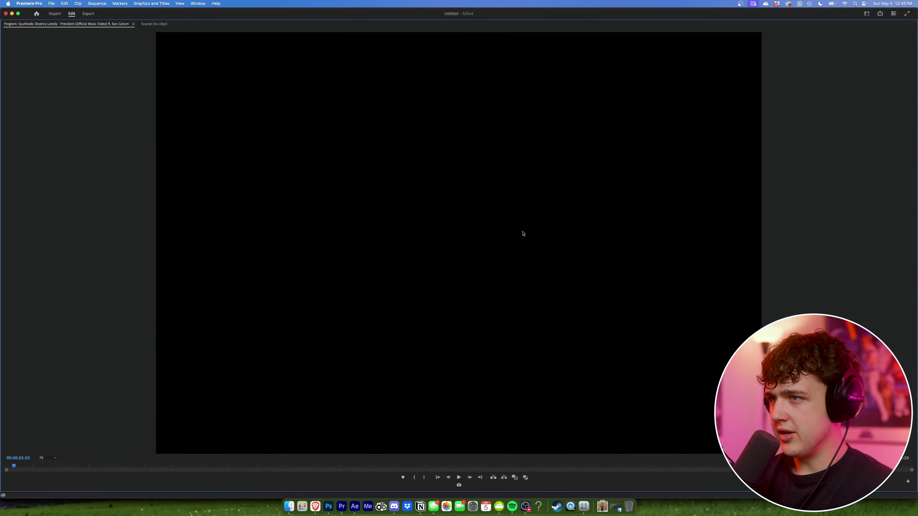
key(space)
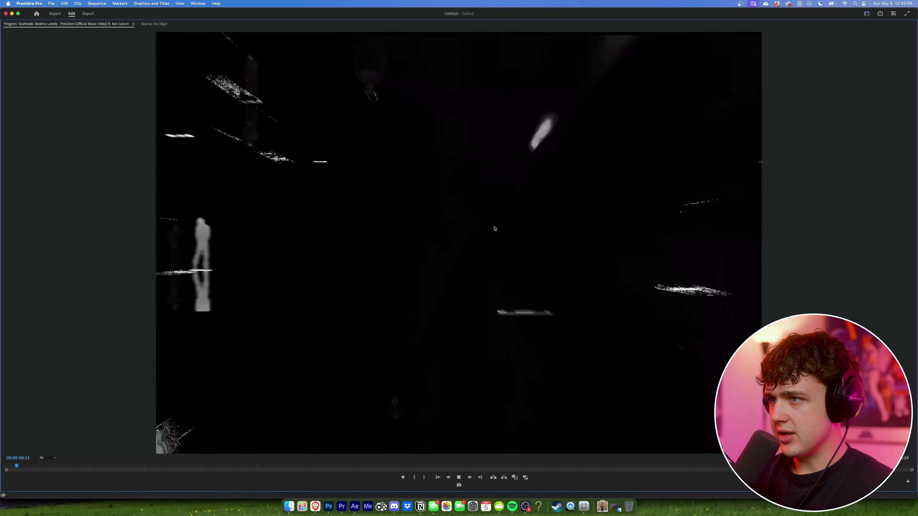
Stop the enlarged playback, locate the silhouette group shot near 00:00:08:19, and apply the OPIUM LOOKS Glitch preset to it.
key(grave)
key(space)
drag(326, 348, 376, 354)
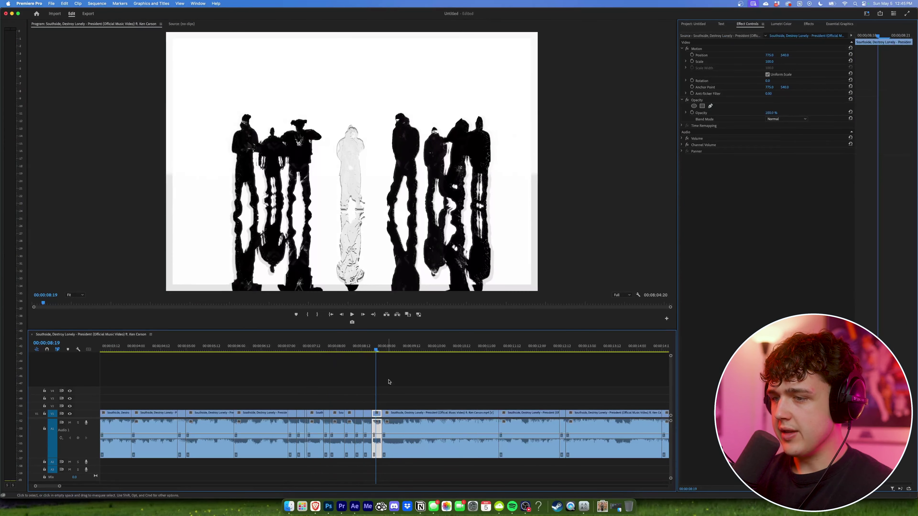
click(809, 23)
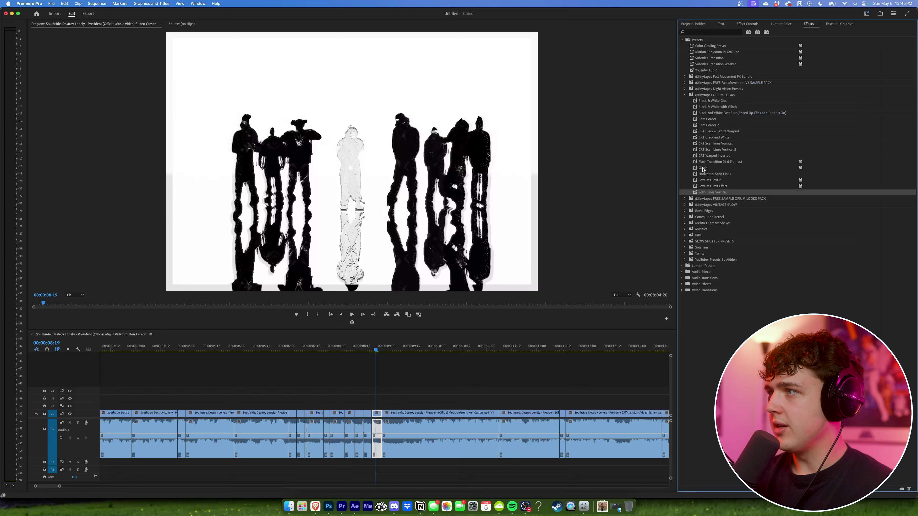
drag(702, 168, 376, 414)
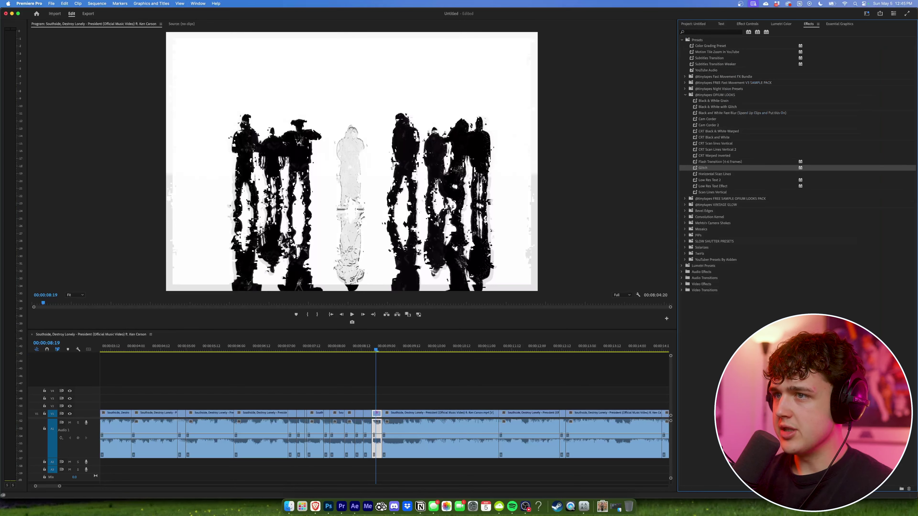
Switch to After Effects, try the Glitch preset on the Pusha T - Diet Coke footage, scrub through it, and undo.
click(355, 506)
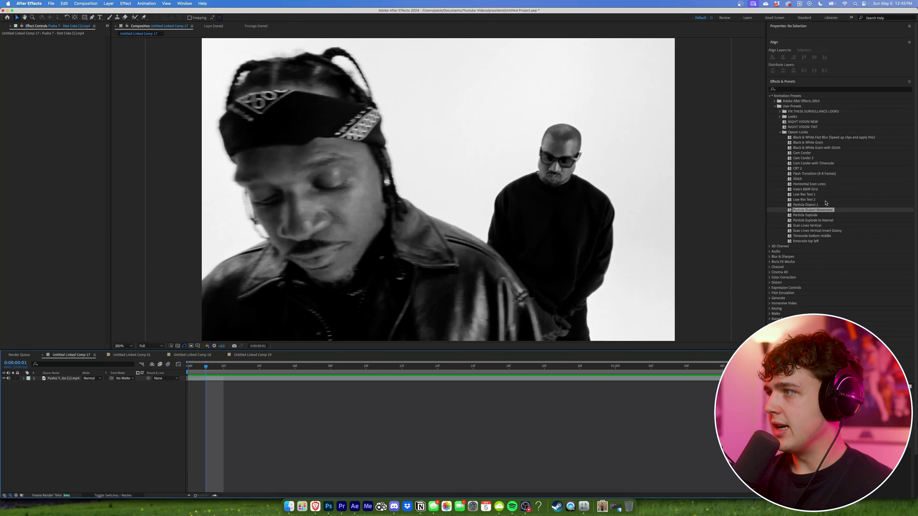
drag(798, 178, 607, 318)
click(402, 368)
drag(401, 367, 580, 368)
key(super+z)
Switch to Premiere Pro and set the Lil Durk Same Side clip's Lumetri saturation to 0 for black and white.
click(342, 506)
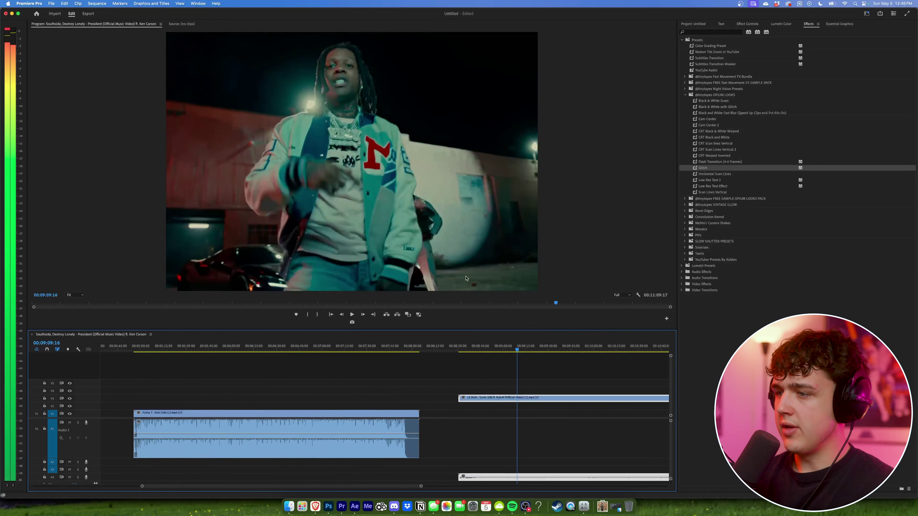
scroll(553, 368, up, 1)
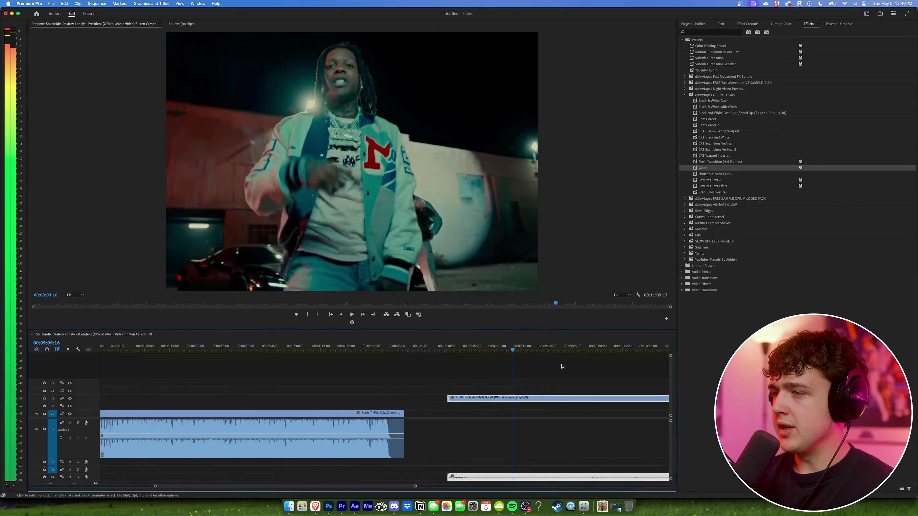
click(781, 24)
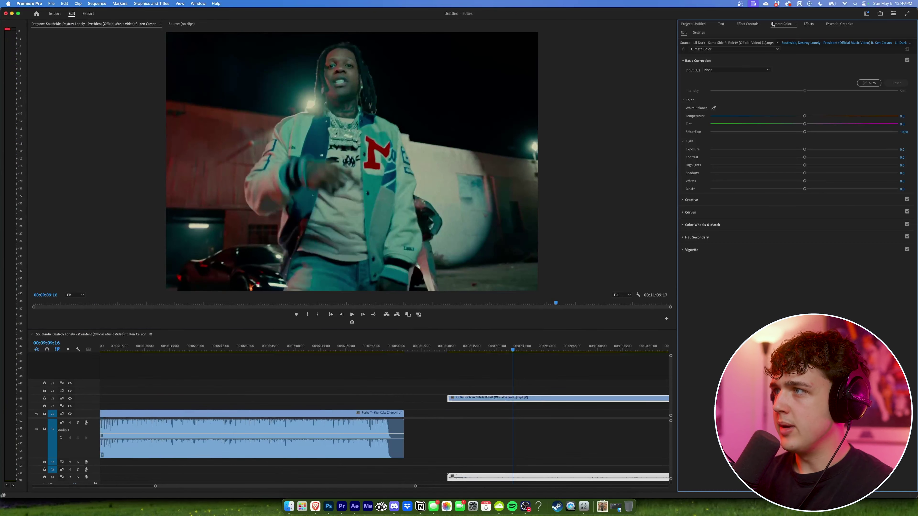
drag(720, 132, 672, 134)
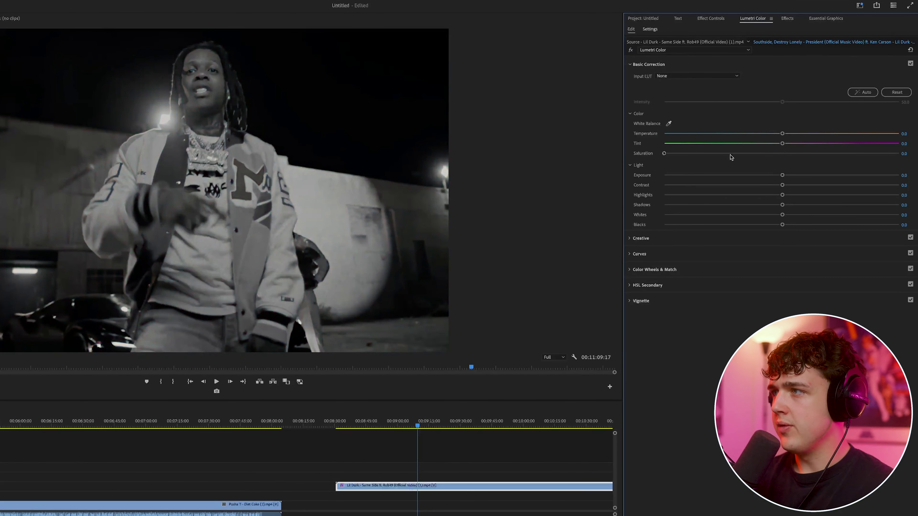
Set the Lil Durk clip's Lumetri contrast to 51, shadows to 31.5 and whites to -48.7.
drag(782, 185, 827, 185)
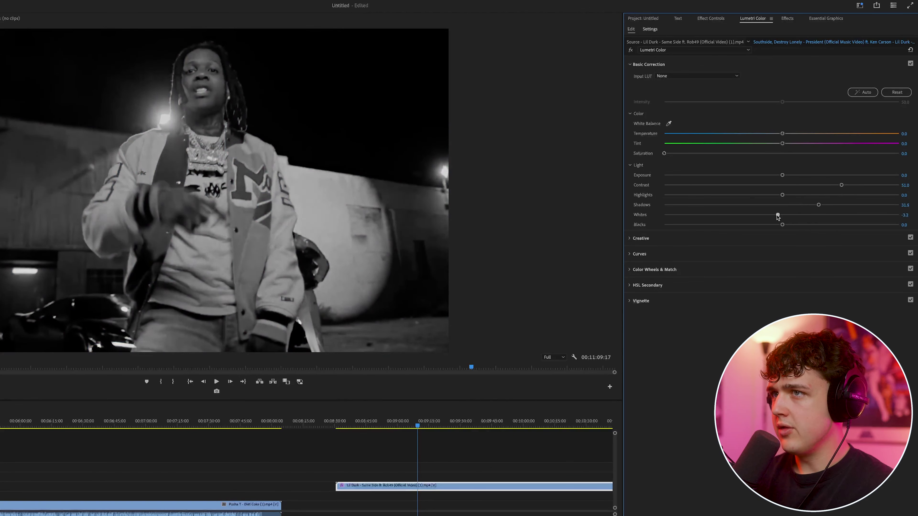
drag(778, 215, 724, 215)
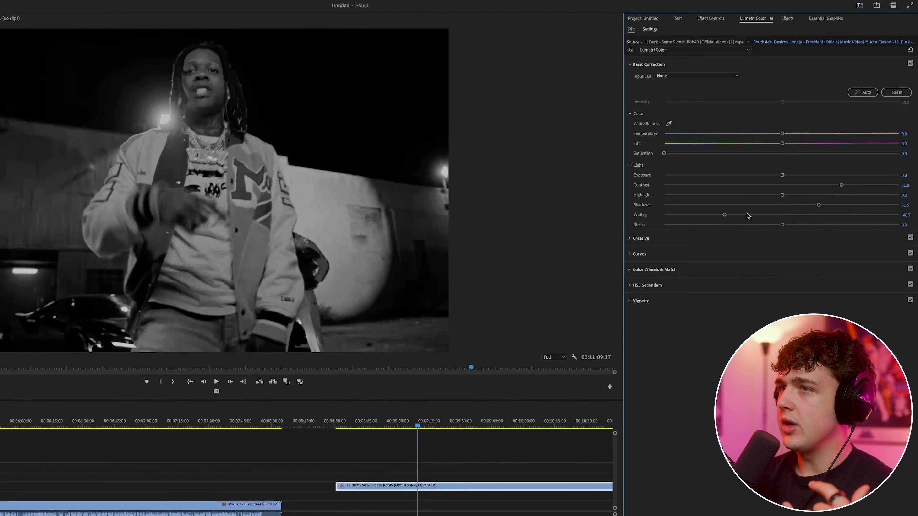
drag(747, 216, 836, 216)
key(ctrl+z)
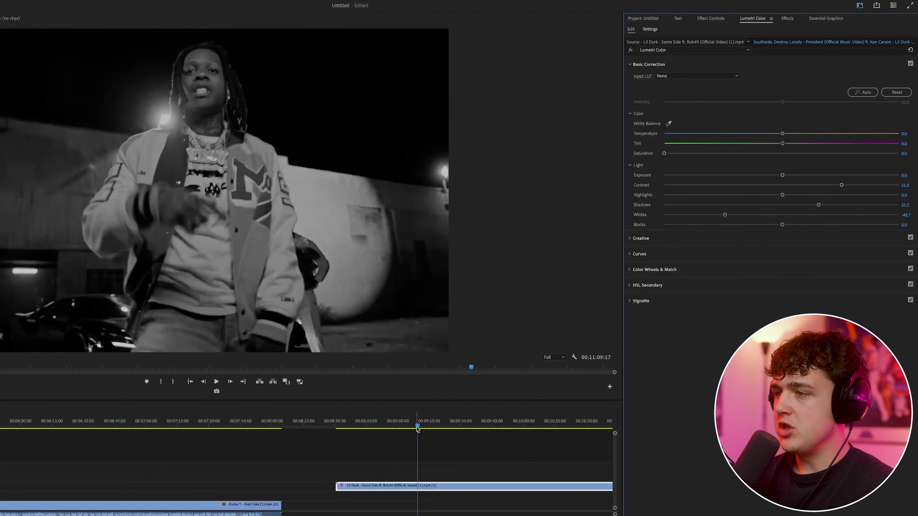
Find 500T Extra Grain.mov in the FILM LOOKS GRAIN folder in Finder and place it above the Lil Durk clip in Premiere Pro.
click(291, 506)
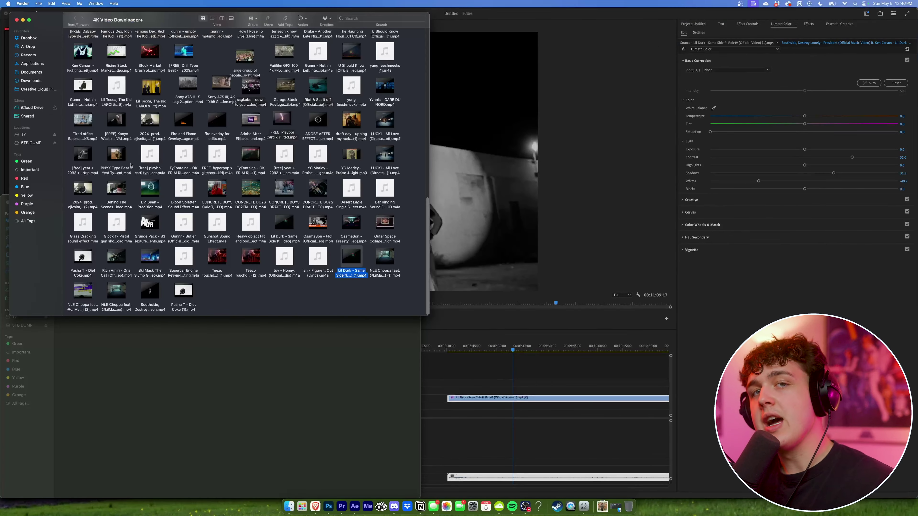
click(35, 73)
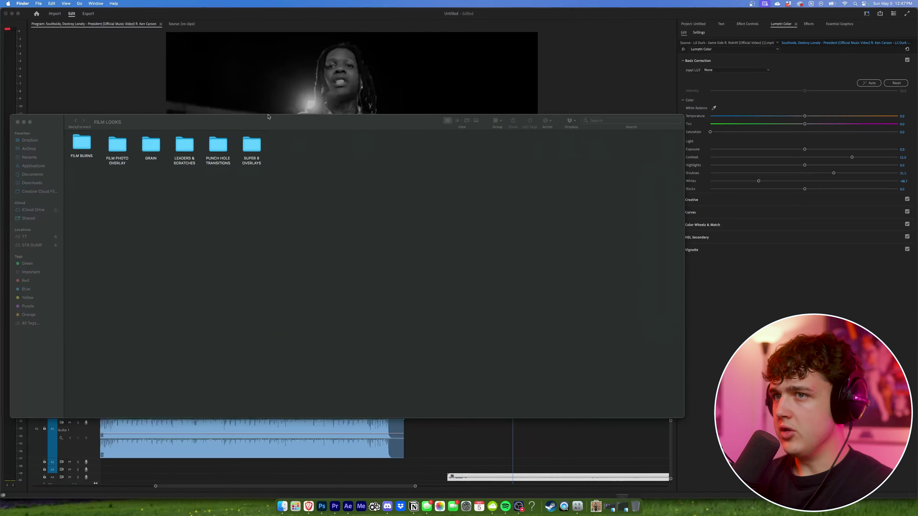
drag(268, 117, 278, 244)
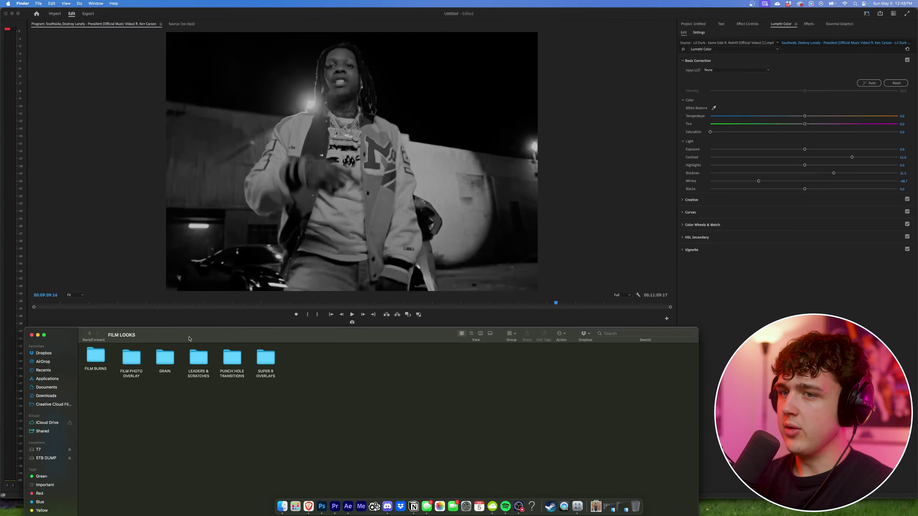
double_click(161, 356)
drag(338, 338, 180, 46)
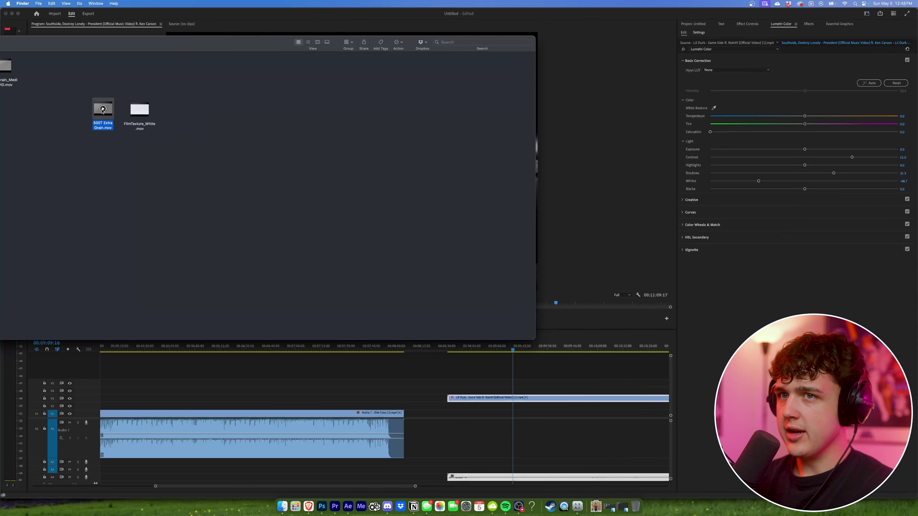
drag(102, 110, 451, 393)
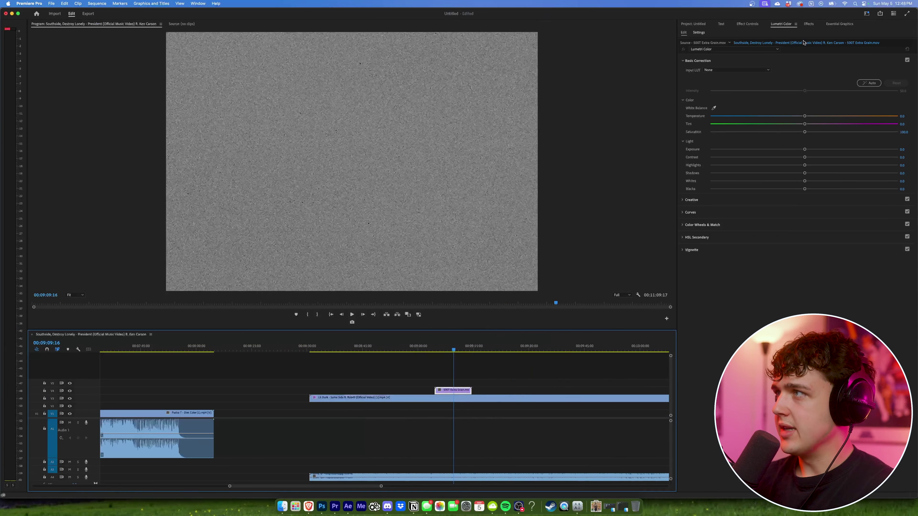
Set the grain clip's blend mode to Overlay, scale it down to about 50, and preview it over the footage.
click(749, 24)
click(786, 119)
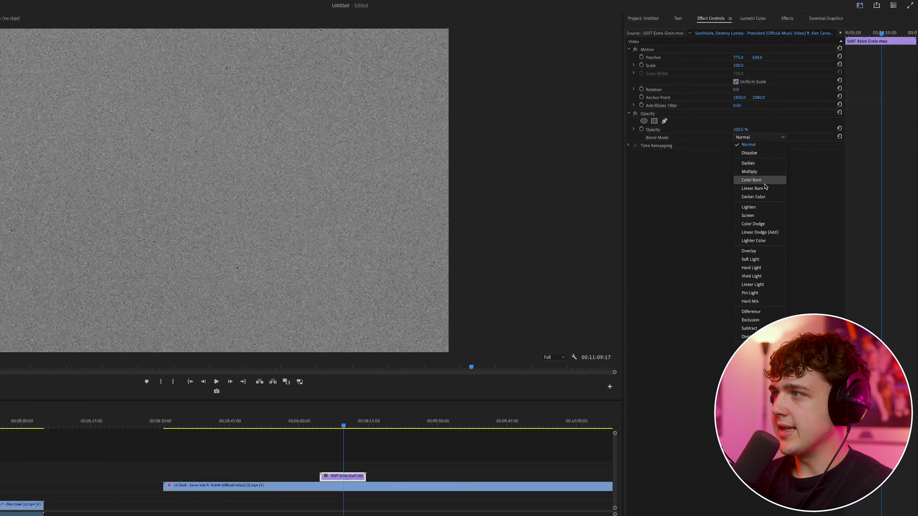
click(748, 250)
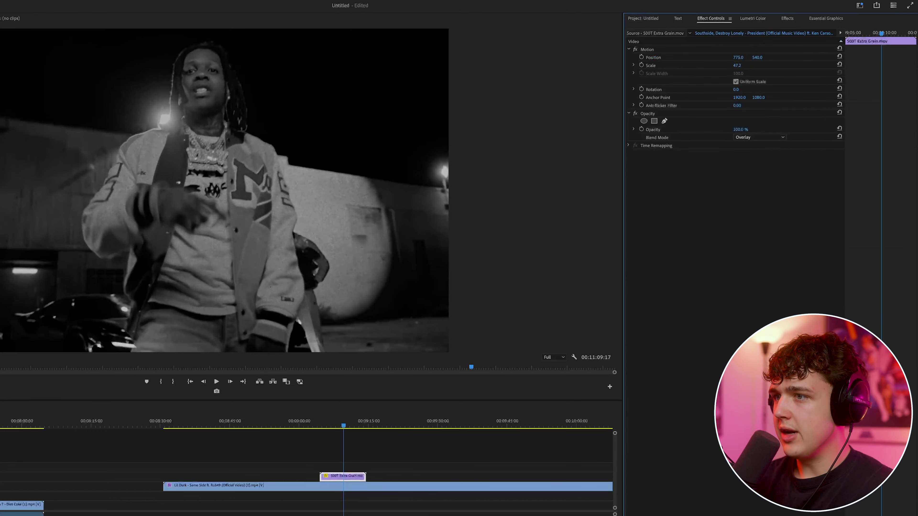
key(space)
drag(358, 423, 331, 422)
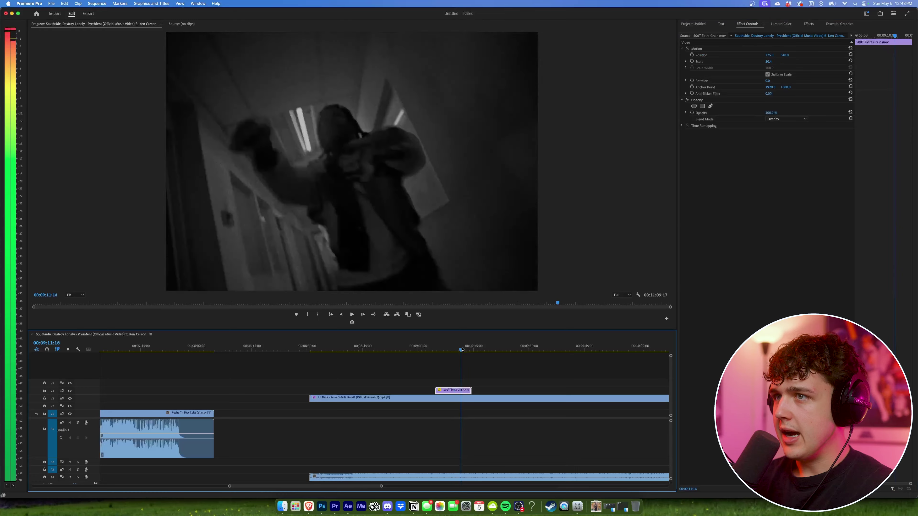
drag(444, 348, 445, 349)
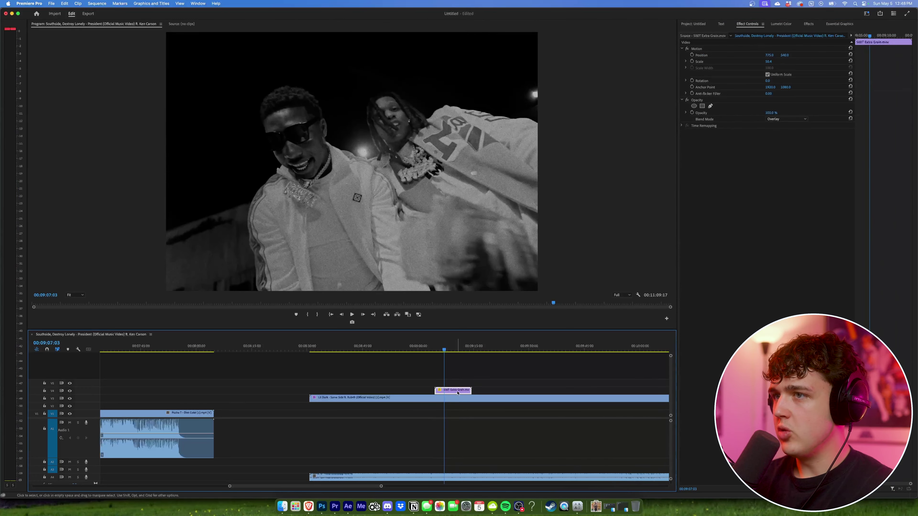
Try a Lumetri exposure of 0.9 on the Lil Durk clip, reset it to 0, and lower the contrast slightly.
click(457, 396)
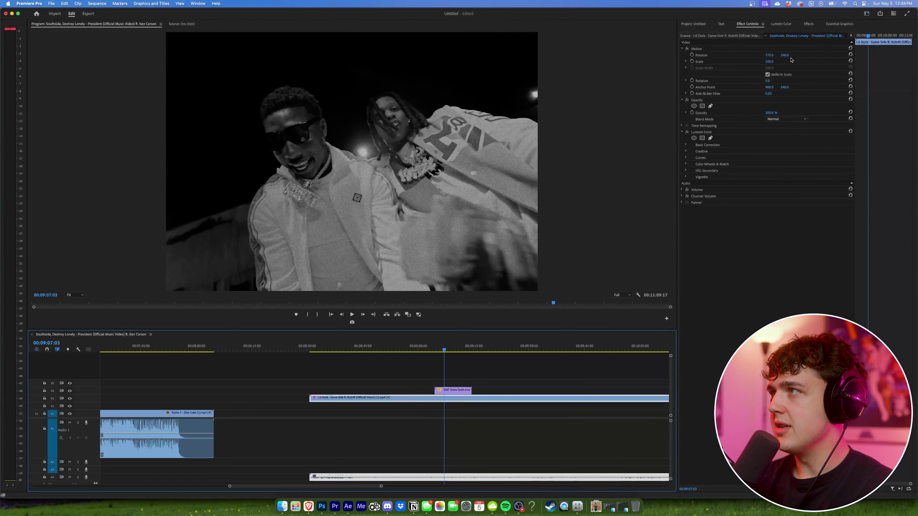
click(781, 23)
drag(805, 149, 821, 151)
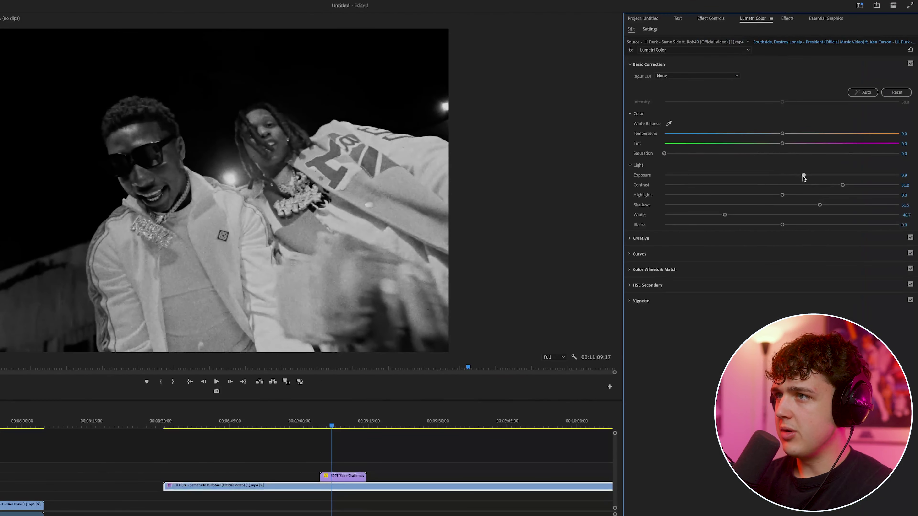
double_click(803, 175)
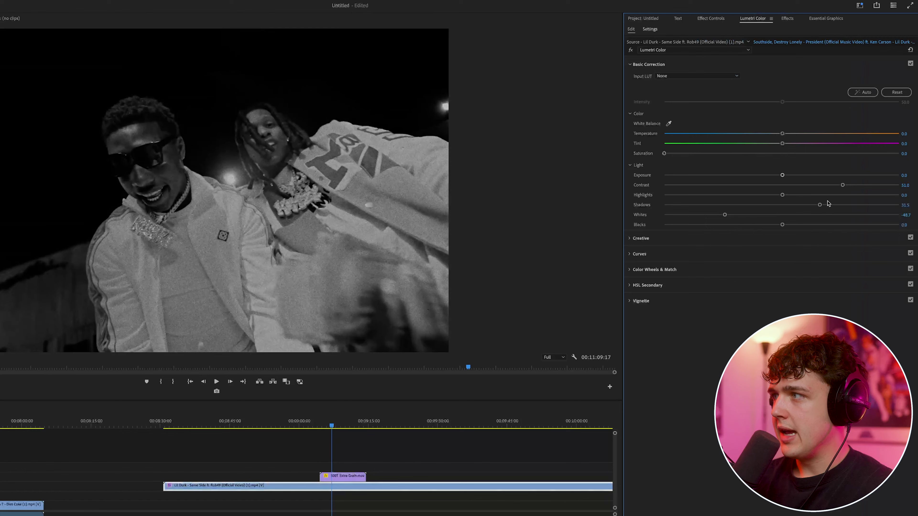
drag(841, 185, 832, 186)
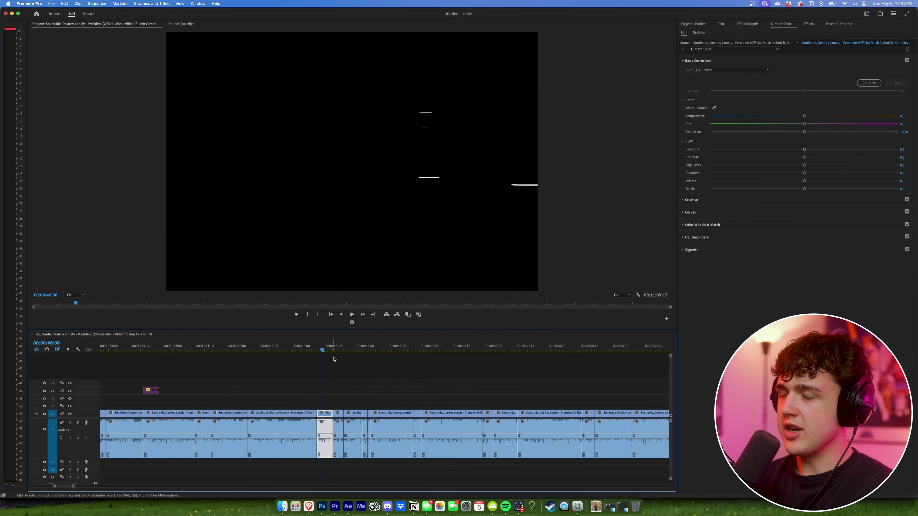
Find the shot of three performers near 00:00:48 in the music video and export it as a JPEG frame imported into the project.
key(space)
drag(320, 346, 438, 353)
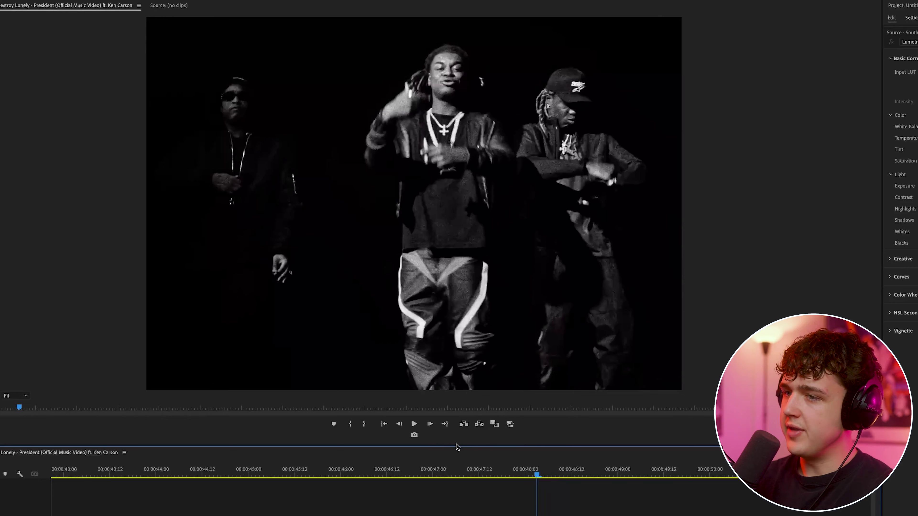
click(414, 435)
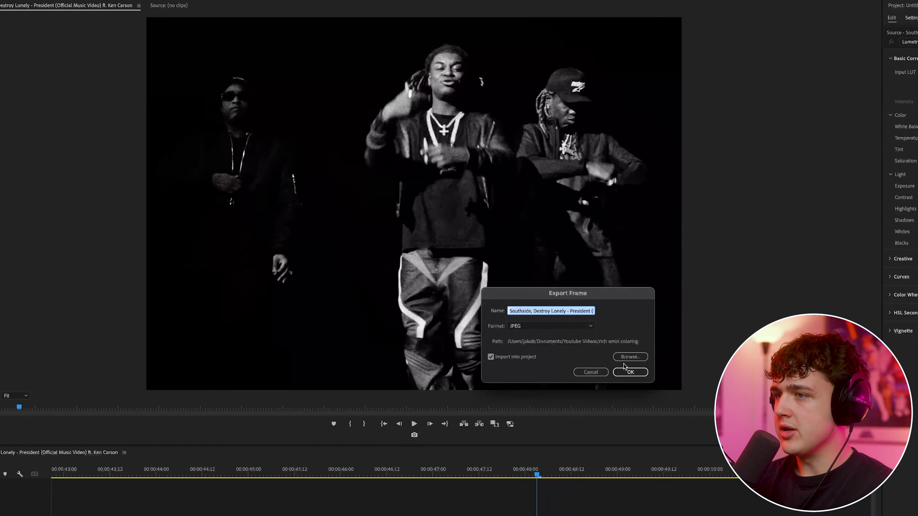
click(637, 373)
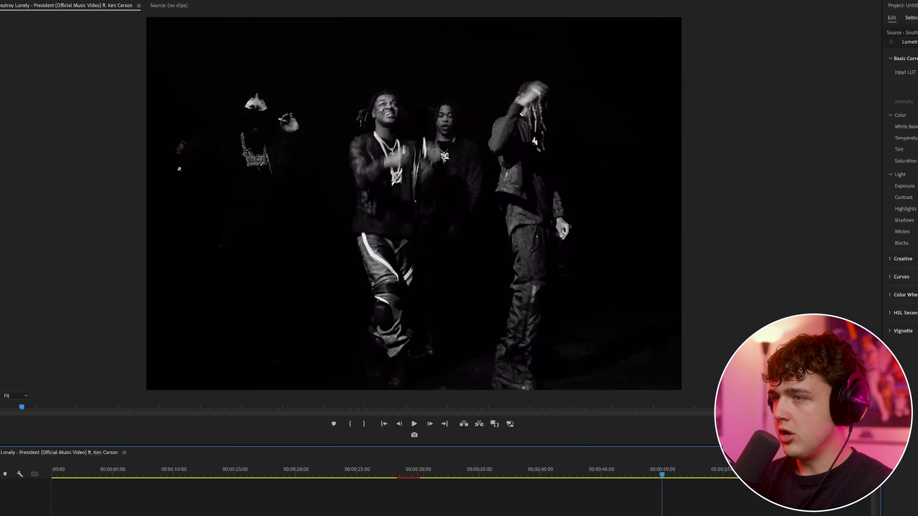
Export three more JPEG frames into the project: the raised-hands close-up, the inverted hooded face, and the inverted performer wearing a cross.
drag(662, 474, 214, 479)
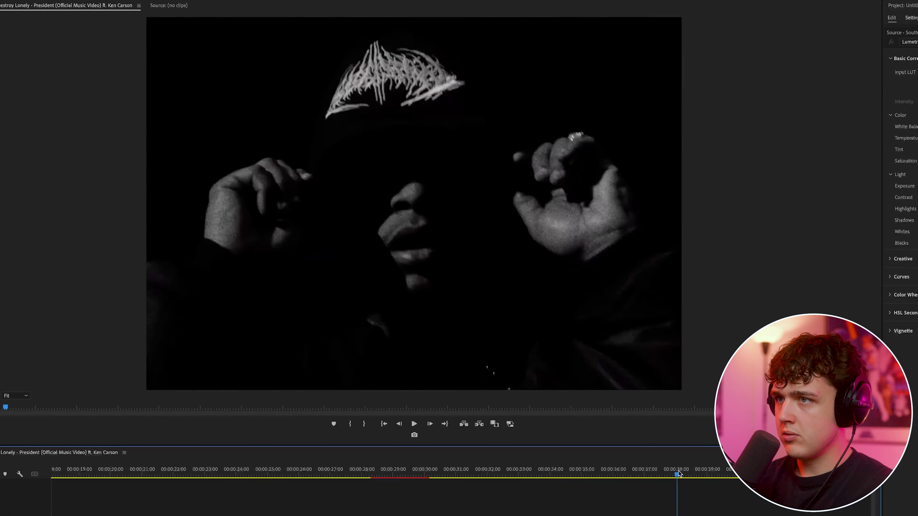
drag(679, 474, 675, 475)
click(415, 435)
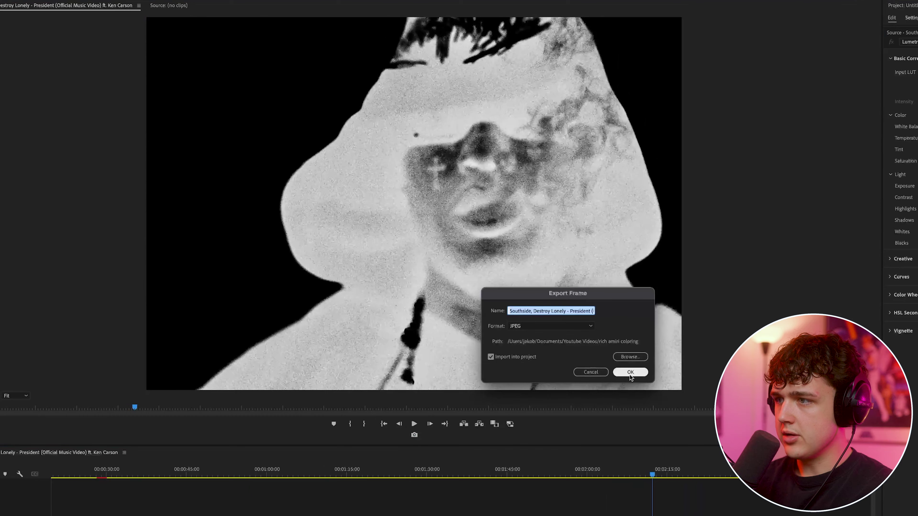
click(629, 372)
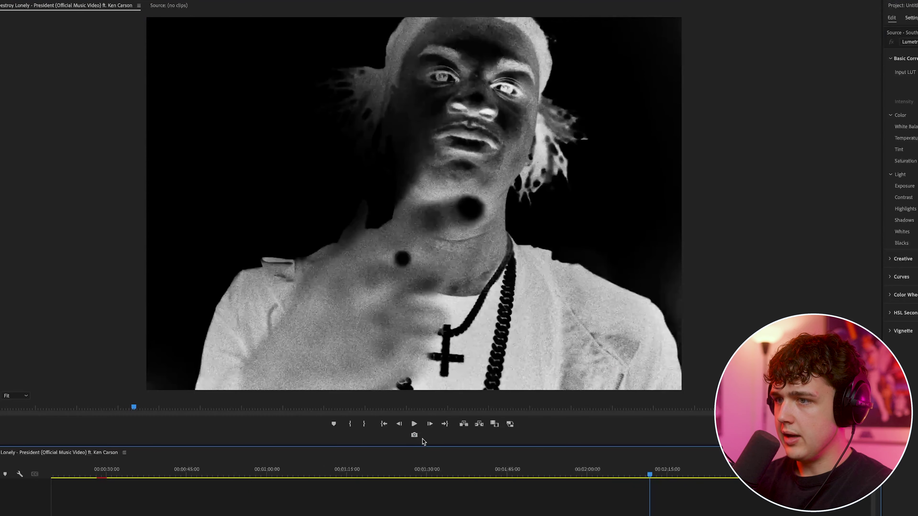
key(shift+e)
click(625, 374)
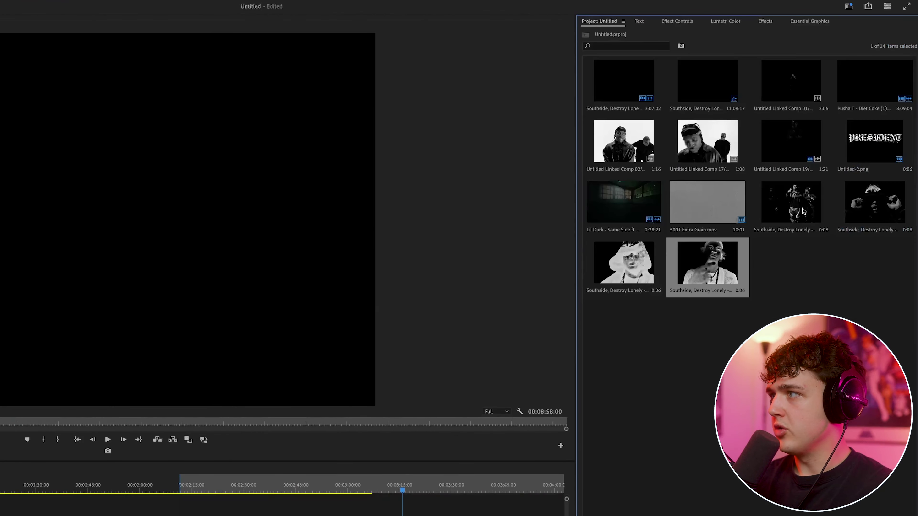
Place the four exported stills back to back at 00:03:16:02, past the end of the music video, and play them.
super+click(802, 212)
super+click(860, 209)
super+click(631, 267)
drag(632, 267, 556, 405)
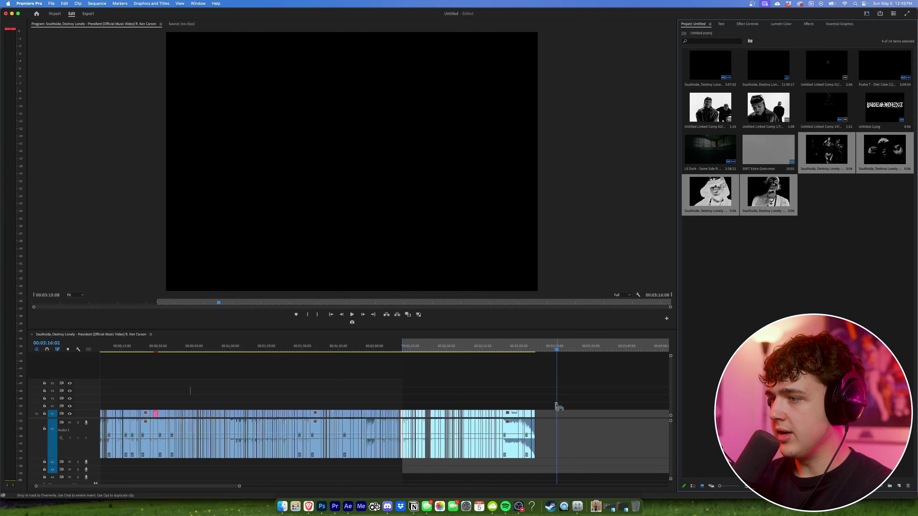
drag(556, 406, 557, 407)
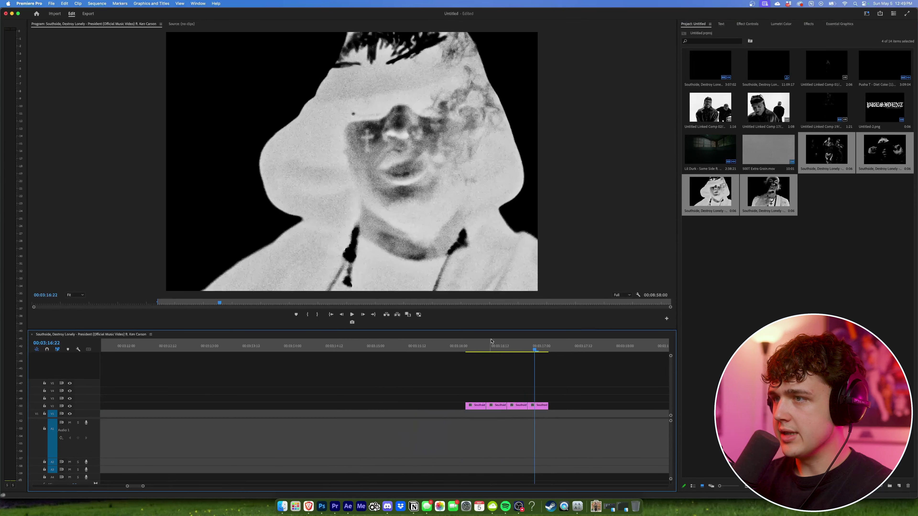
click(464, 347)
key(space)
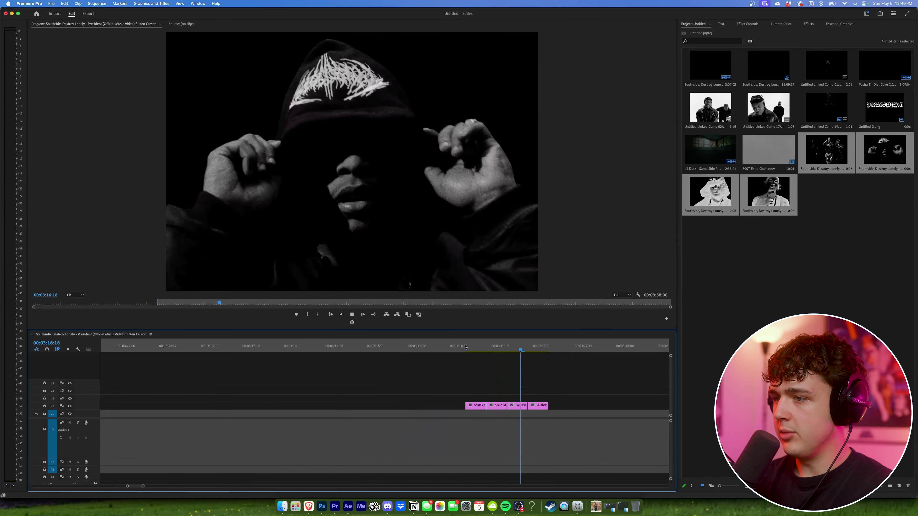
click(466, 347)
Move the four stills onto the track above the music video, starting at 00:02:59:16, and play them.
scroll(462, 379, down, 5)
drag(445, 398, 534, 409)
drag(469, 406, 417, 400)
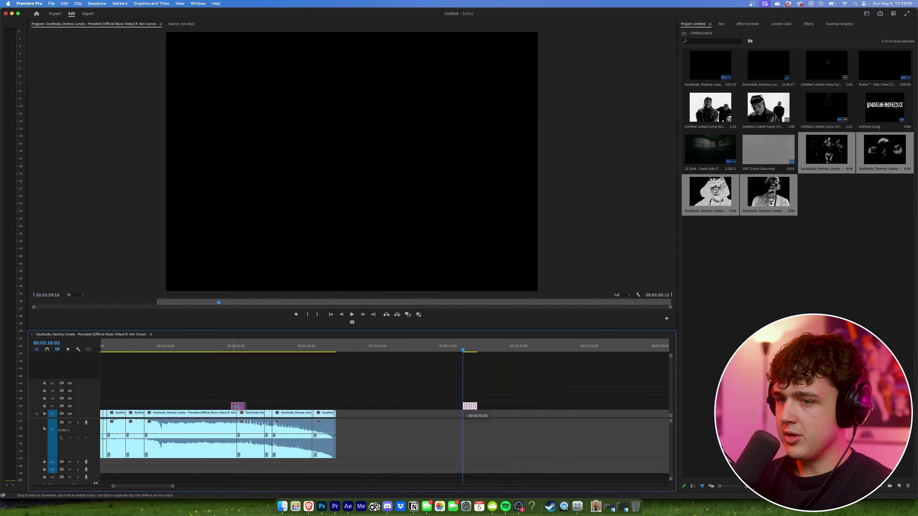
drag(237, 407, 237, 407)
click(230, 347)
key(space)
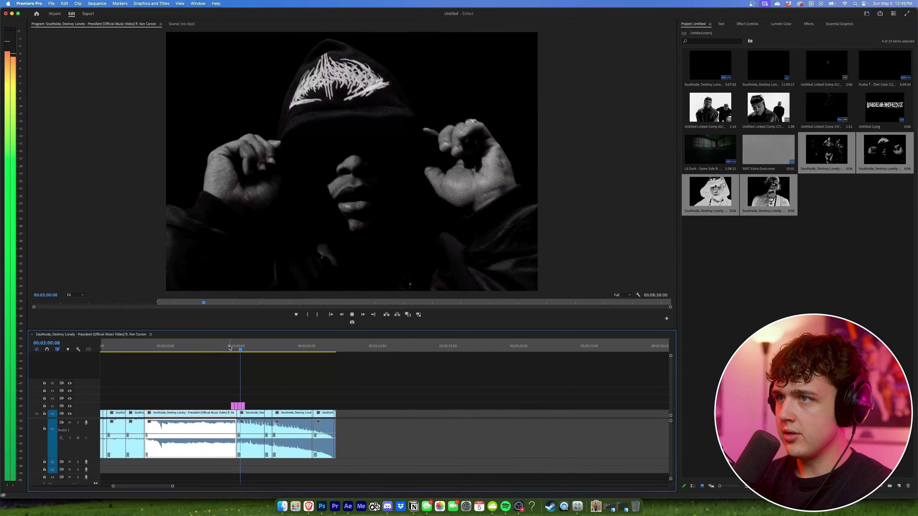
click(229, 348)
scroll(234, 348, up, 5)
click(196, 347)
scroll(243, 348, down, 2)
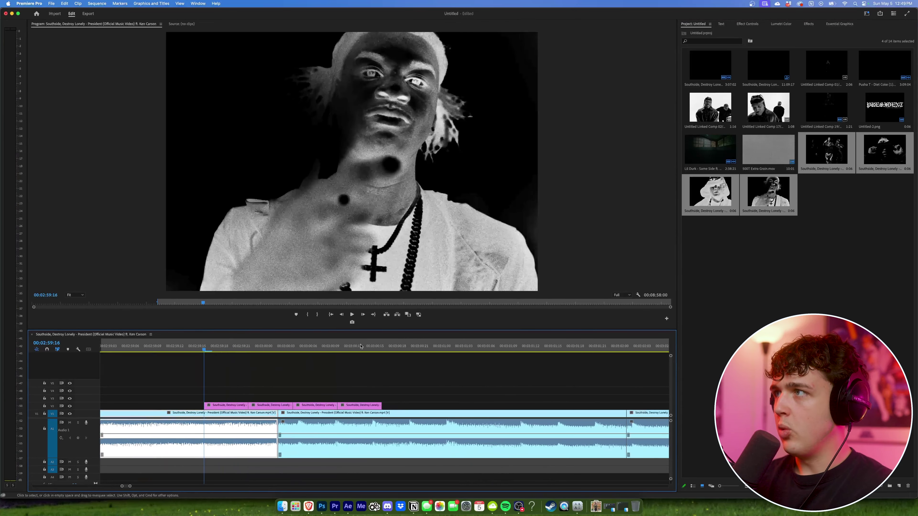
Create an adjustment layer with the default settings and centre it above the cut between the first two stills.
click(792, 232)
right_click(748, 256)
mouse_move(764, 284)
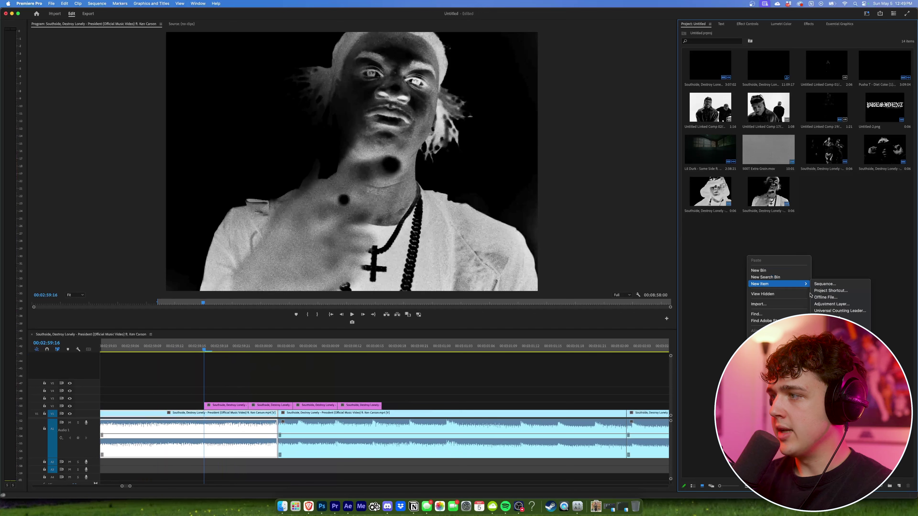
click(832, 304)
click(496, 277)
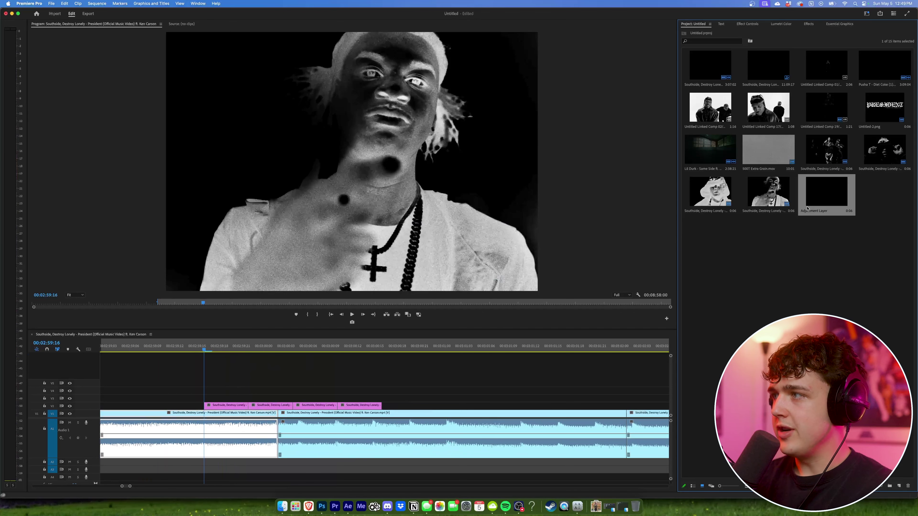
drag(827, 193, 245, 398)
Apply the Flash Transition (4-6 Frames) preset to the adjustment layer and scrub through the flash.
click(227, 347)
click(808, 24)
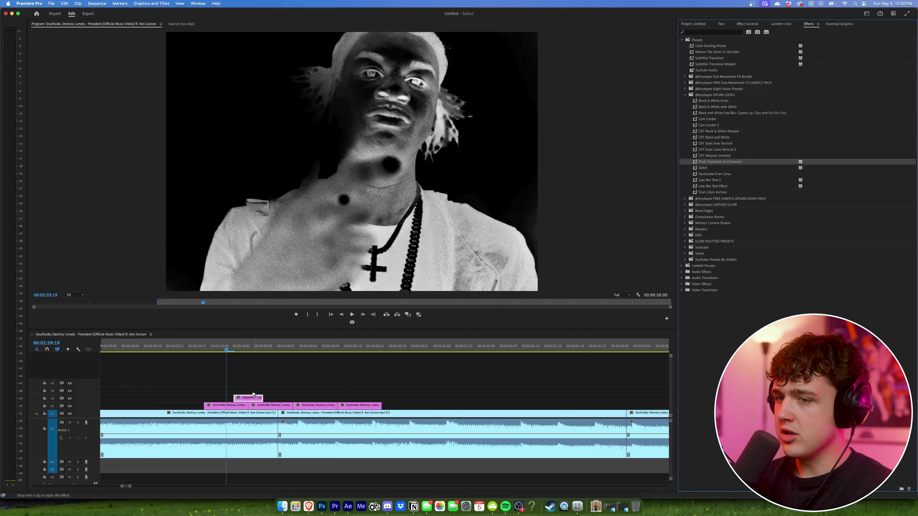
drag(232, 347, 253, 358)
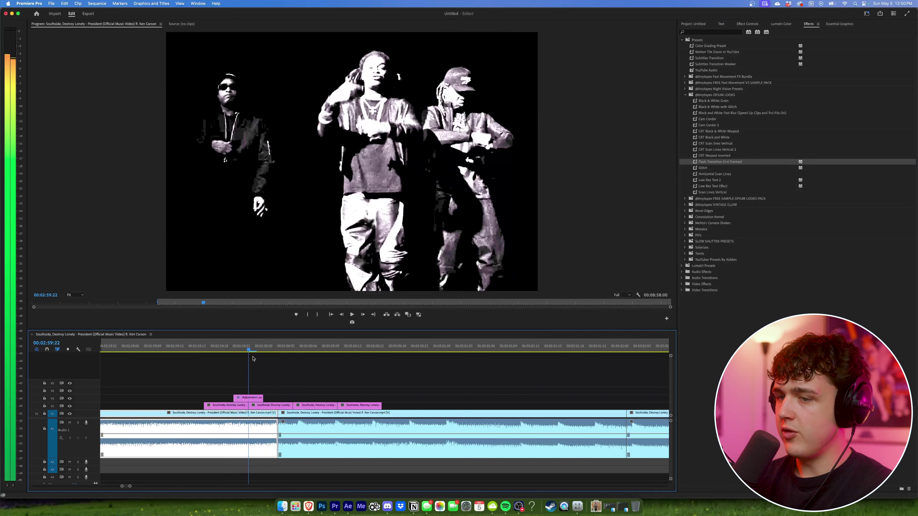
Examine the Brightness & Contrast keyframes on the flash adjustment layer frame by frame.
click(251, 398)
click(749, 24)
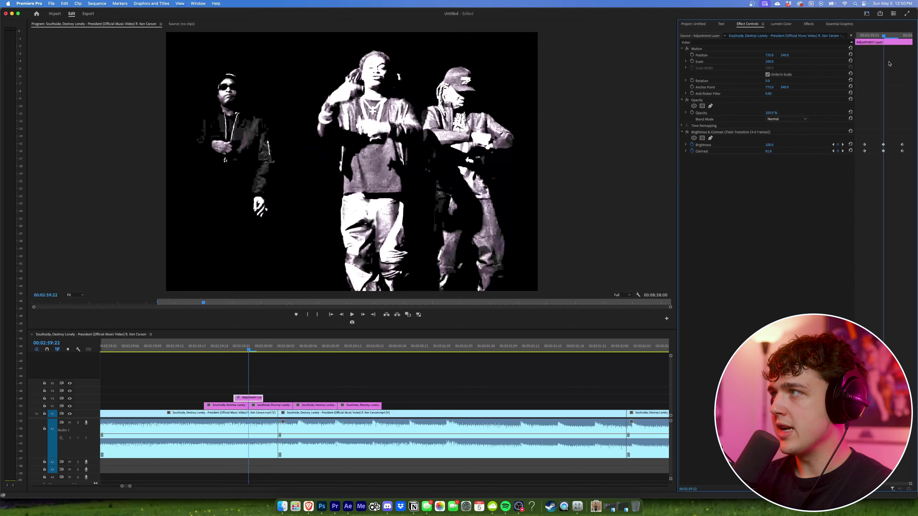
key(Left)
key(Left)
key(Right)
key(Right)
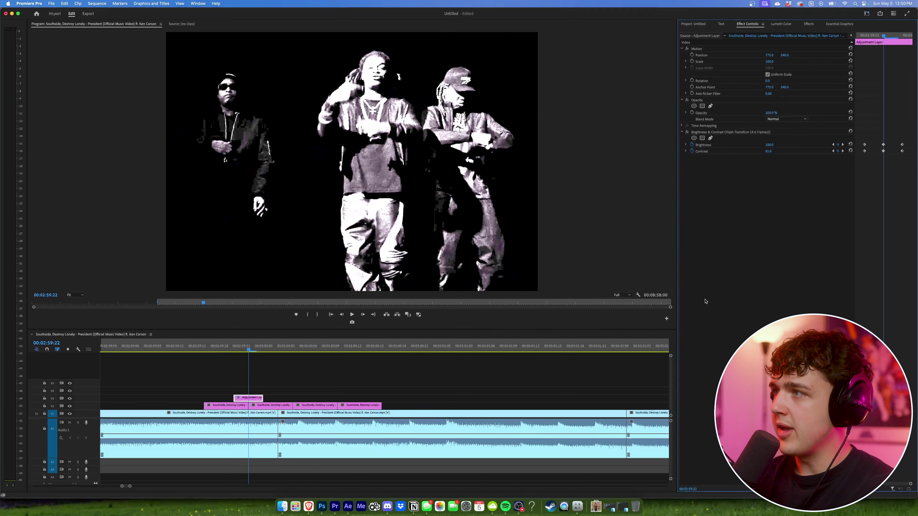
mouse_move(769, 151)
mouse_down()
mouse_move(777, 152)
mouse_move(769, 151)
mouse_up()
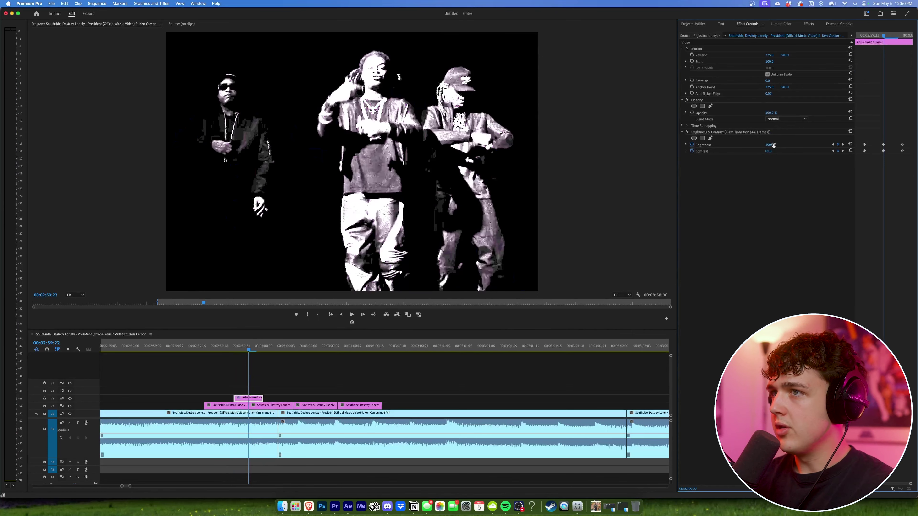
Duplicate the flash adjustment layer over the other cuts and over the start and end of the stills, and play the sequence.
drag(244, 398, 335, 398)
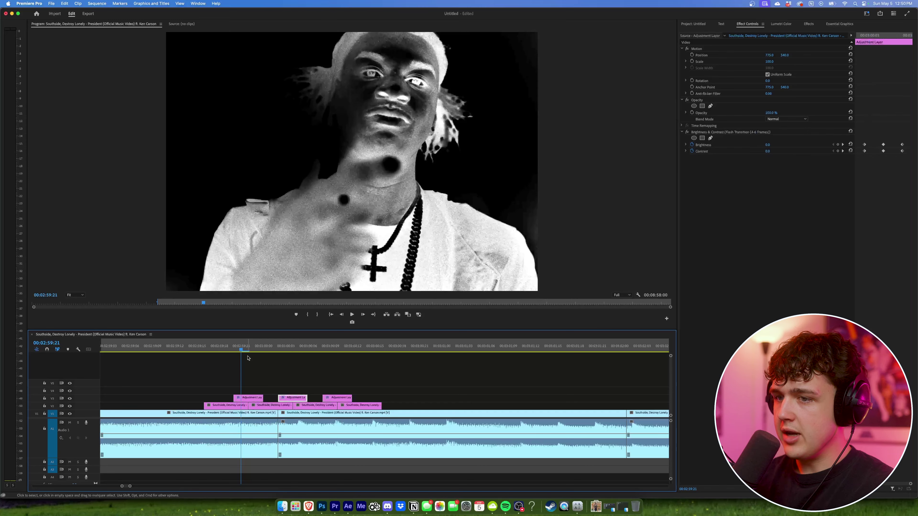
drag(235, 350, 218, 350)
key(space)
click(219, 350)
key(space)
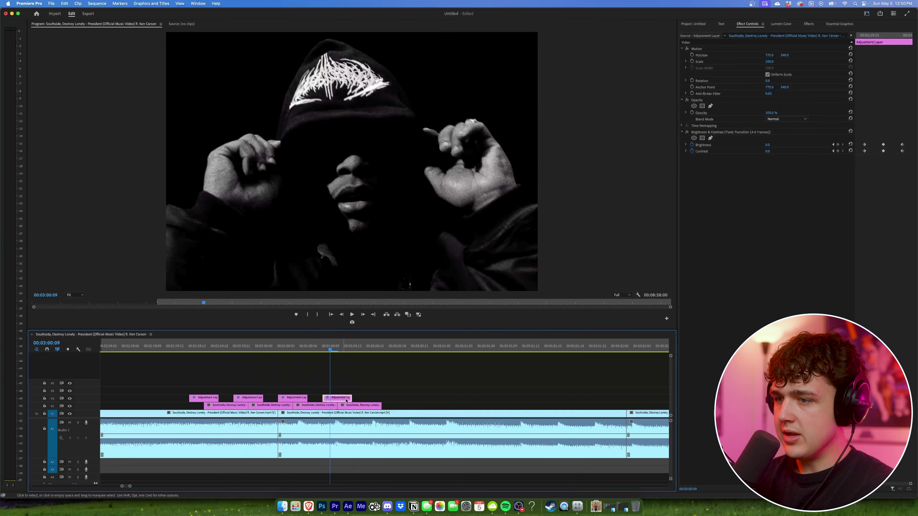
drag(347, 398, 391, 398)
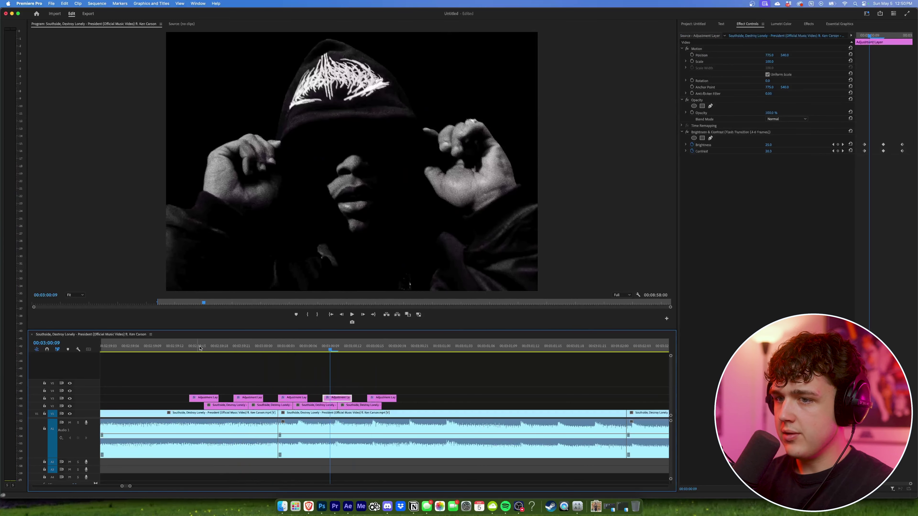
click(191, 347)
key(space)
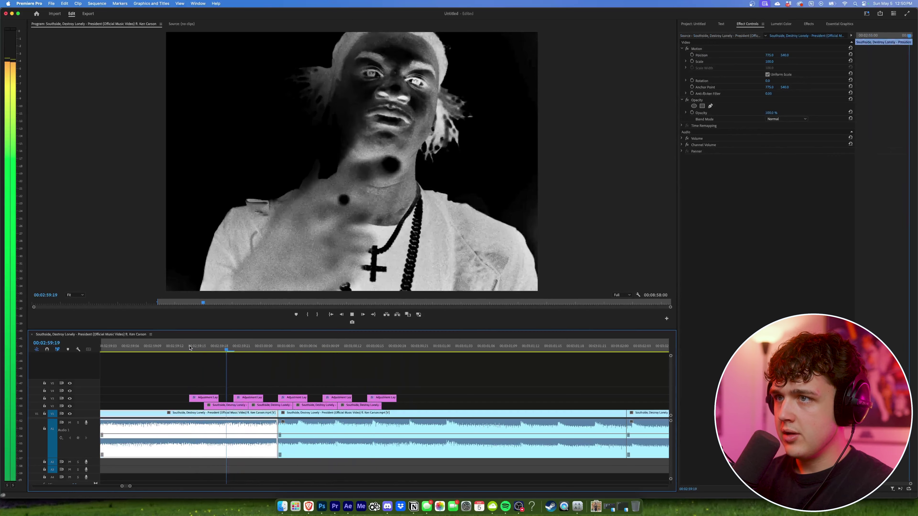
click(190, 348)
drag(190, 348, 211, 348)
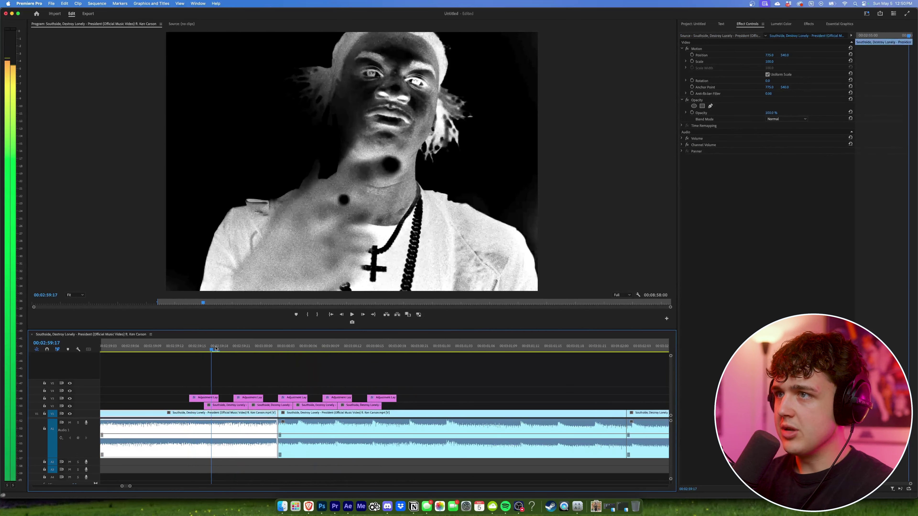
Try the Cam Corder preset on the first still and undo it.
click(808, 24)
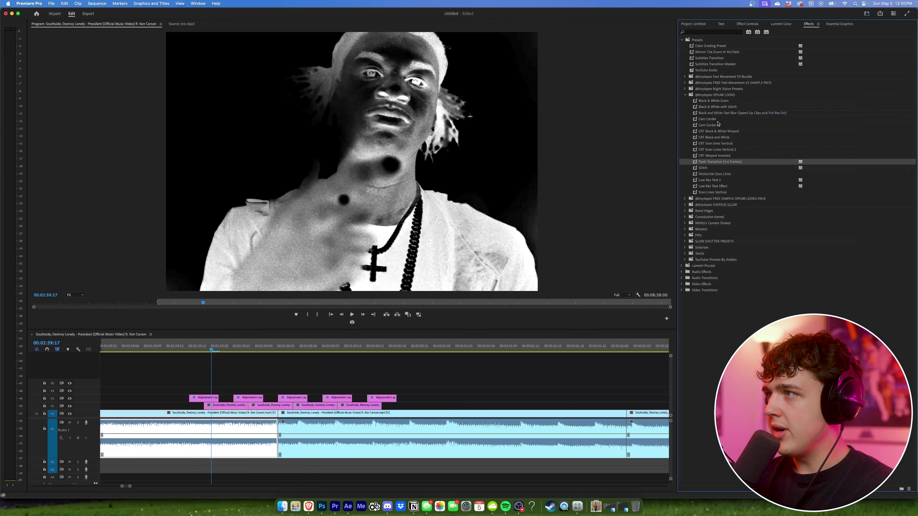
drag(717, 121, 301, 358)
drag(241, 406, 240, 405)
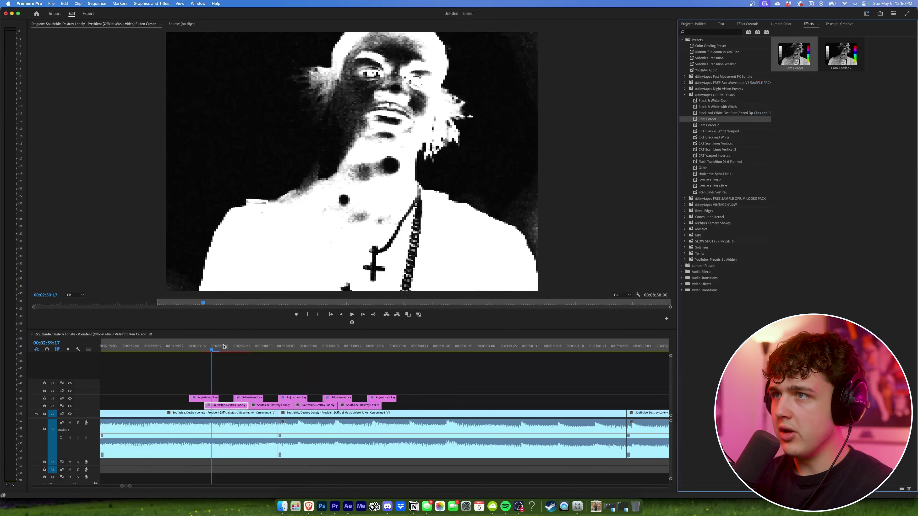
click(234, 346)
key(super+z)
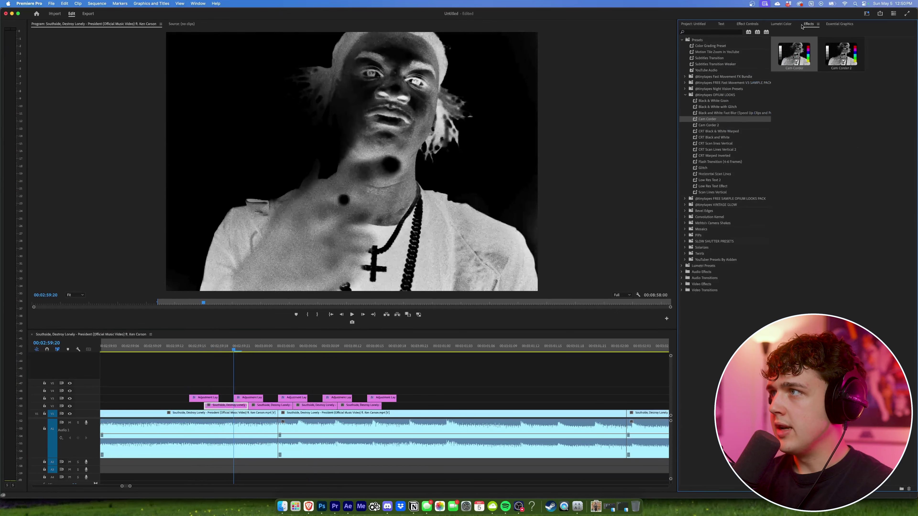
Find the Mosaic video effect and apply it to the first still.
text(mos)
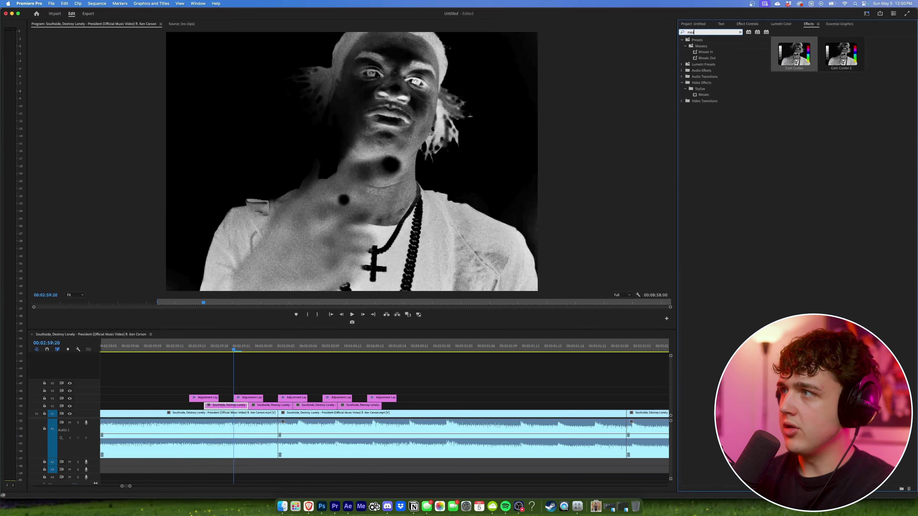
click(702, 94)
drag(248, 409, 248, 410)
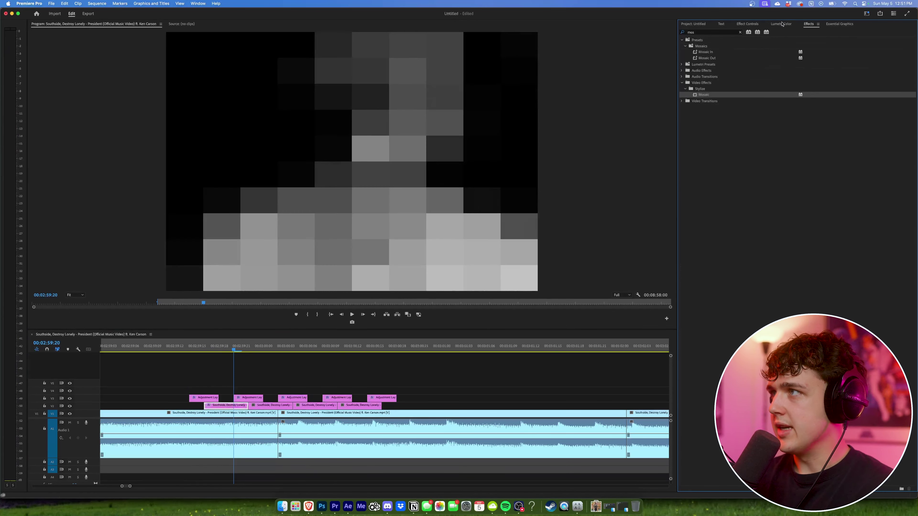
Try 500 horizontal blocks and 500 vertical blocks for the first still's Mosaic effect.
click(748, 24)
click(768, 145)
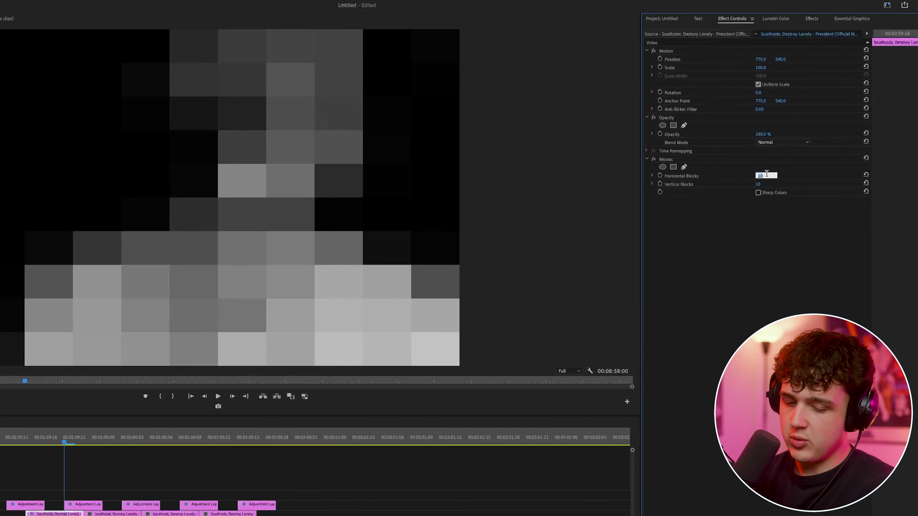
text(500)
key(Return)
click(757, 184)
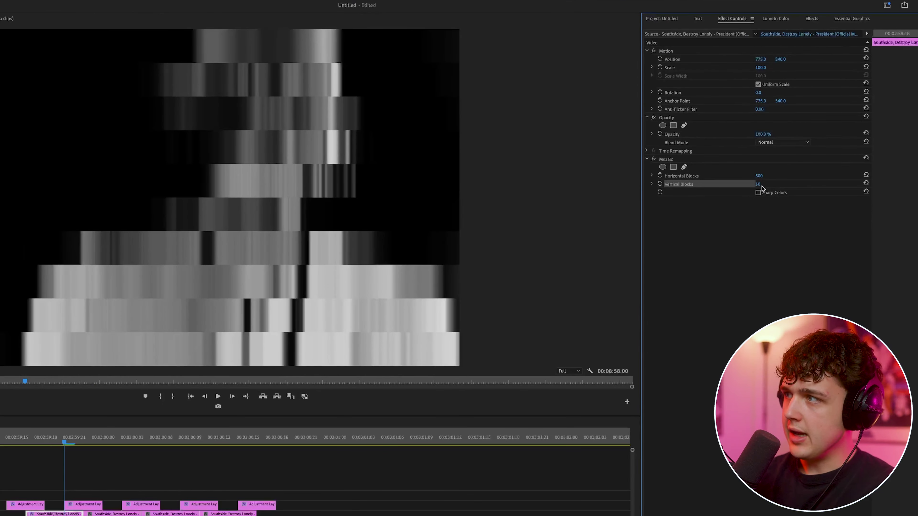
text(500)
Set the Mosaic's horizontal blocks to 350, lower the vertical blocks as well, and inspect the pixelation in the enlarged preview.
click(766, 175)
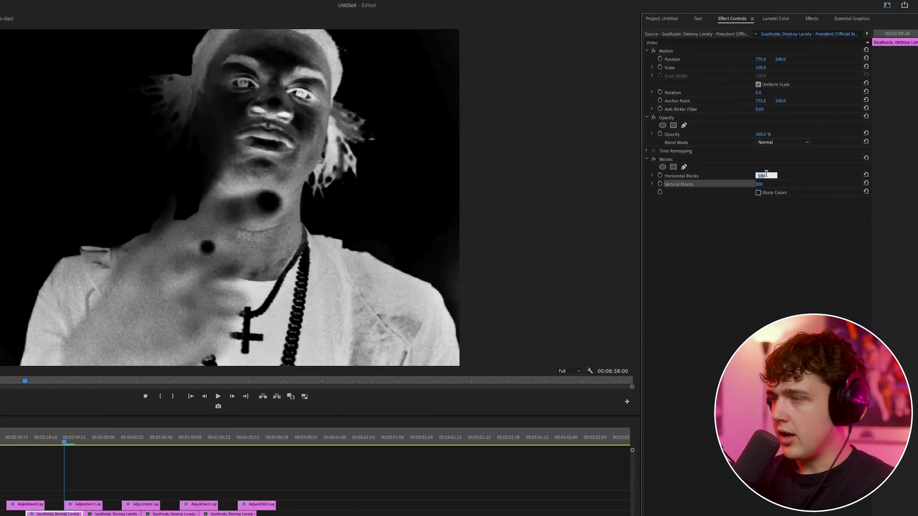
text(350)
key(Return)
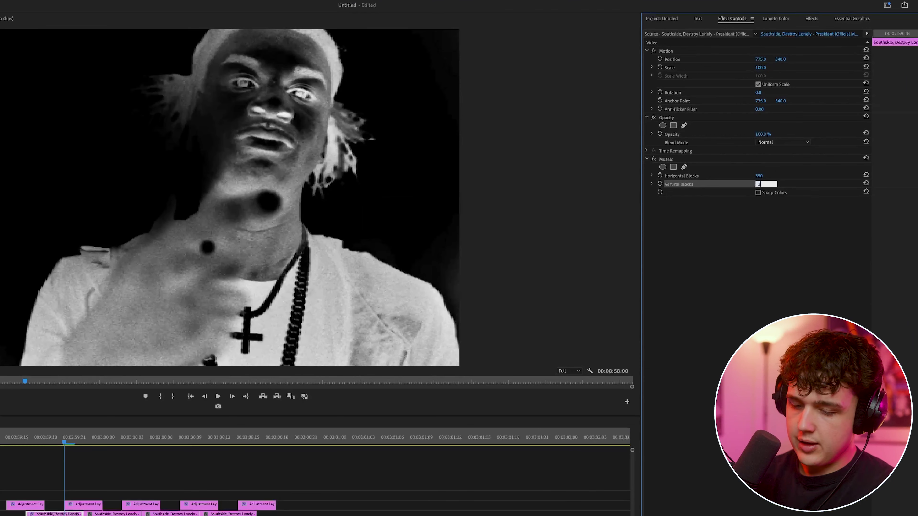
key(grave)
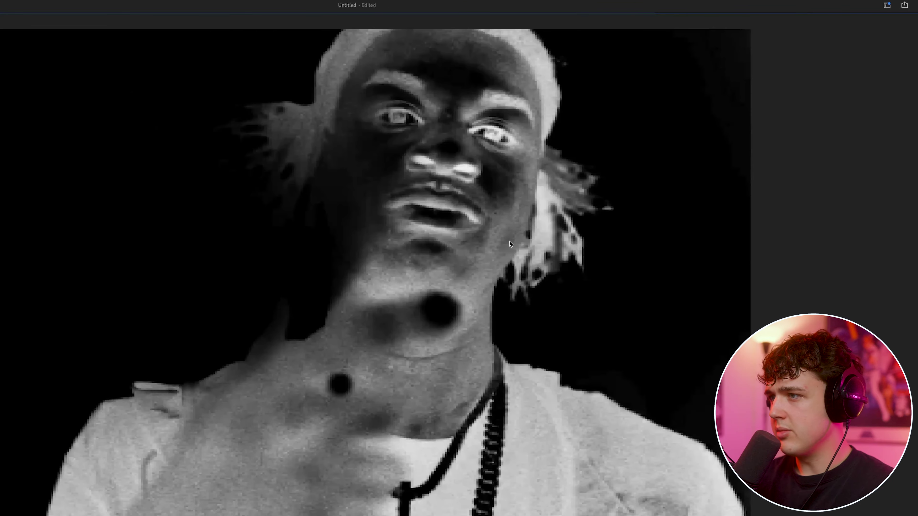
key(grave)
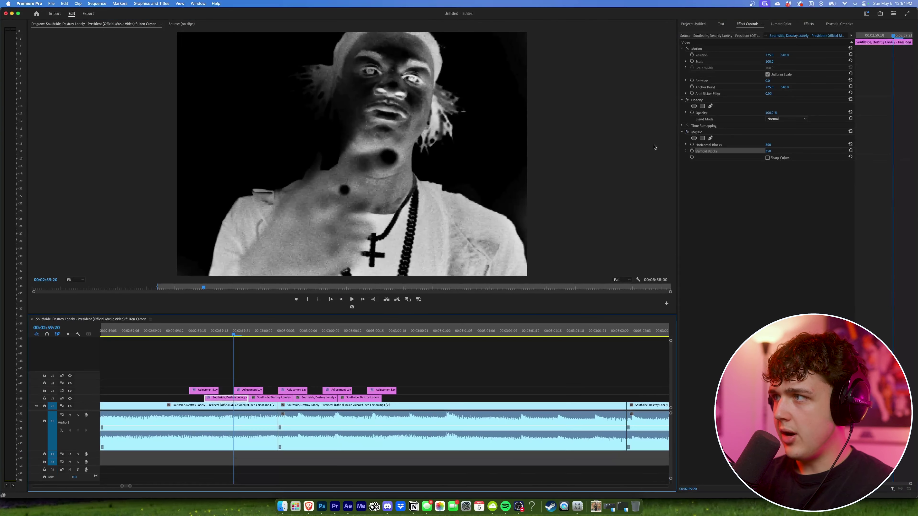
Copy the first still's Mosaic attributes to the other three stills and replay the flashes from about 00:02:59:15.
click(263, 375)
click(238, 398)
drag(407, 397, 286, 400)
key(alt+super+v)
key(Return)
click(197, 331)
key(space)
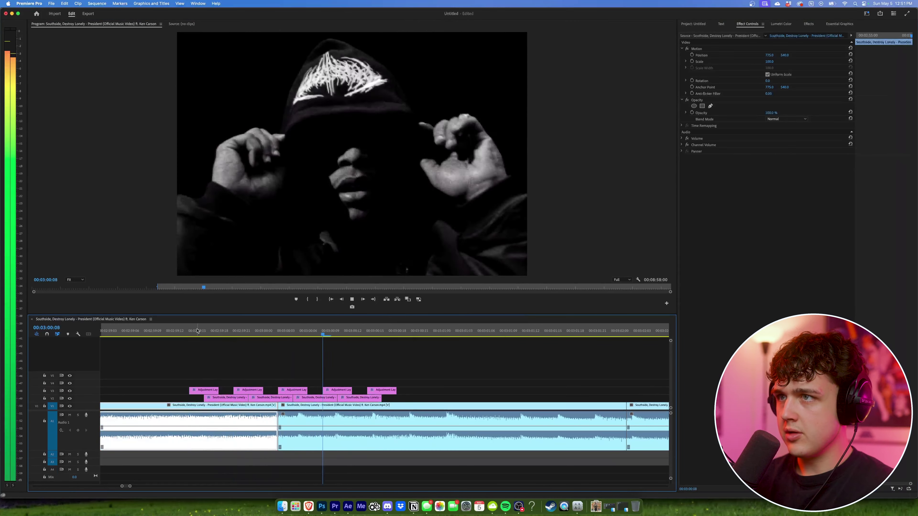
click(197, 330)
click(198, 331)
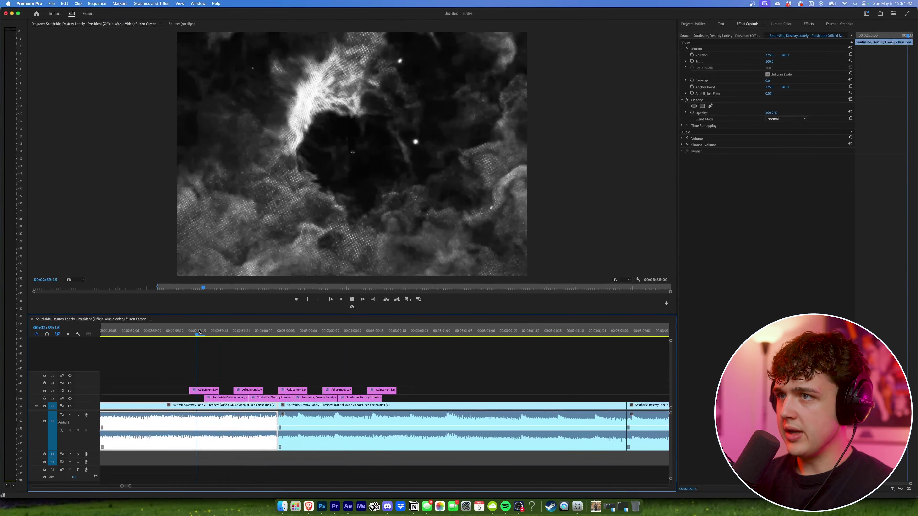
click(199, 331)
key(space)
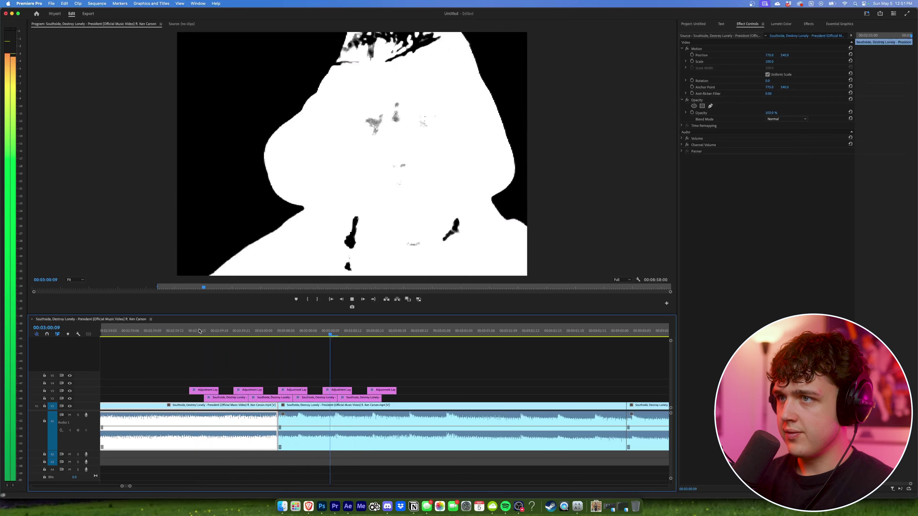
click(198, 331)
Trim about two frames off the end of each of the four stills.
drag(246, 401, 233, 400)
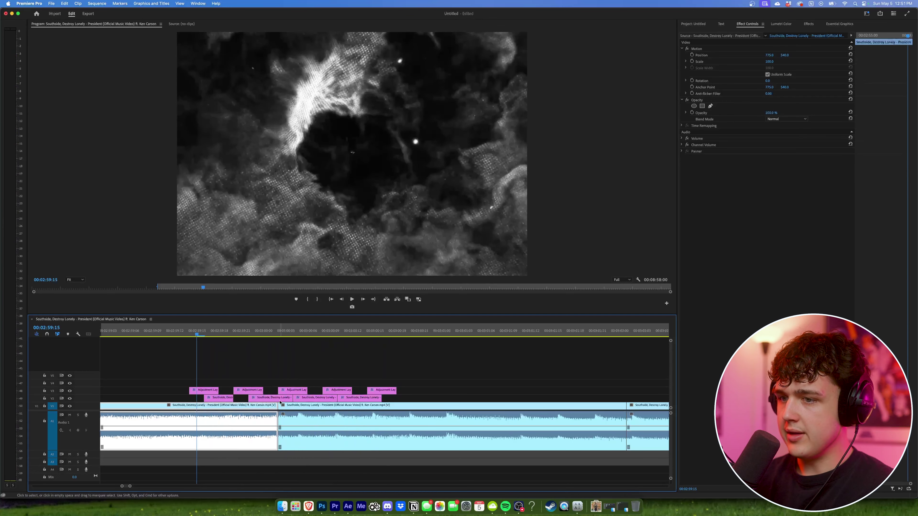
drag(292, 400, 278, 401)
drag(336, 401, 321, 401)
drag(380, 401, 366, 400)
Close the gaps between the shortened stills, align the flash adjustment layers with the new cuts, and play the sequence.
mouse_move(264, 400)
mouse_down()
mouse_move(249, 401)
mouse_move(273, 402)
mouse_up()
key(space)
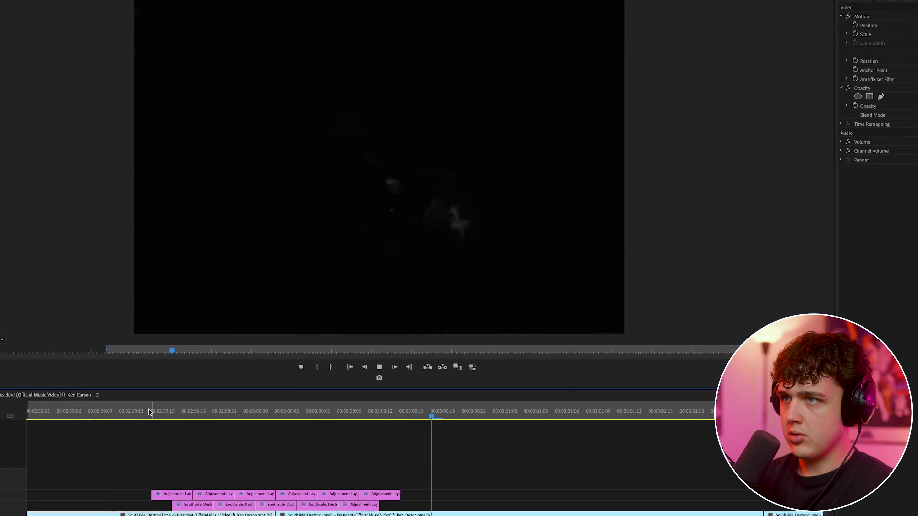
click(187, 330)
key(space)
click(148, 410)
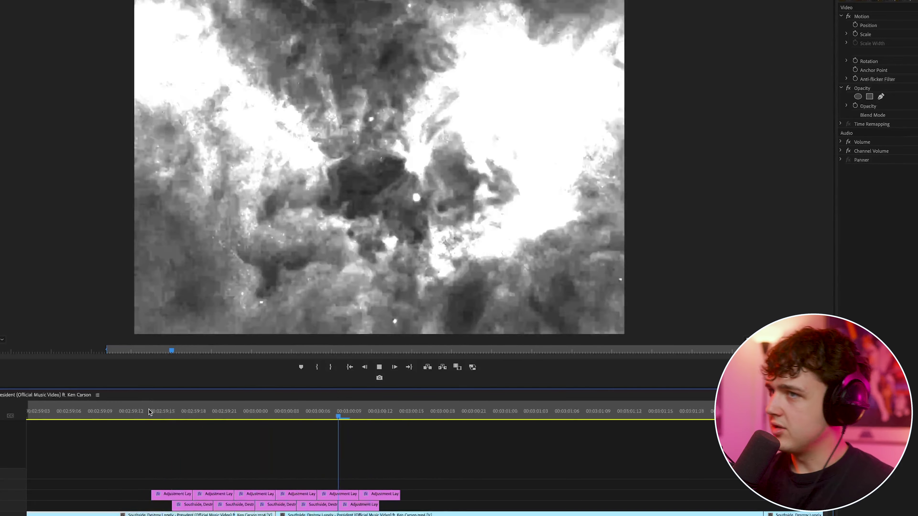
click(148, 410)
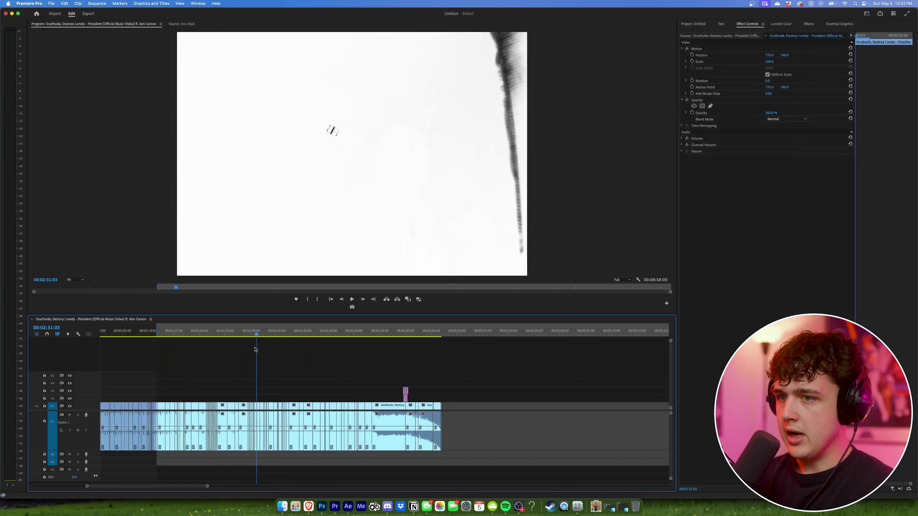
Scrub the music video around 00:02:31:08 and go to the Lil Durk clip at 00:09:07:21.
drag(268, 335, 271, 335)
scroll(342, 368, down, 6)
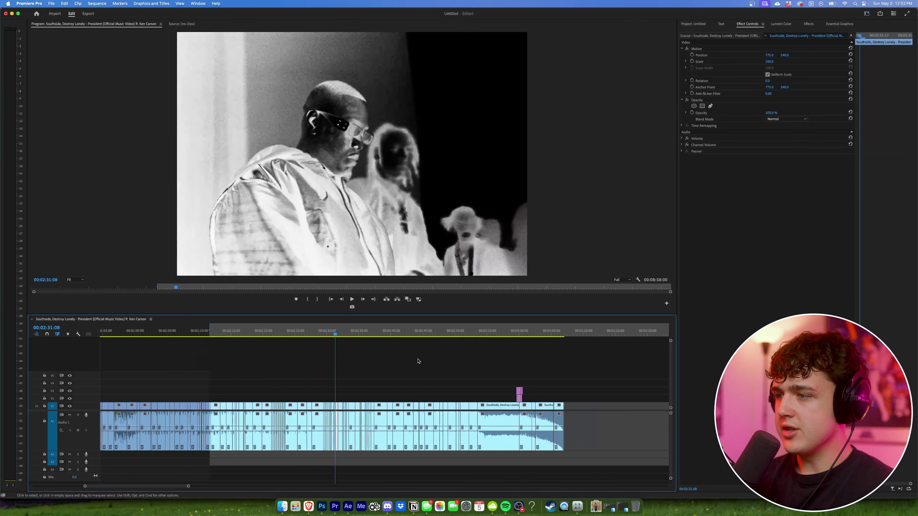
scroll(544, 371, right, 3)
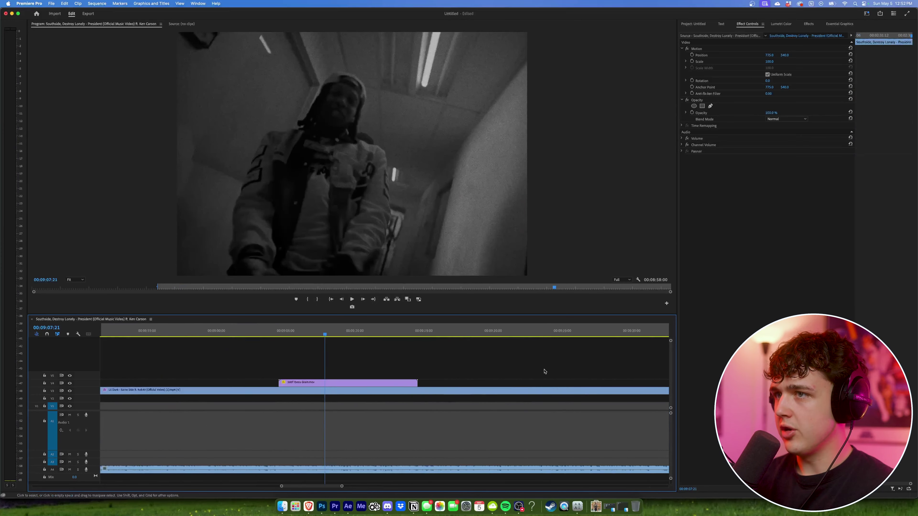
Apply the Invert video effect to the Lil Durk clip, viewing the frame at 00:09:09:09.
scroll(506, 369, up, 2)
drag(299, 334, 309, 334)
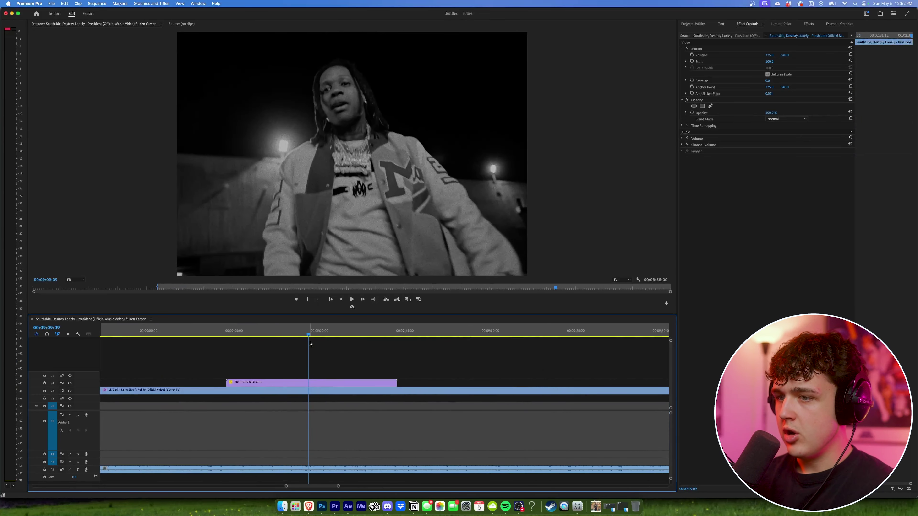
click(315, 392)
click(809, 24)
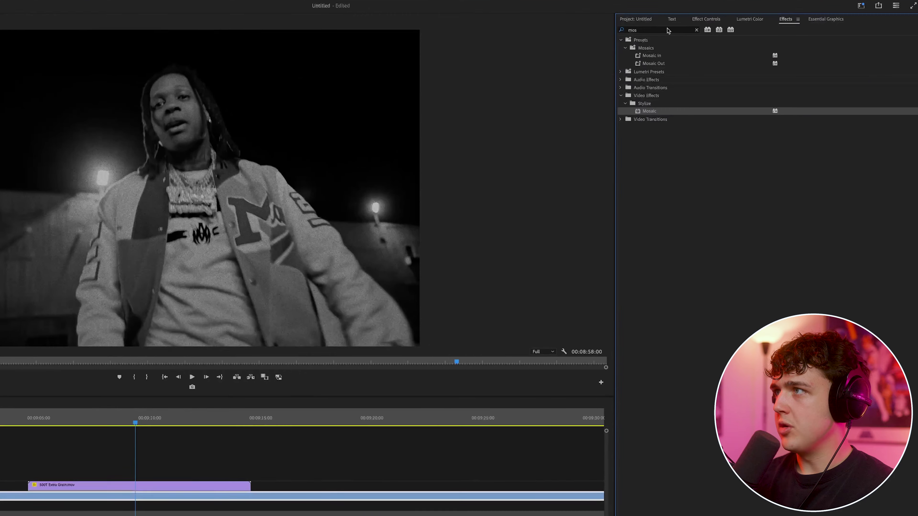
click(710, 33)
text(inve)
drag(648, 119, 175, 494)
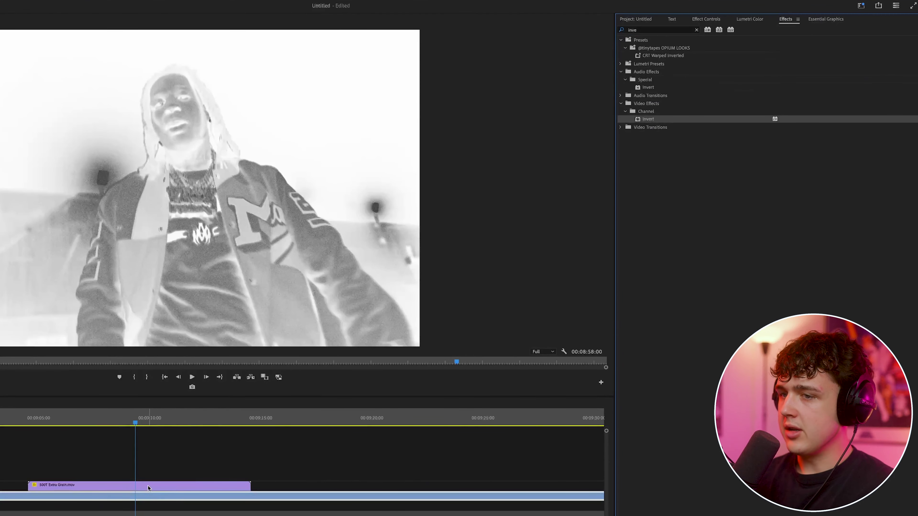
Set the inverted clip's Lumetri whites, shadows and contrast to 100, blacks to 82.5 and exposure to 0.8, and scrub through the result.
click(750, 19)
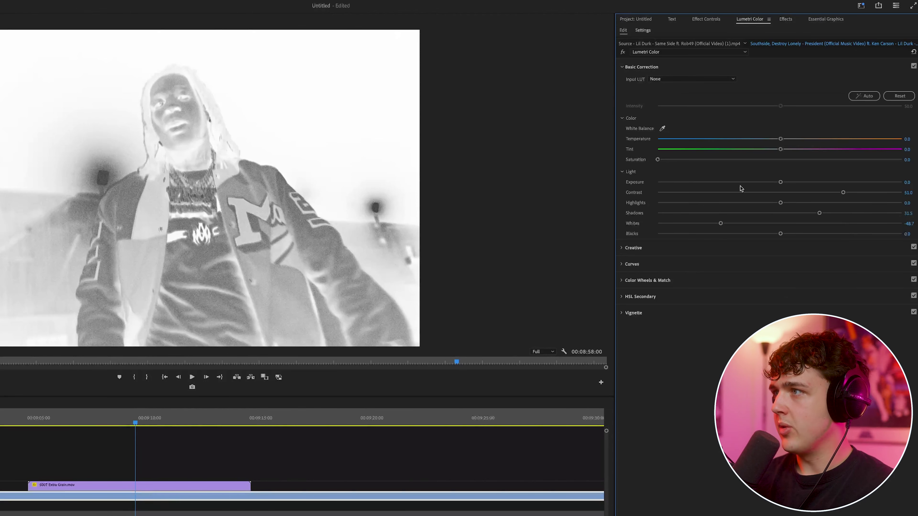
click(819, 223)
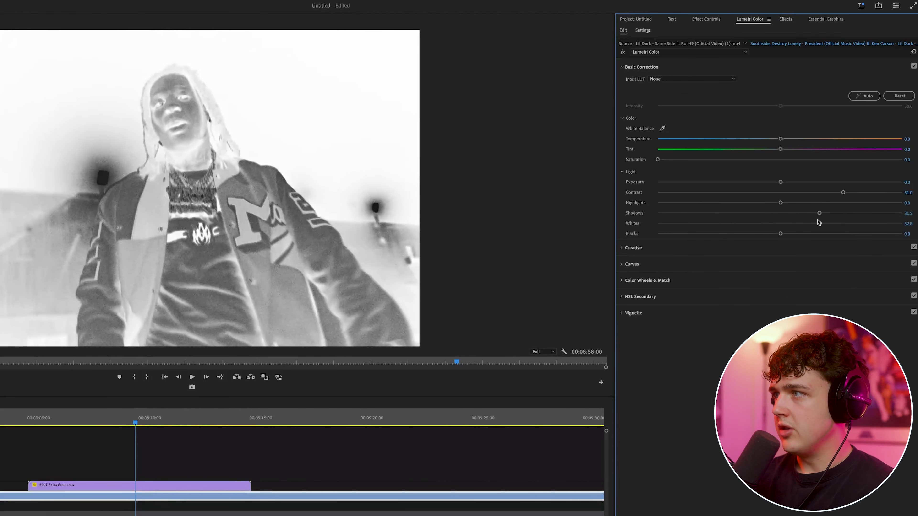
drag(814, 223, 880, 236)
drag(819, 214, 904, 215)
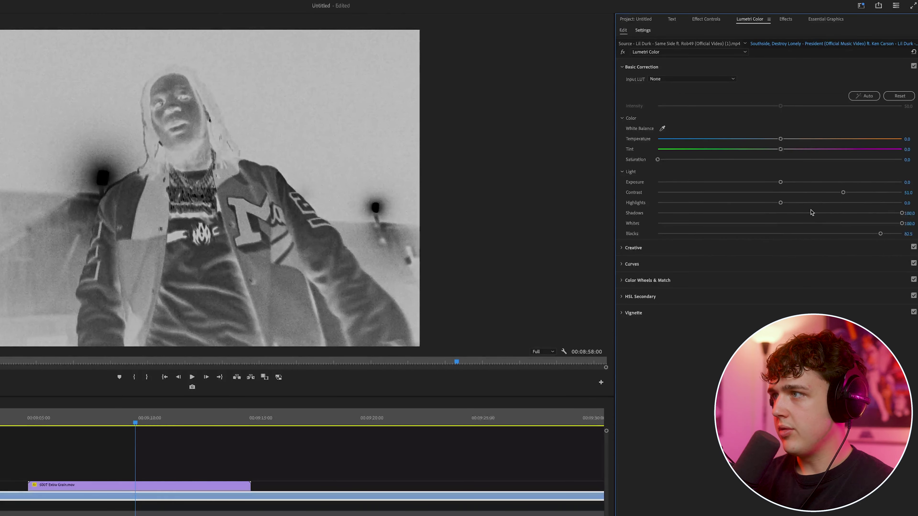
drag(844, 193, 914, 192)
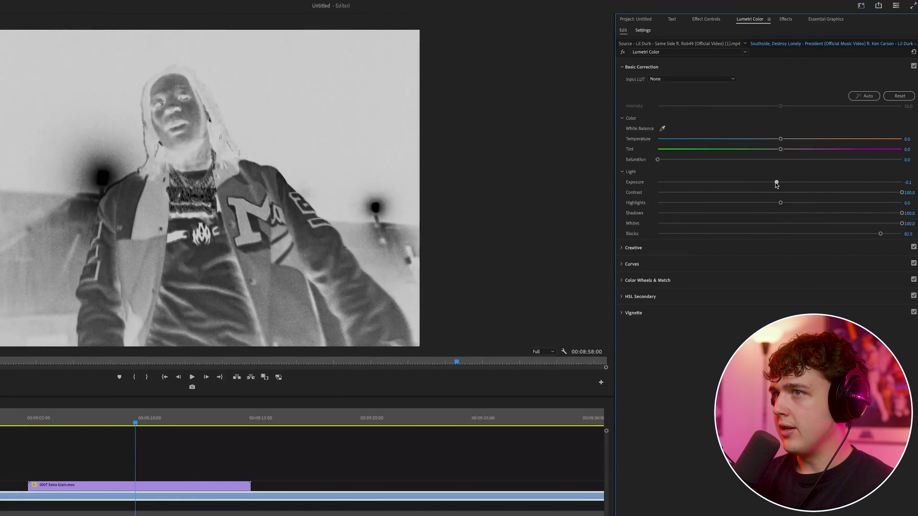
drag(776, 183, 799, 182)
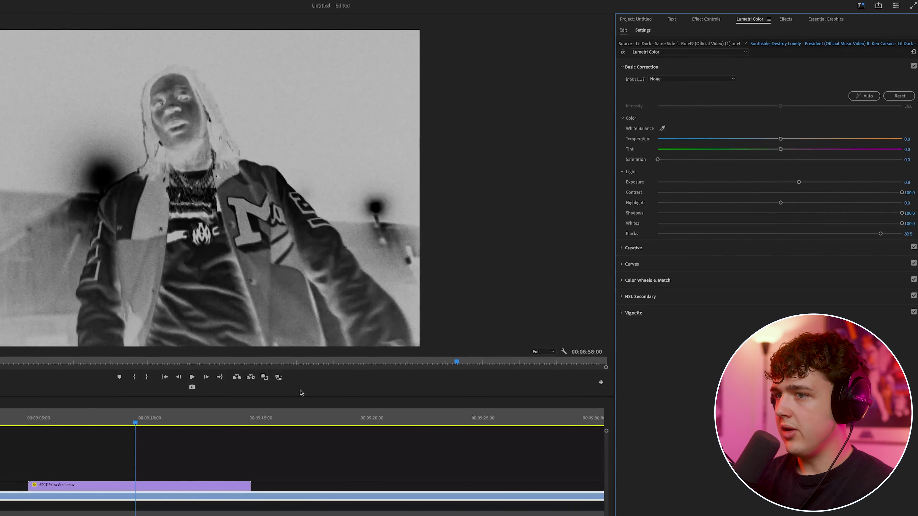
drag(169, 426, 105, 427)
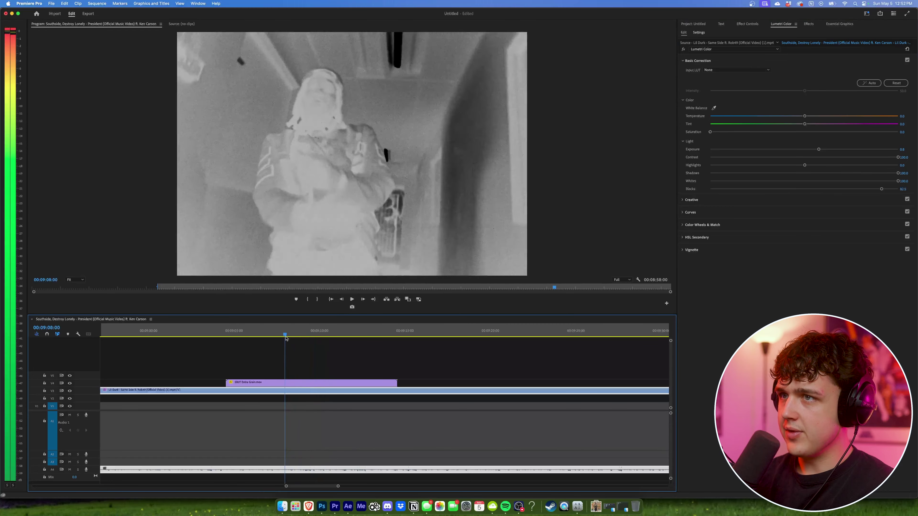
drag(286, 338, 311, 338)
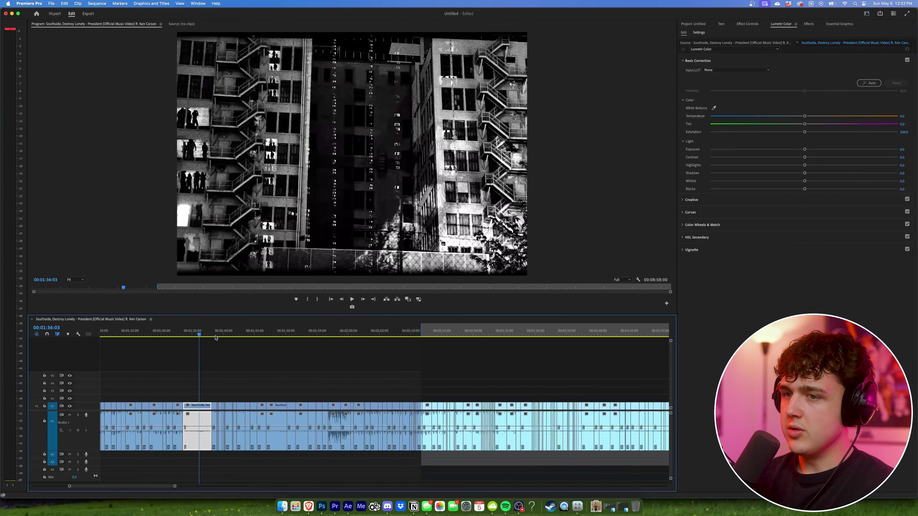
Try the Black & White with Glitch and Black & White Grain presets on the silhouette clip at 00:01:43:04, undoing each one.
drag(215, 338, 243, 334)
scroll(237, 387, up, 4)
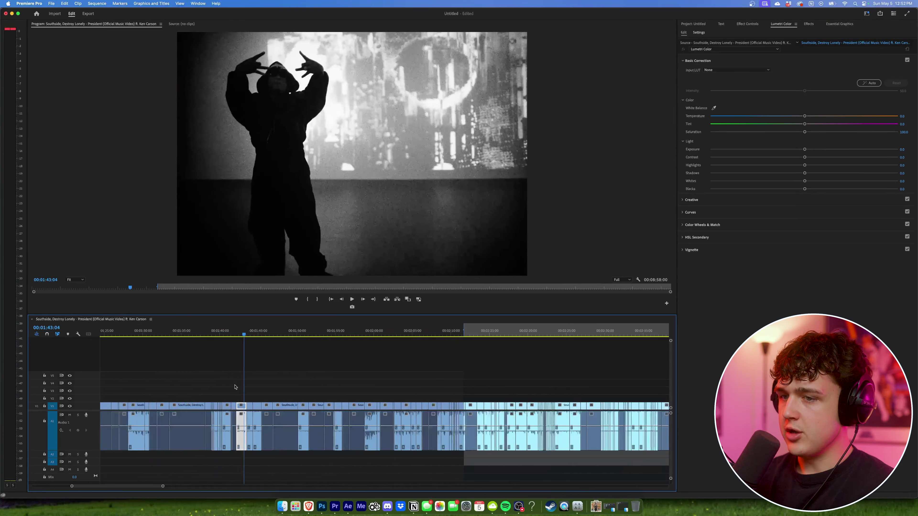
click(808, 23)
text(inve)
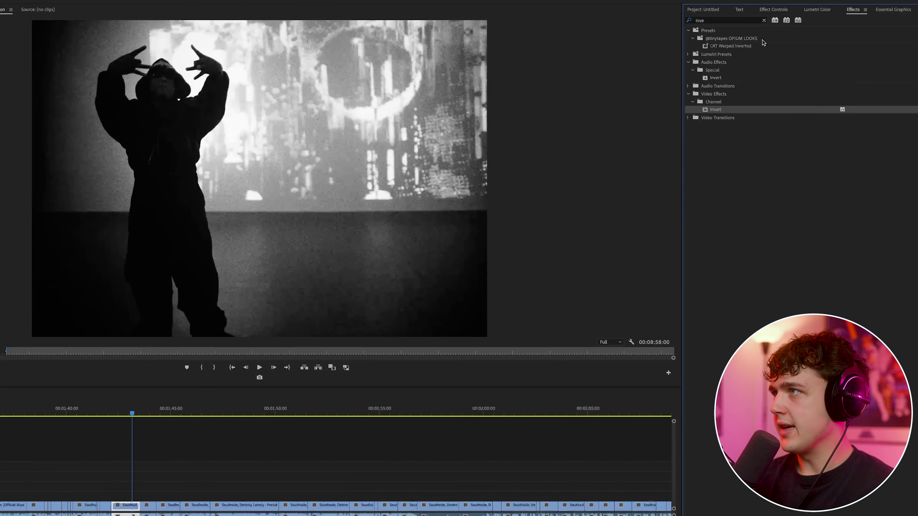
click(763, 20)
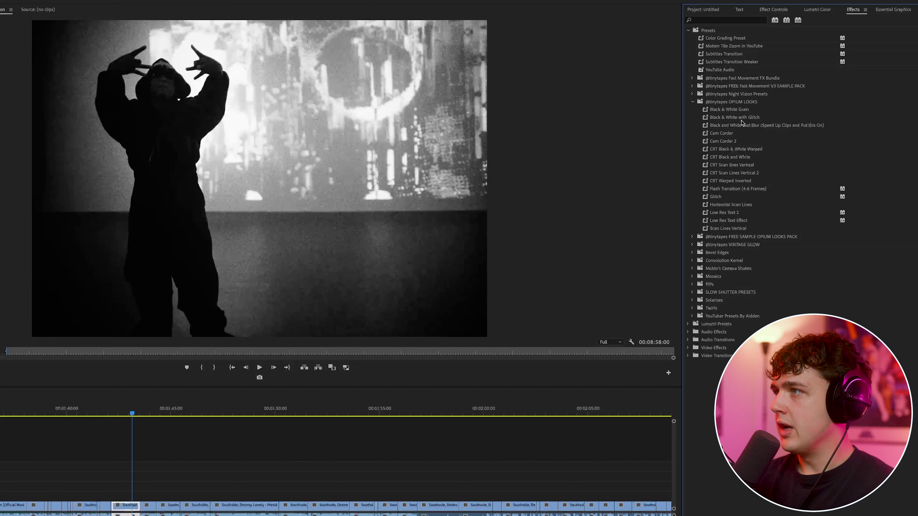
drag(740, 118, 197, 451)
key(super+z)
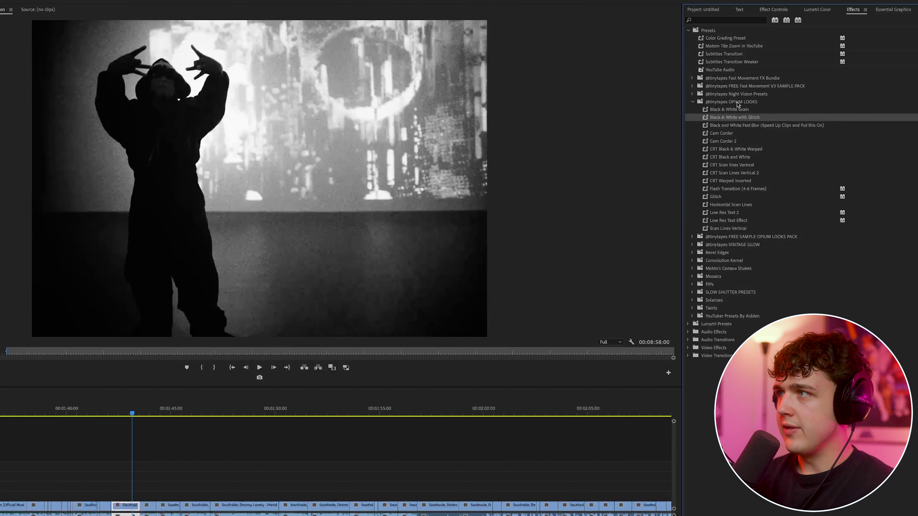
drag(127, 510, 126, 508)
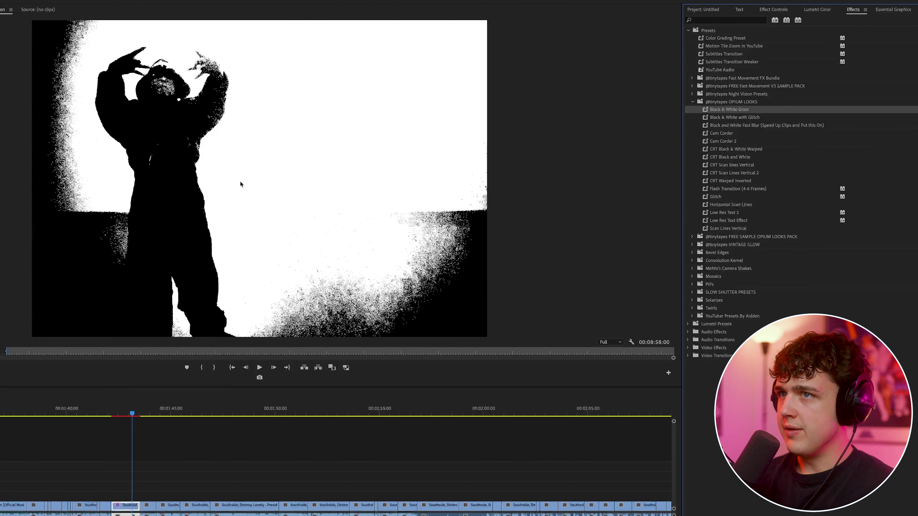
key(super+z)
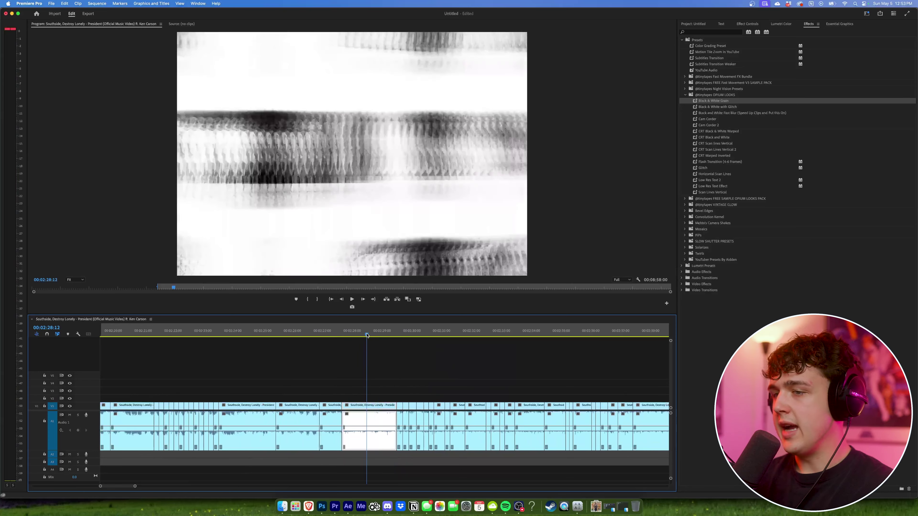
Play the inverted glitch shot from 00:02:28:04 and go to the cut at 00:02:31:21.
click(355, 336)
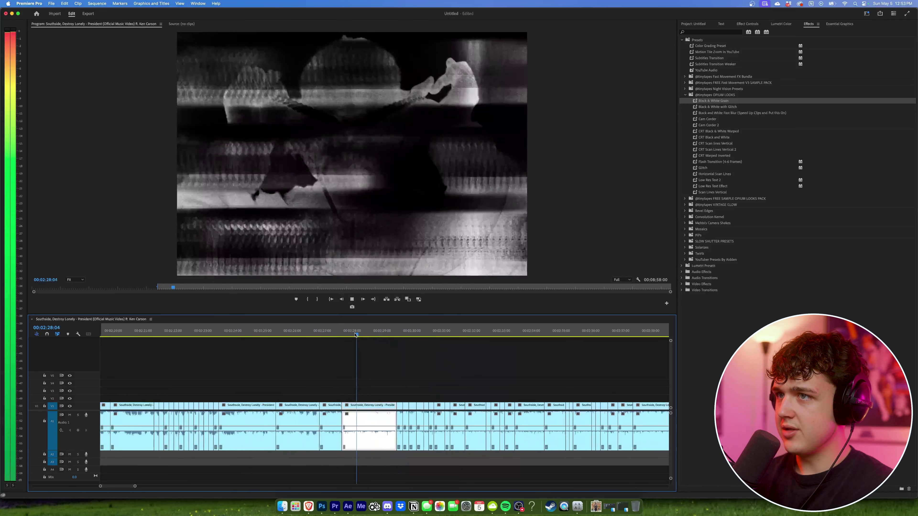
click(356, 336)
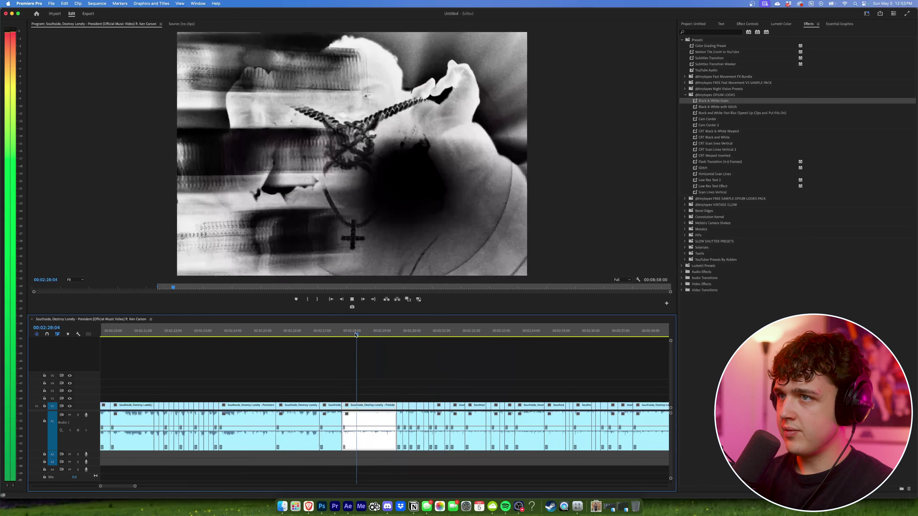
click(468, 331)
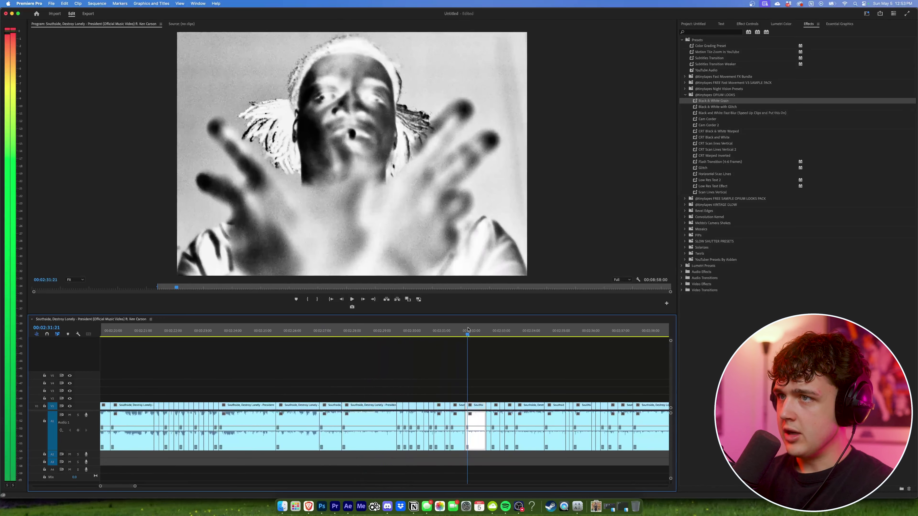
Place the adjustment layer over the cut at 00:02:31:21 and apply the FAST WIPE (6-8 Frames) preset from Fast Movement FX V3 to it.
key(shift+1)
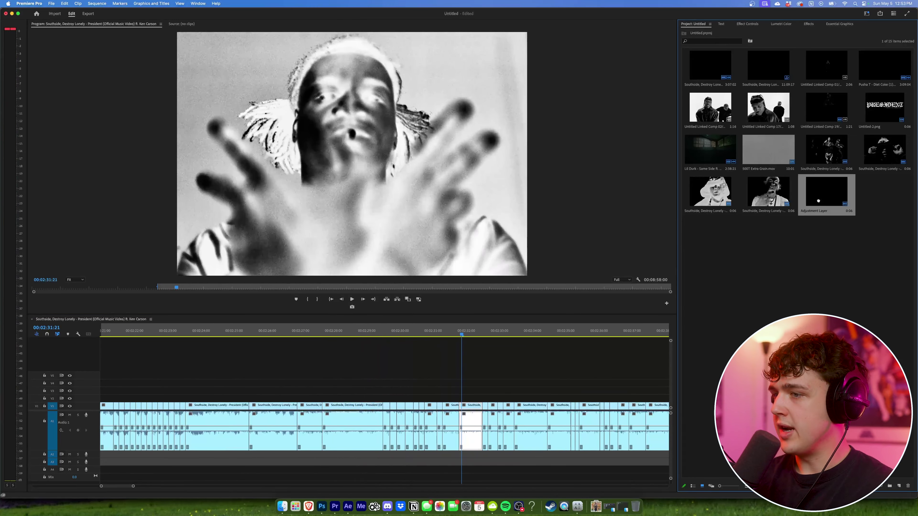
drag(818, 200, 456, 399)
key(=)
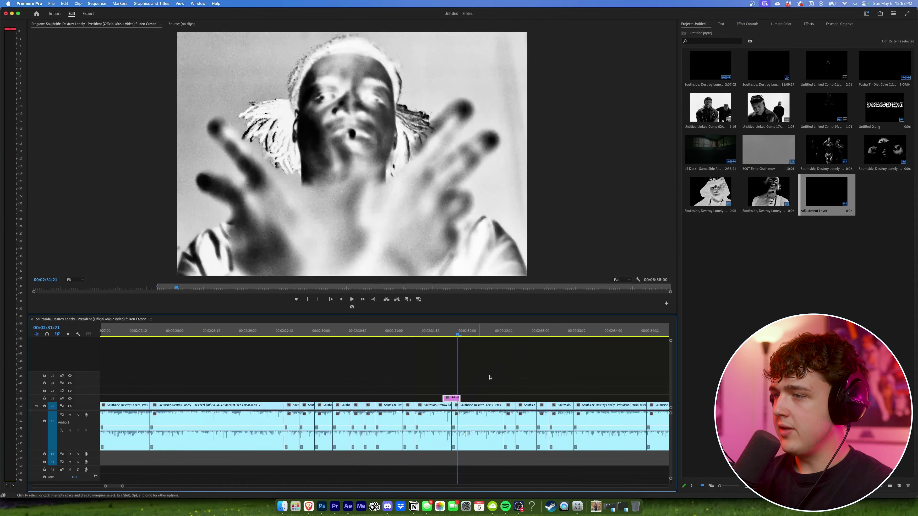
click(819, 26)
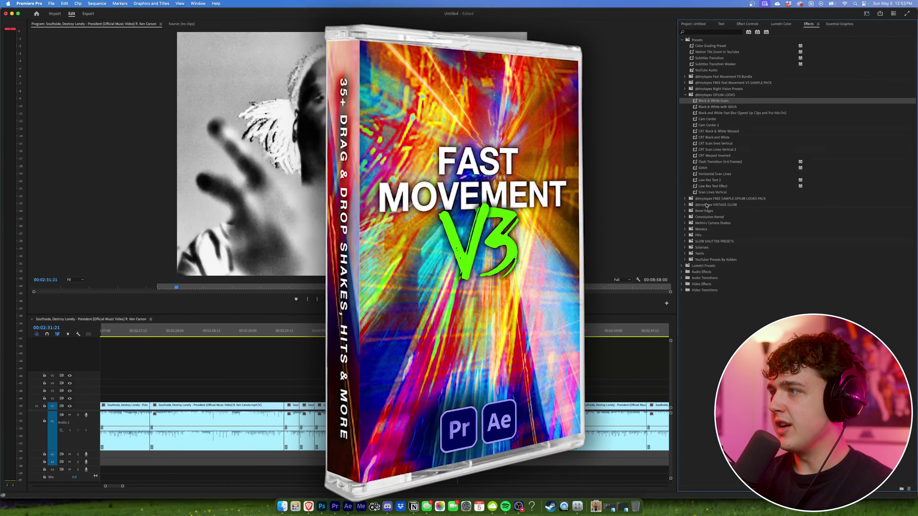
click(684, 76)
click(689, 95)
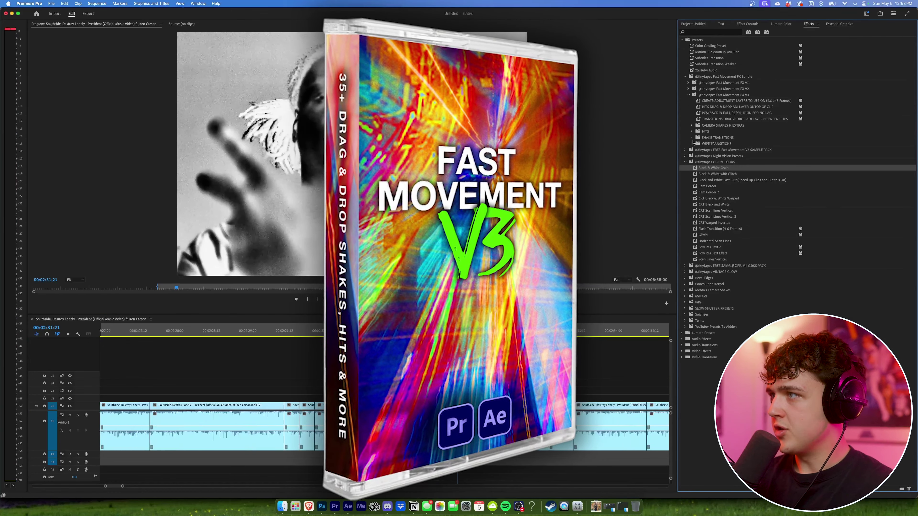
click(692, 144)
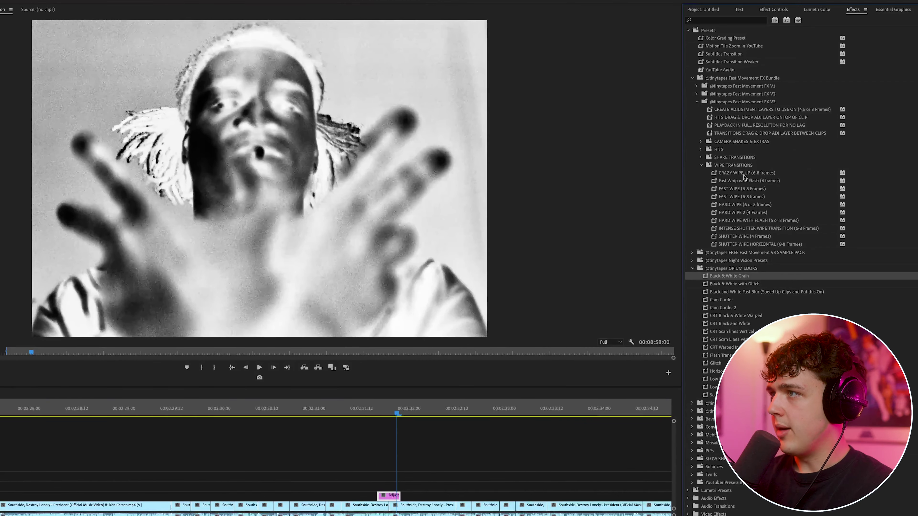
drag(395, 495, 394, 495)
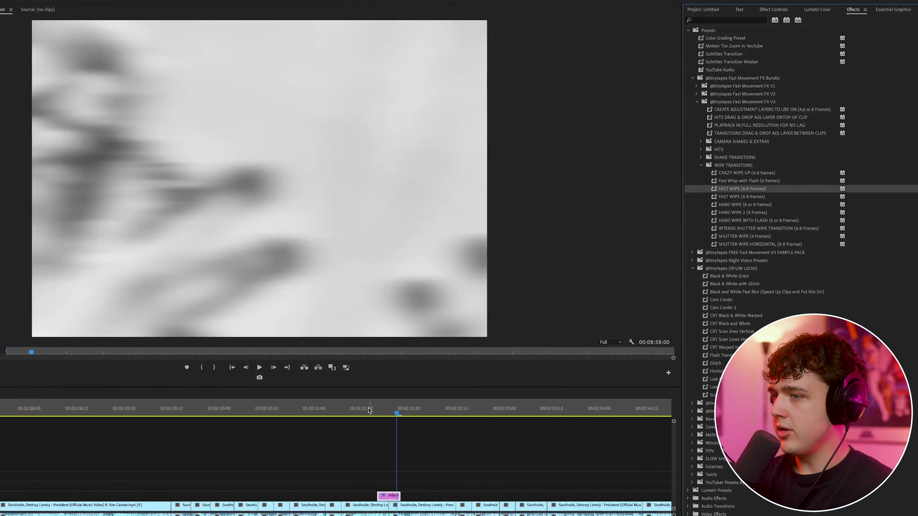
Play the wipe transition repeatedly from just before the cut.
mouse_move(369, 410)
mouse_down()
mouse_move(406, 418)
mouse_move(369, 419)
mouse_up()
key(space)
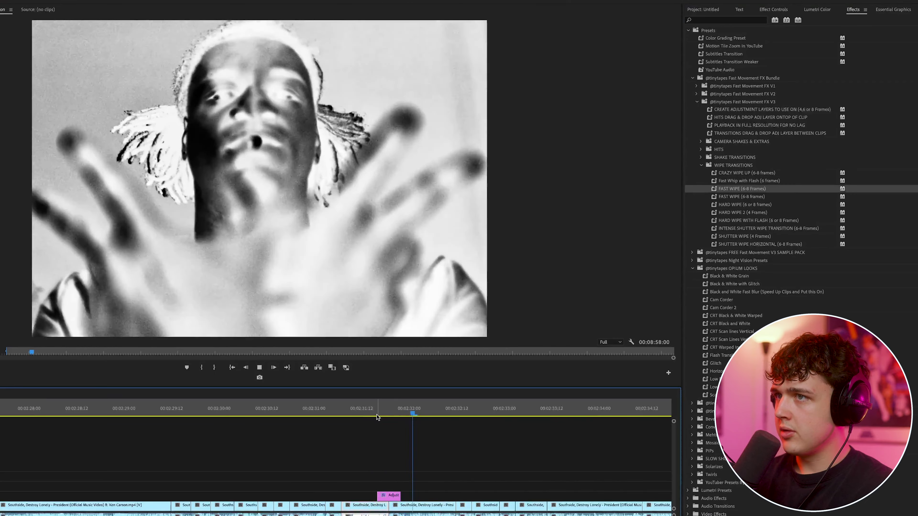
click(377, 417)
click(377, 417)
key(space)
Copy the wipe adjustment layer over two further cuts, near 00:02:32:12 and 00:02:33:11, and play the transitions.
click(395, 497)
drag(395, 496, 547, 496)
key(space)
key(space)
key(space)
click(528, 410)
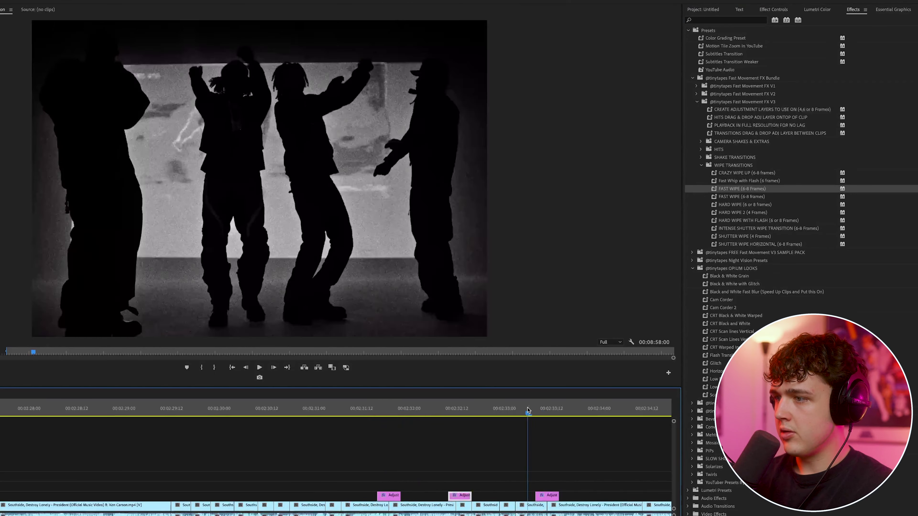
click(528, 411)
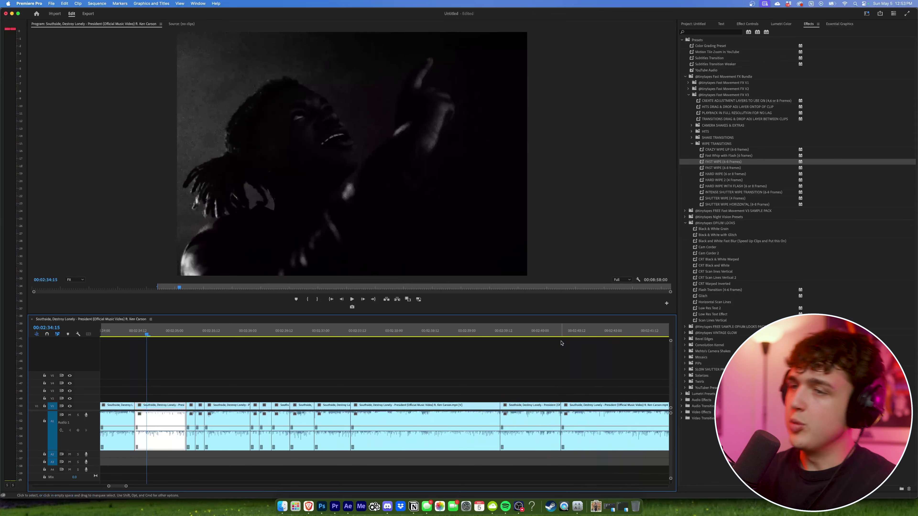